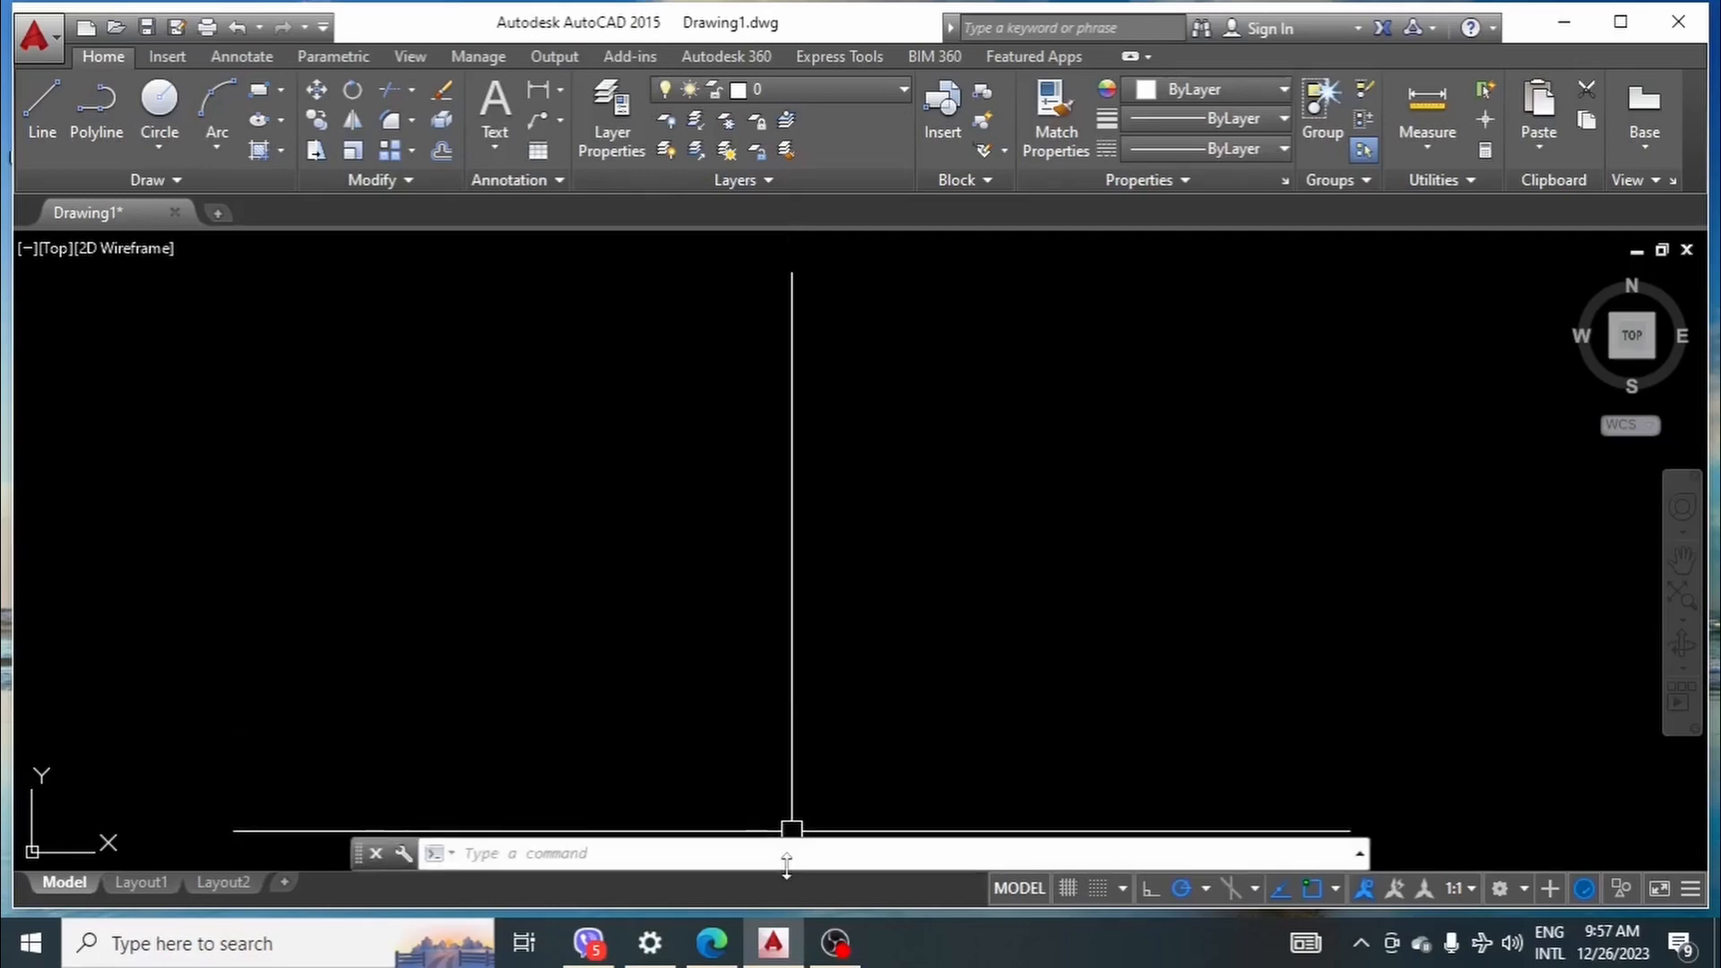
- Switch to the AUTOCAD SET UP page in the browser and review the alias list under COMMAND
click(712, 942)
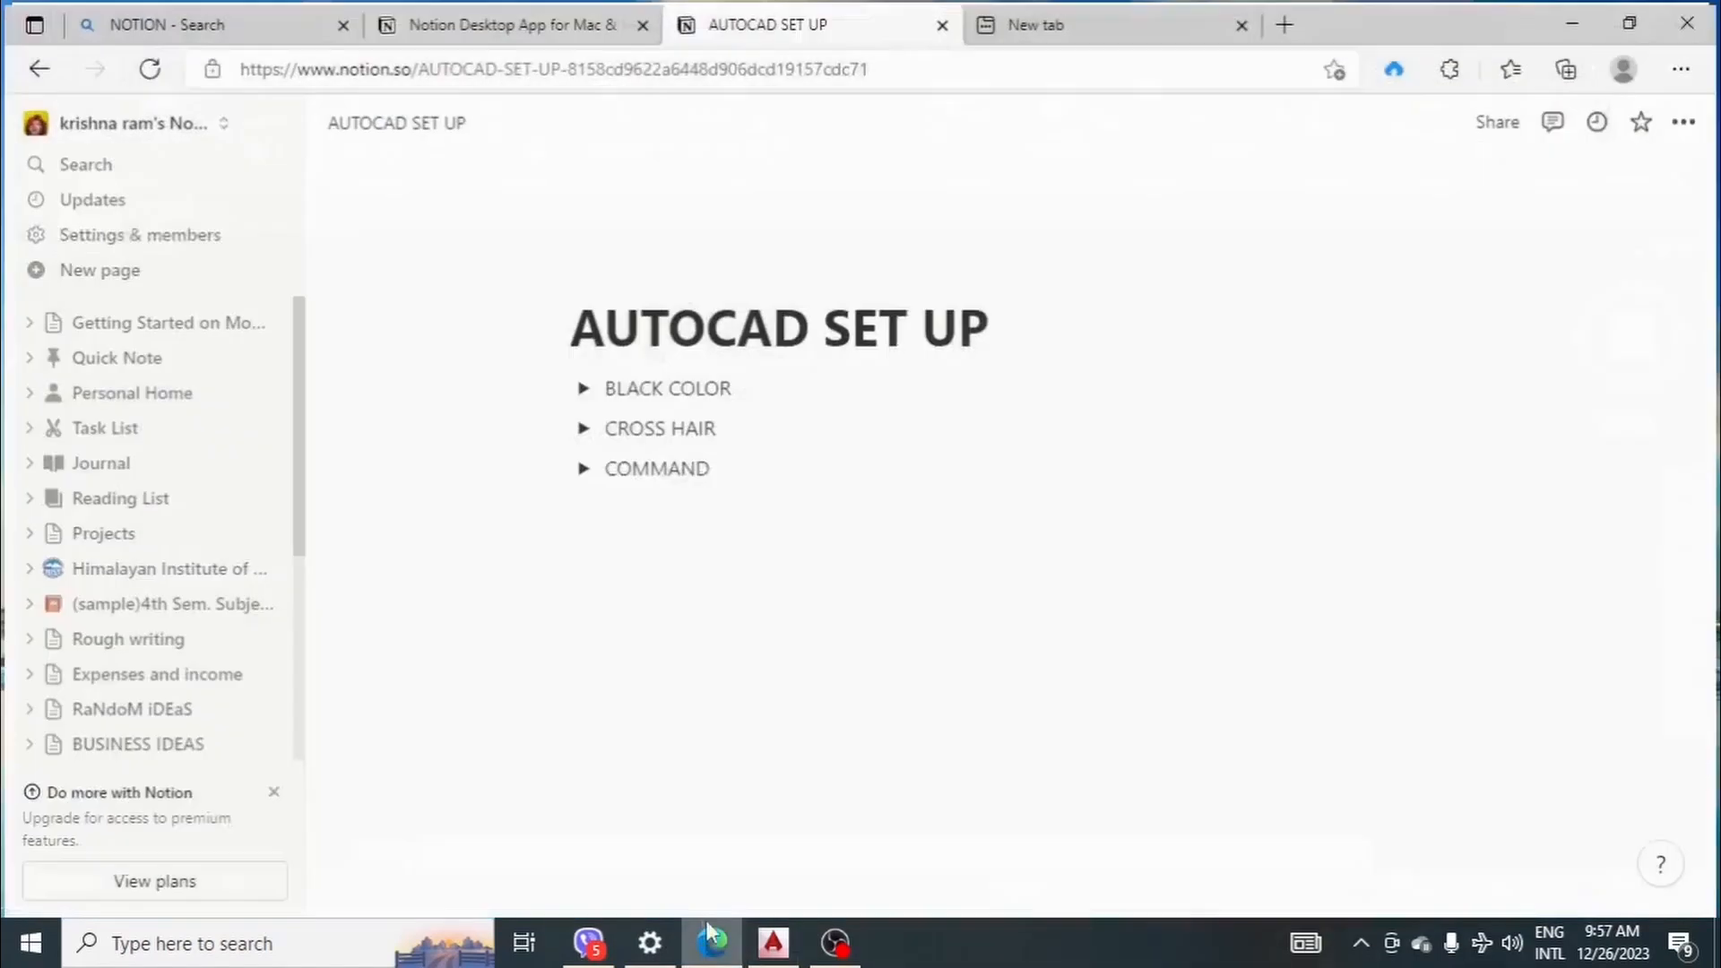
click(576, 467)
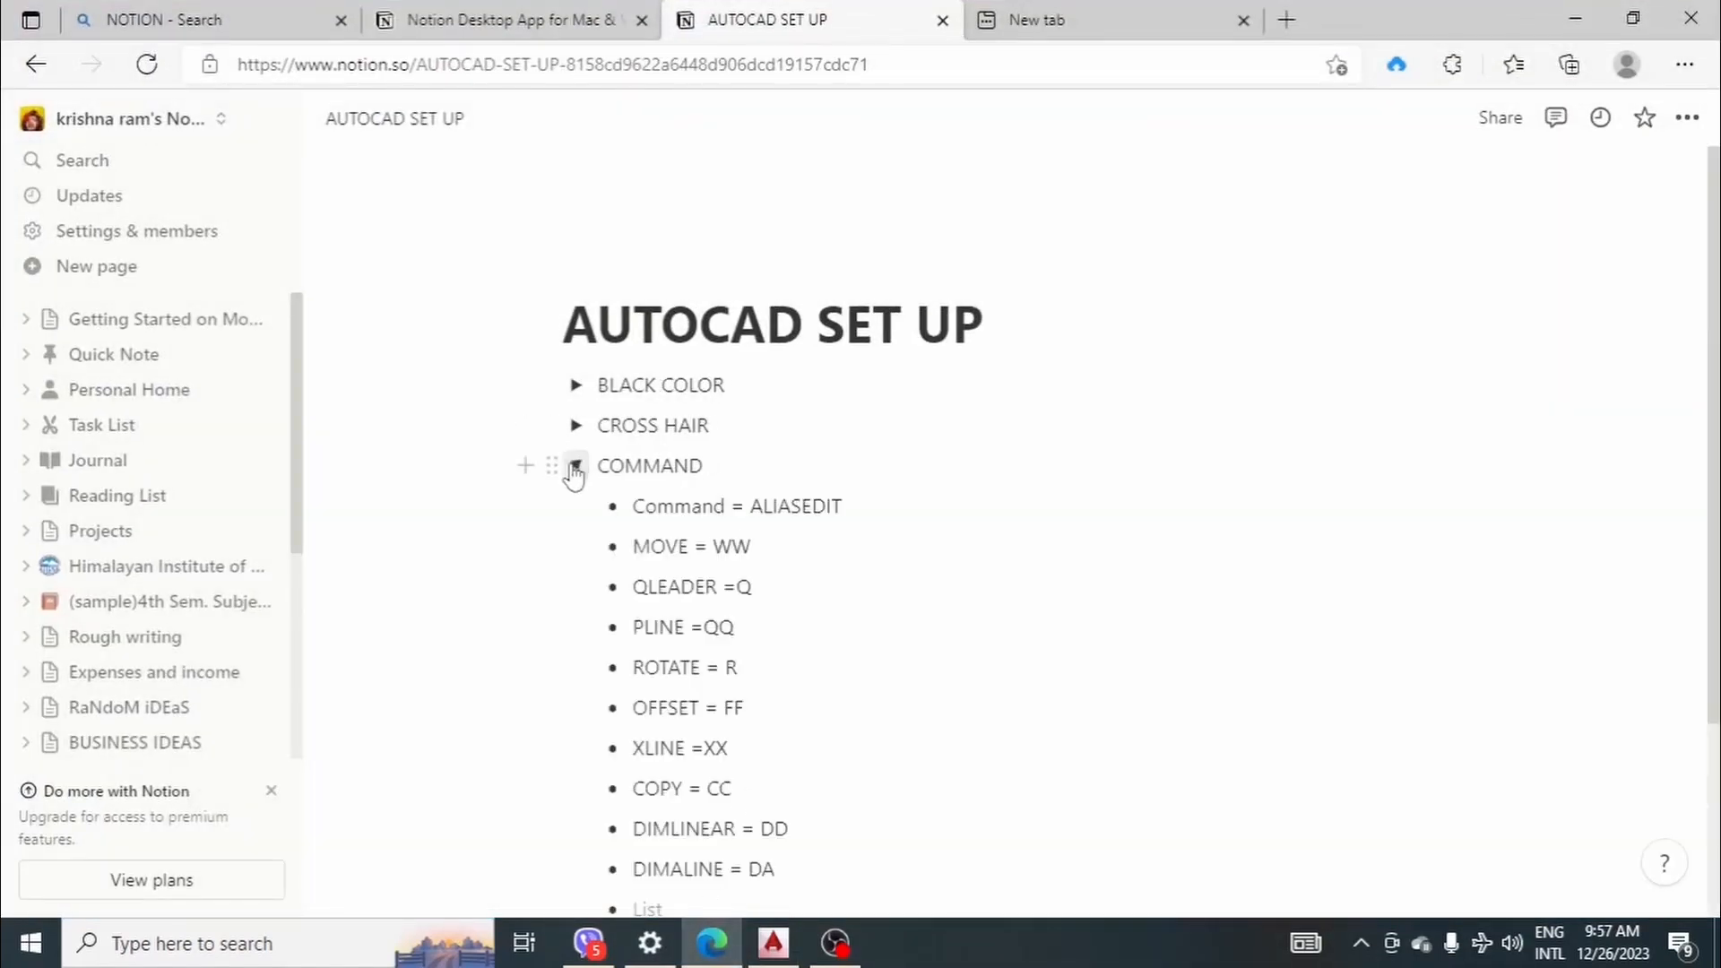
scroll(629, 562, down, 2)
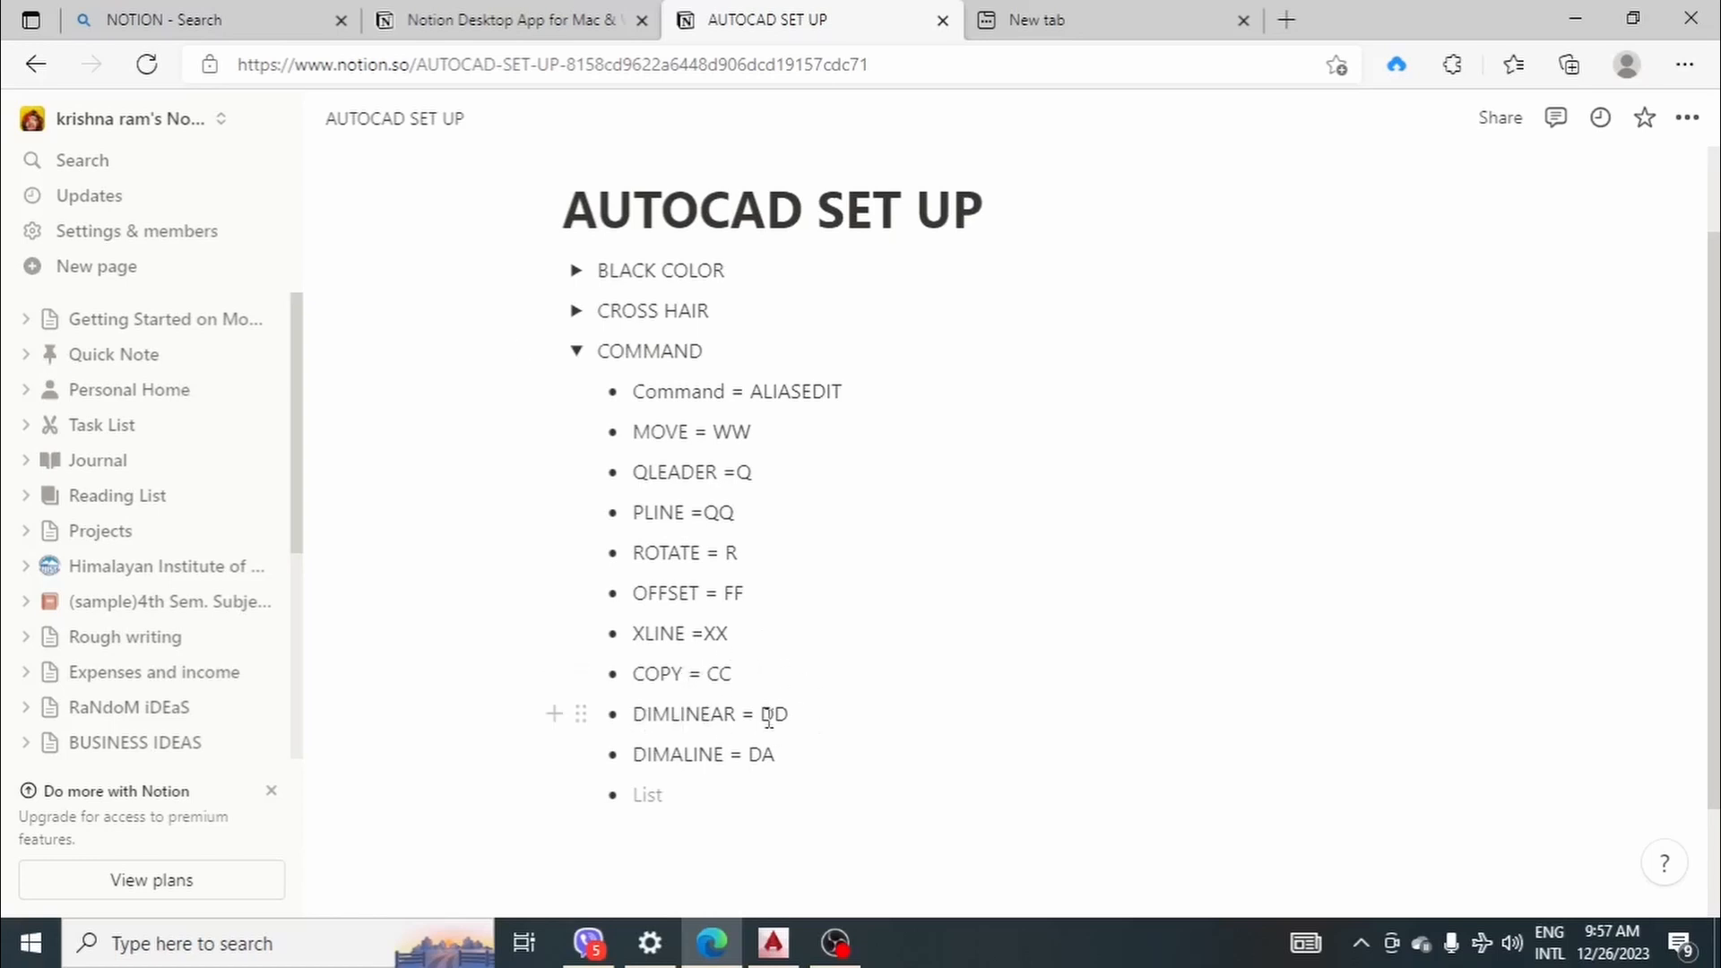
scroll(766, 715, down, 2)
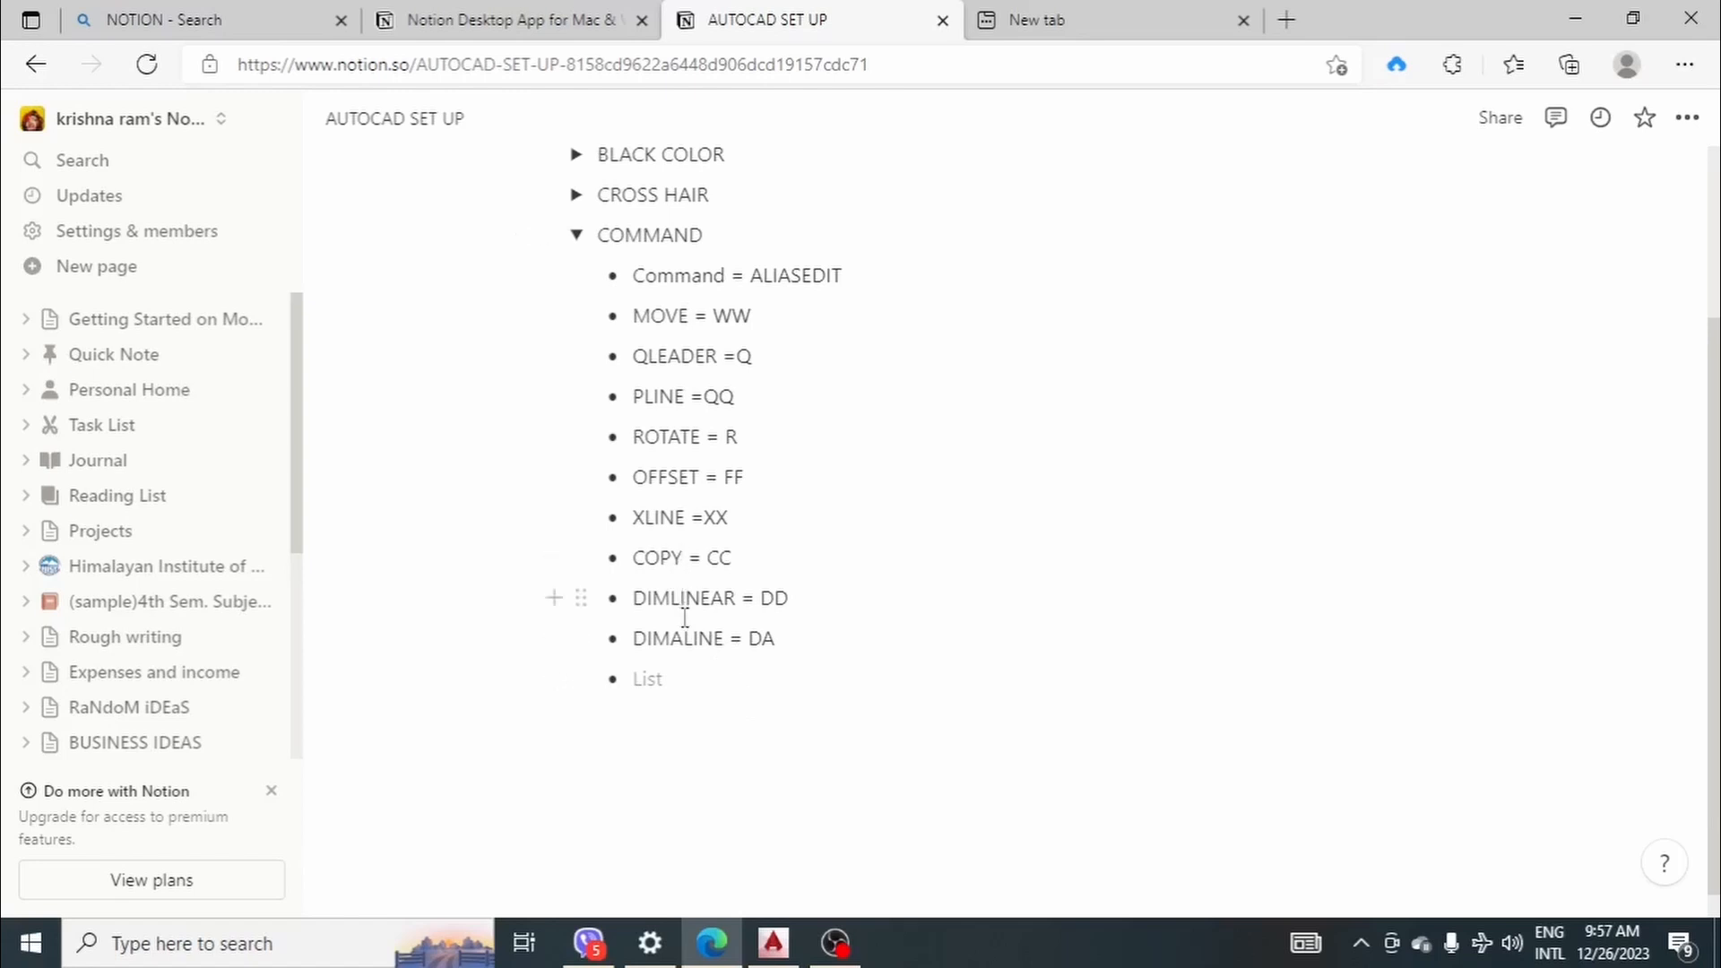
scroll(691, 653, up, 4)
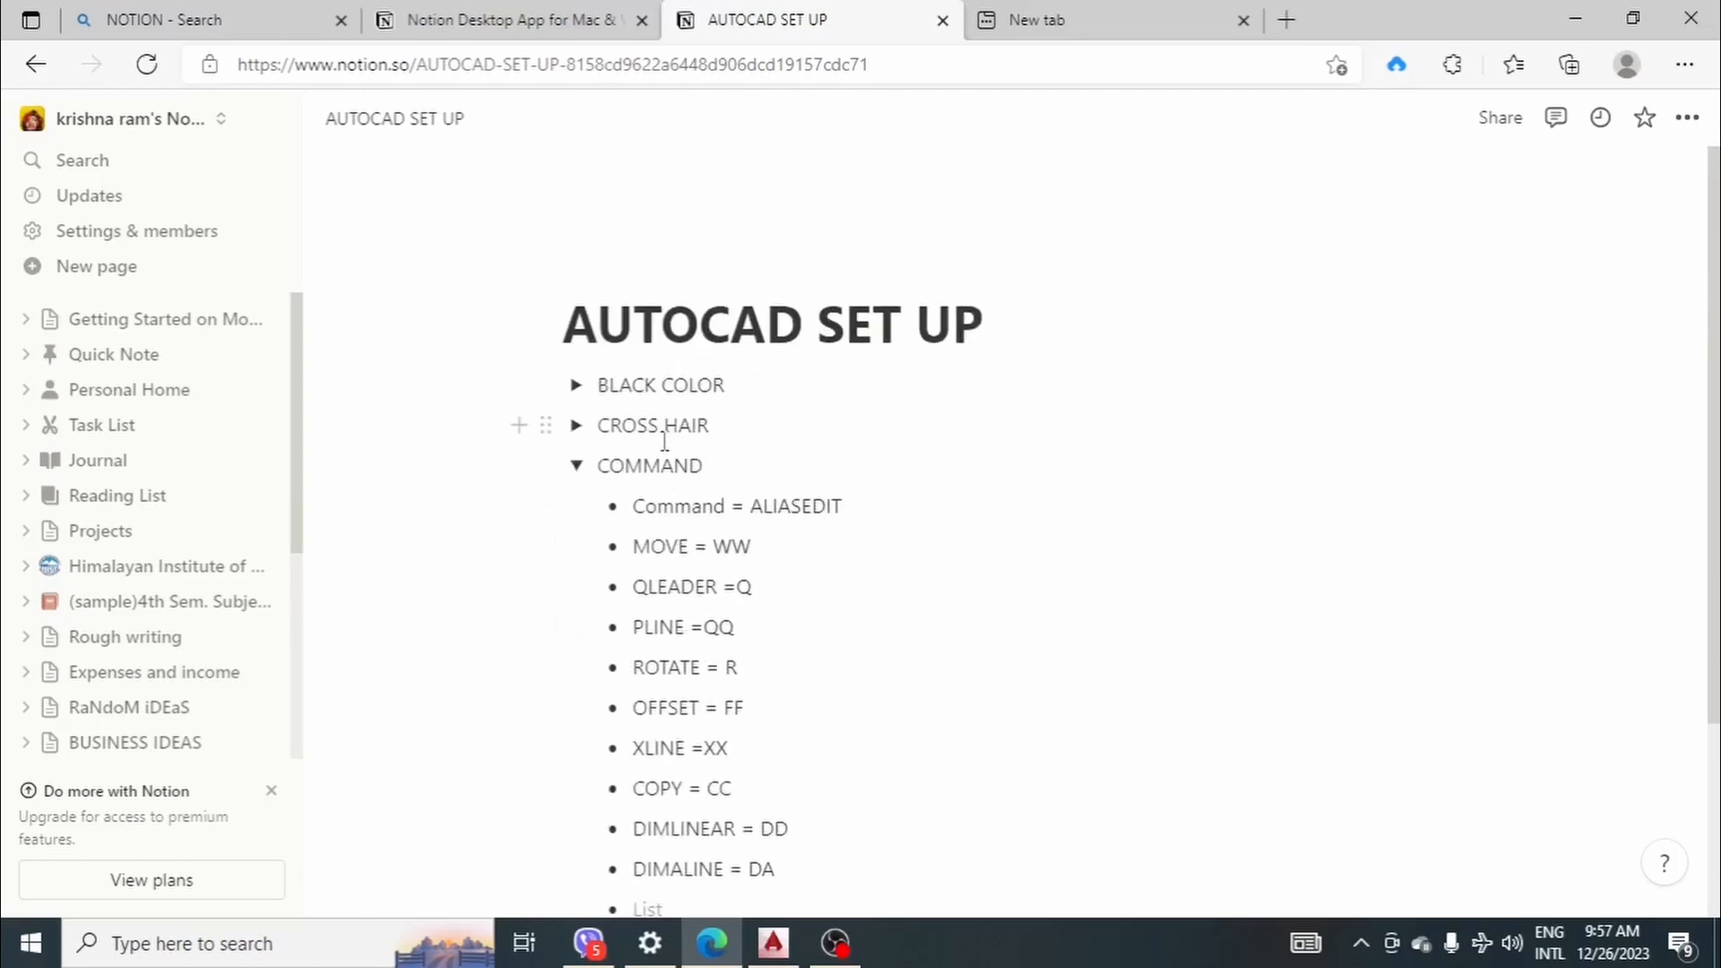
scroll(665, 442, down, 4)
scroll(664, 441, up, 2)
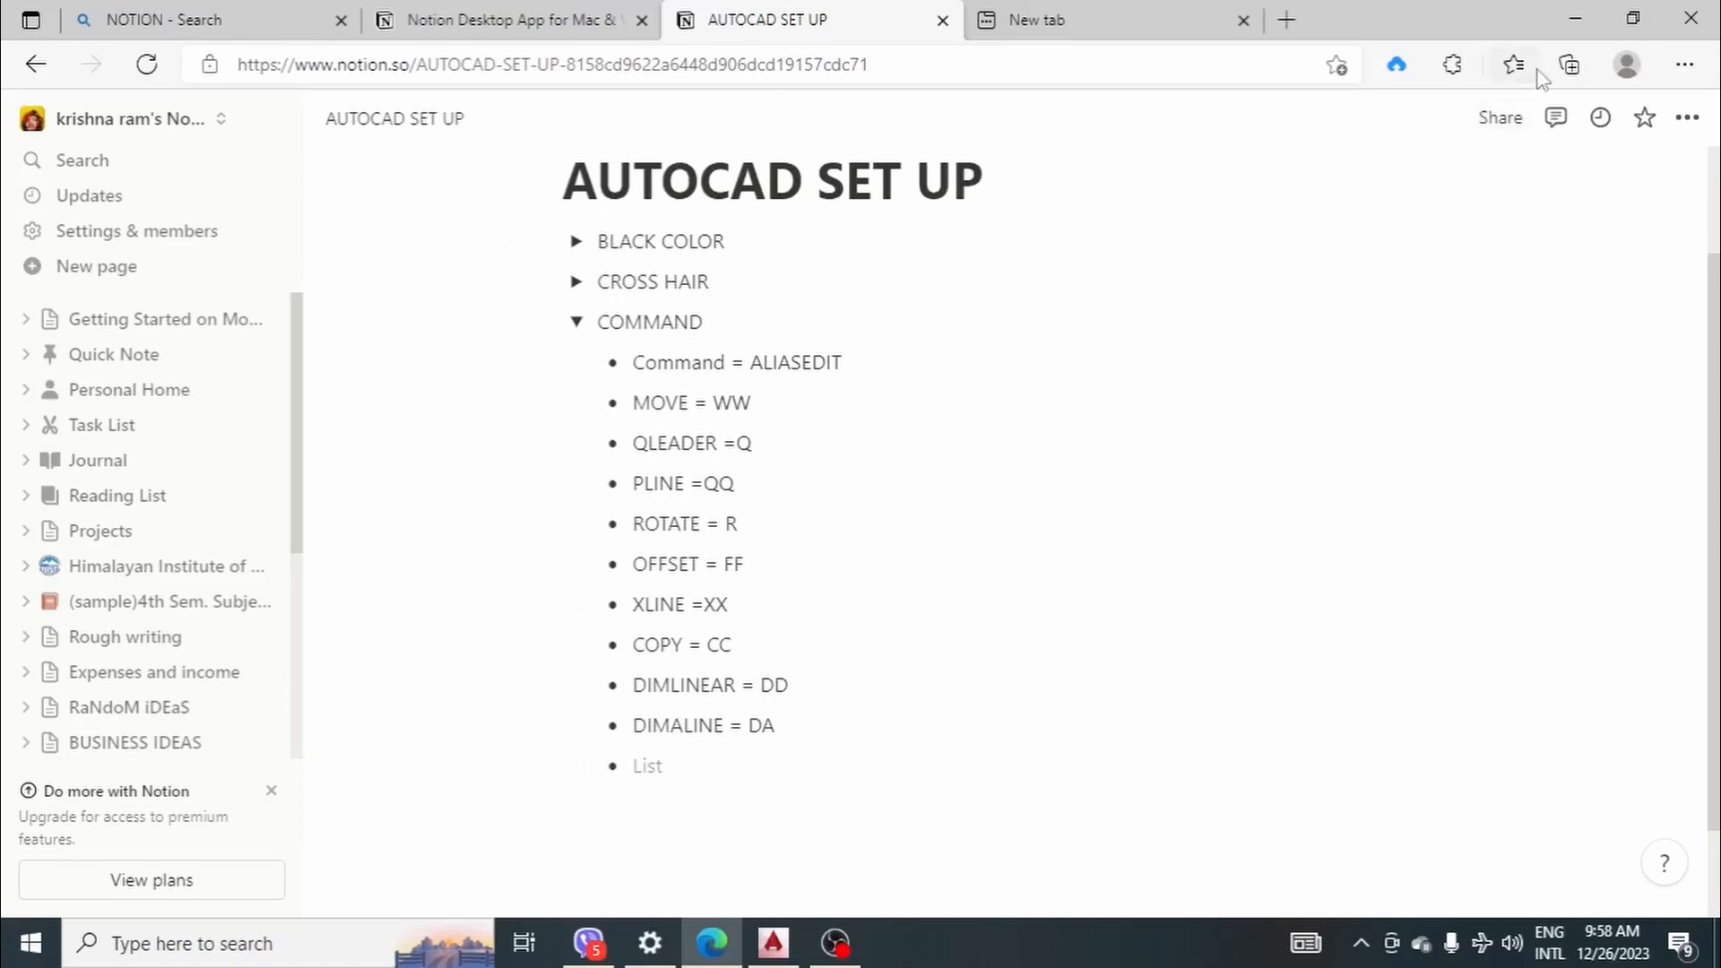
click(1580, 19)
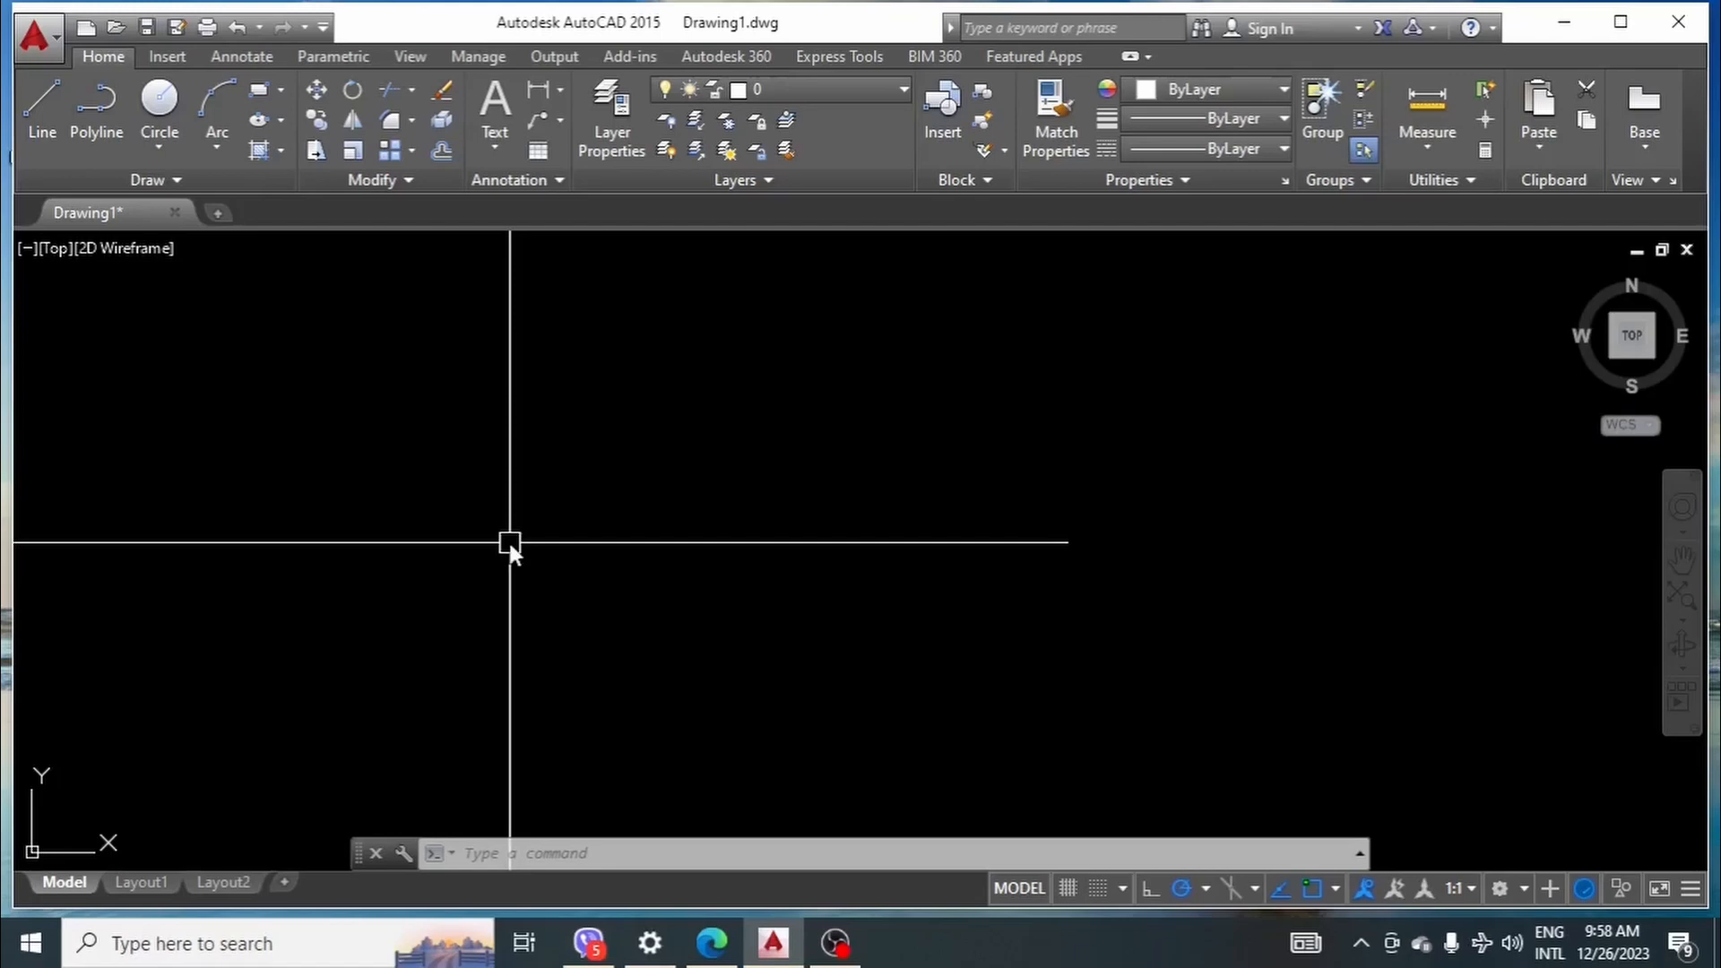
- Open the AutoCAD Alias Editor with the ALIASEDIT command
text(alia)
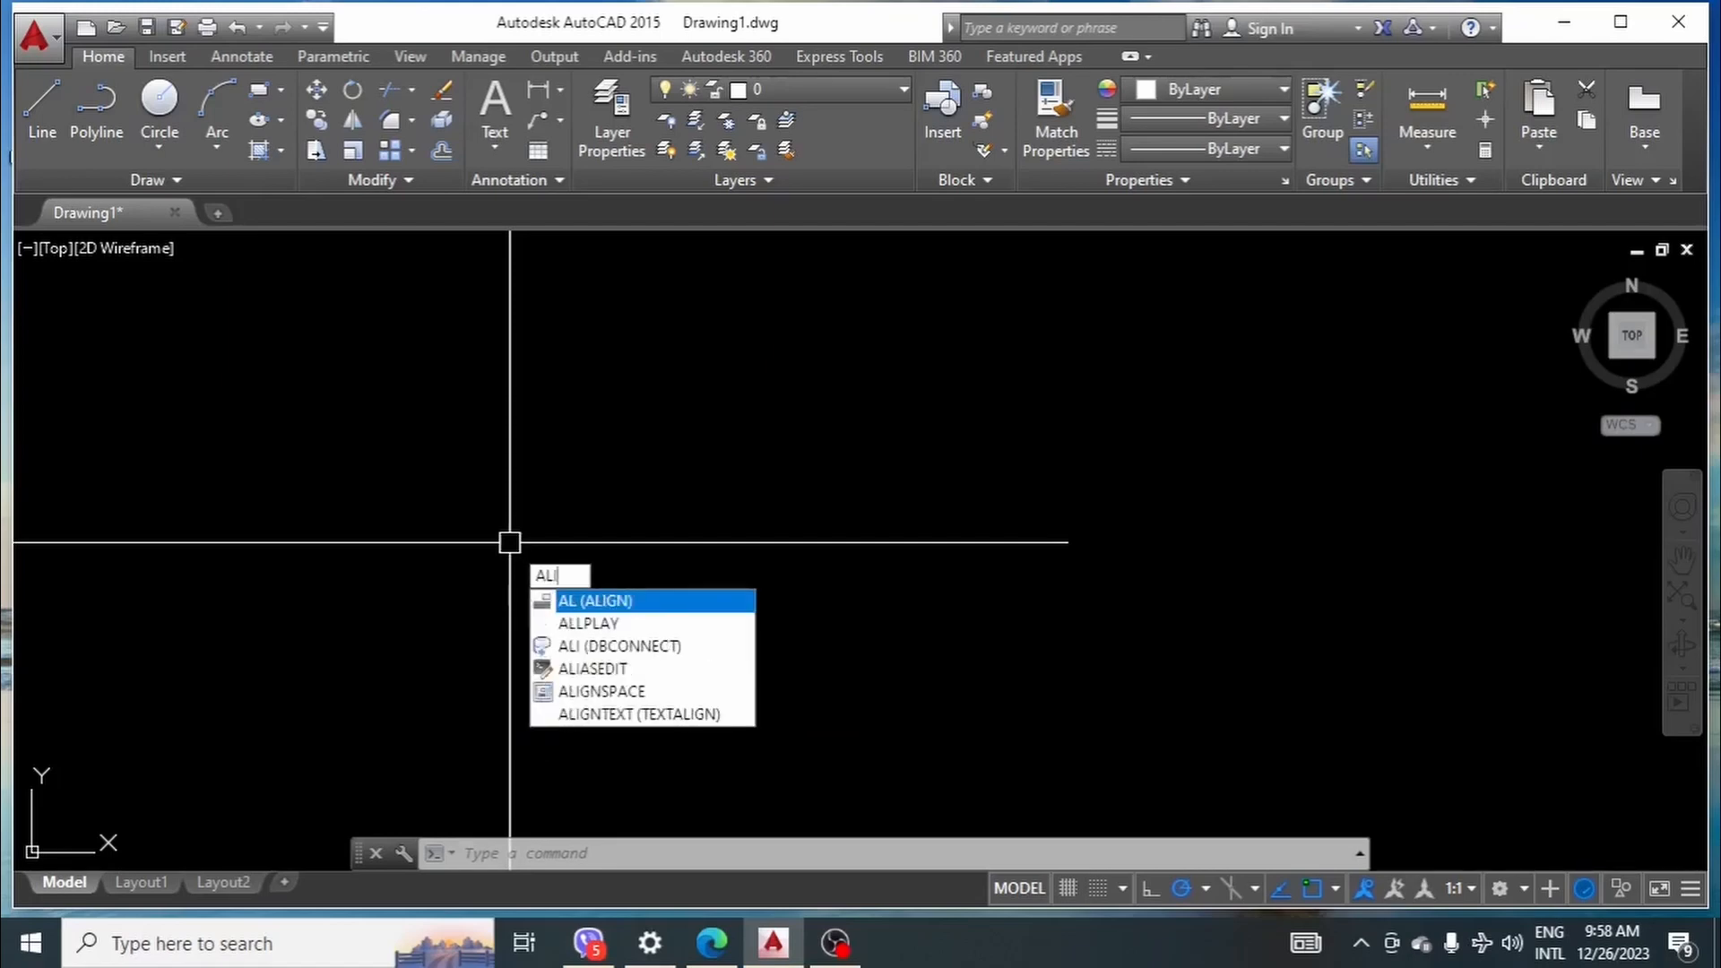
text(s)
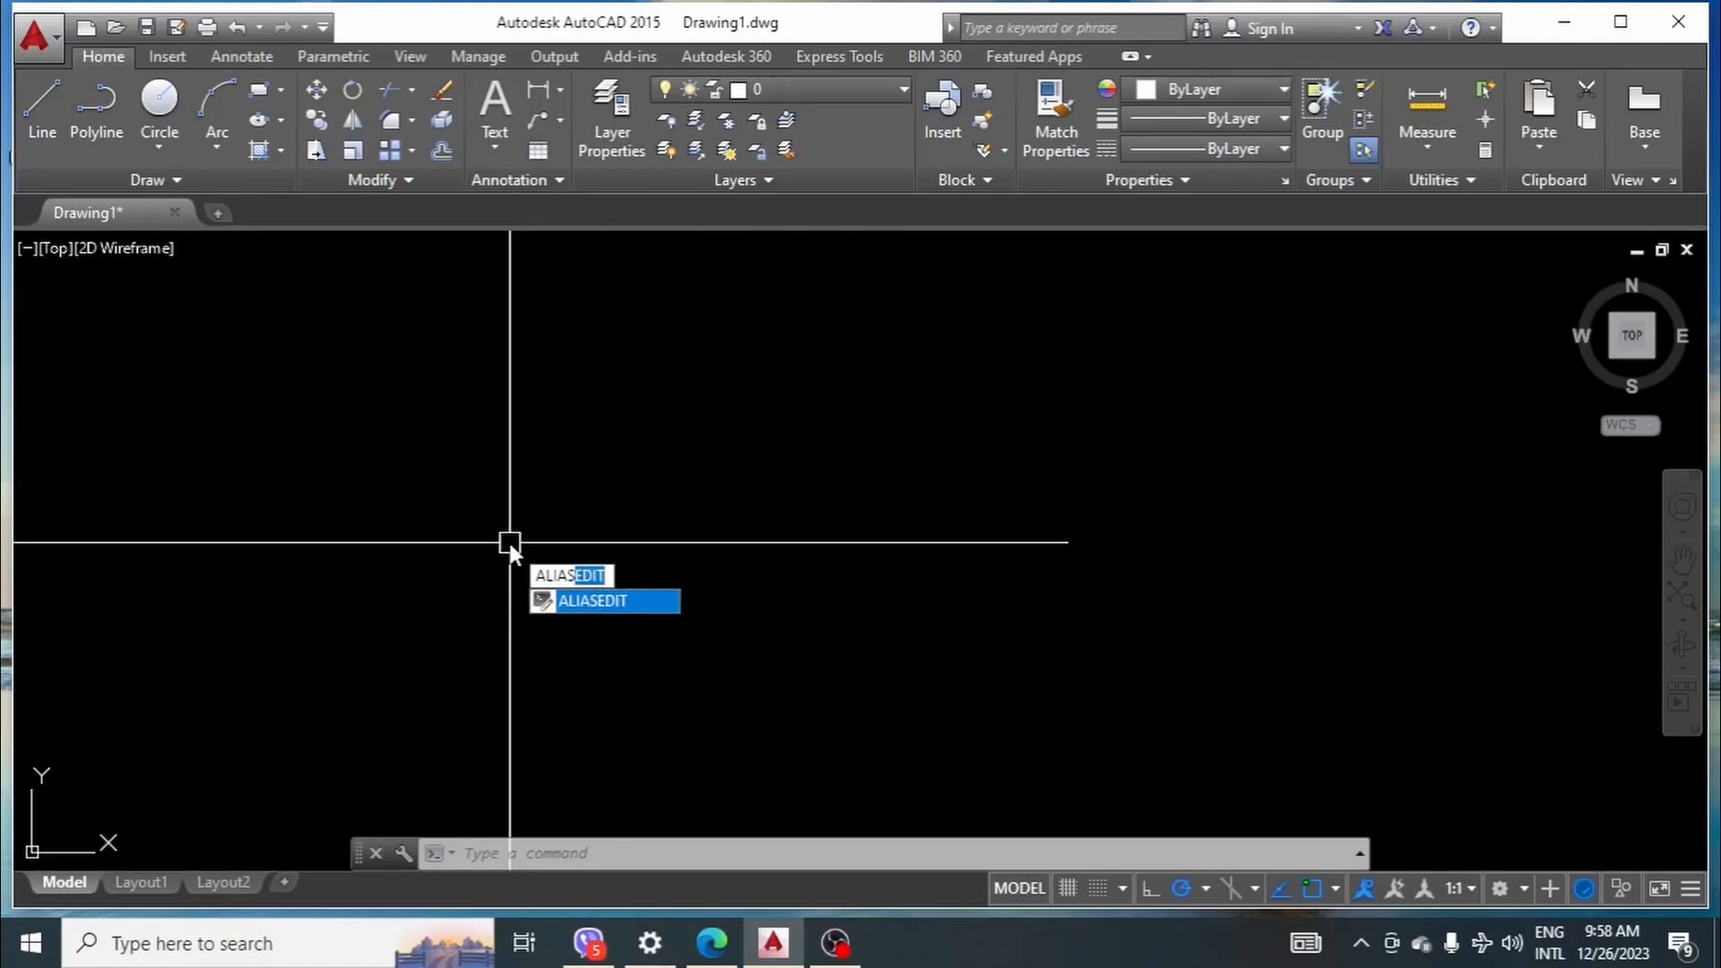
text(edit)
key(Return)
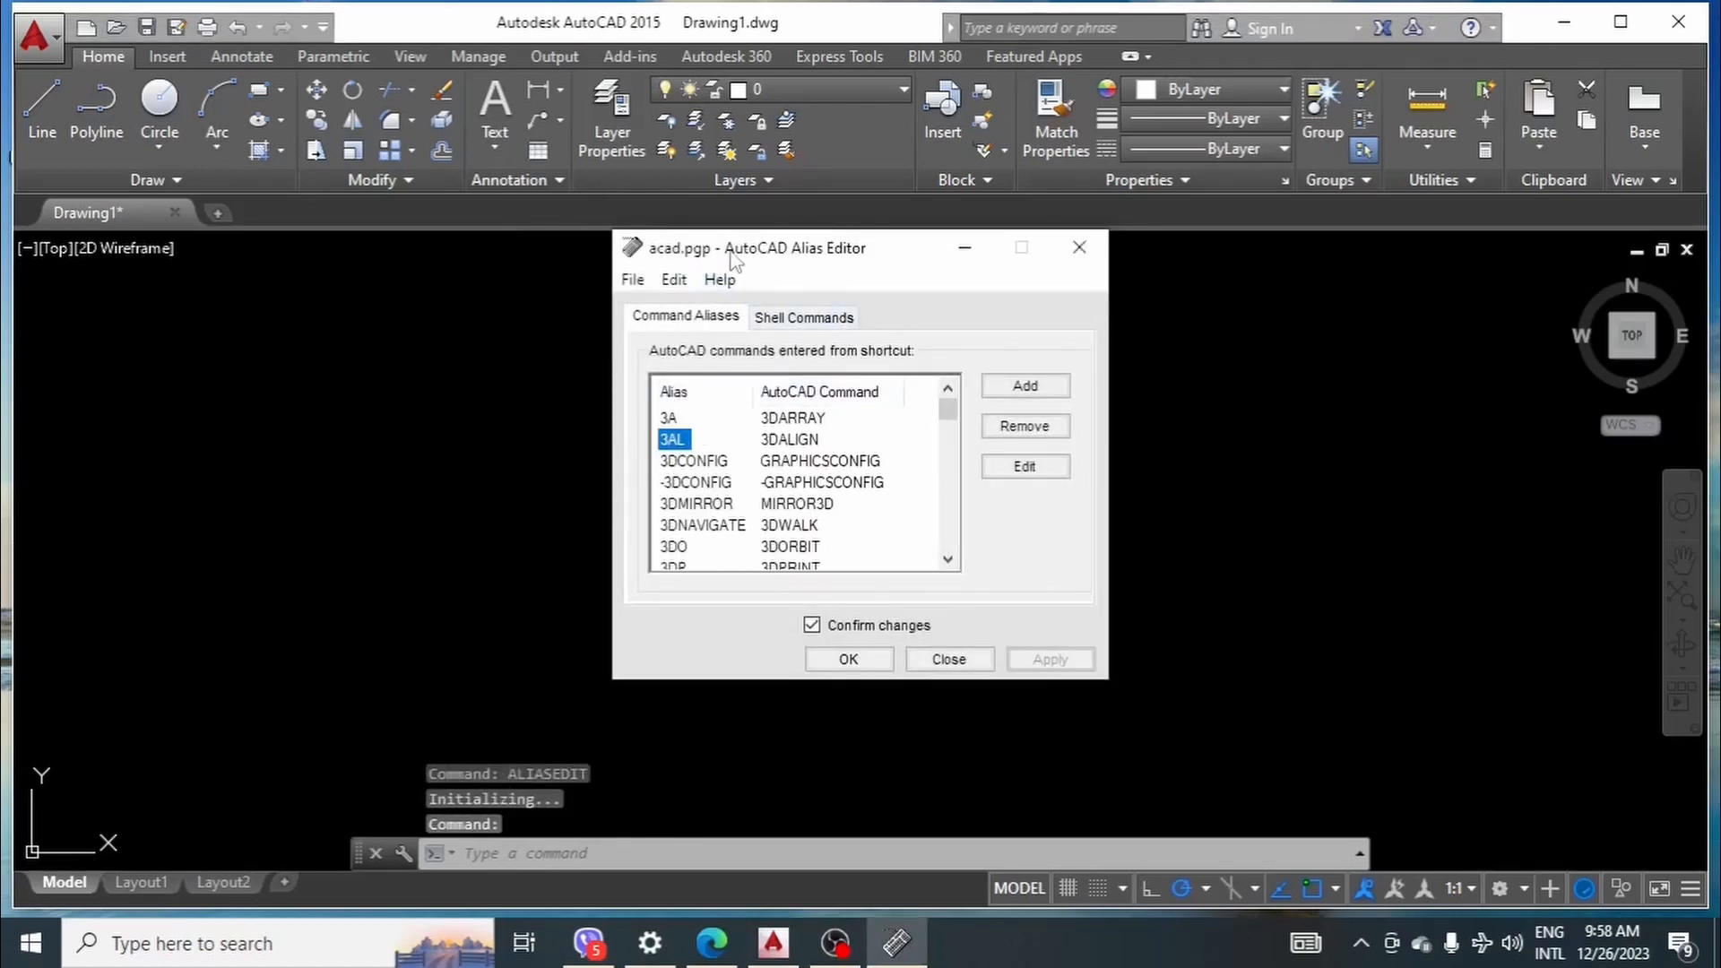
drag(731, 257, 742, 258)
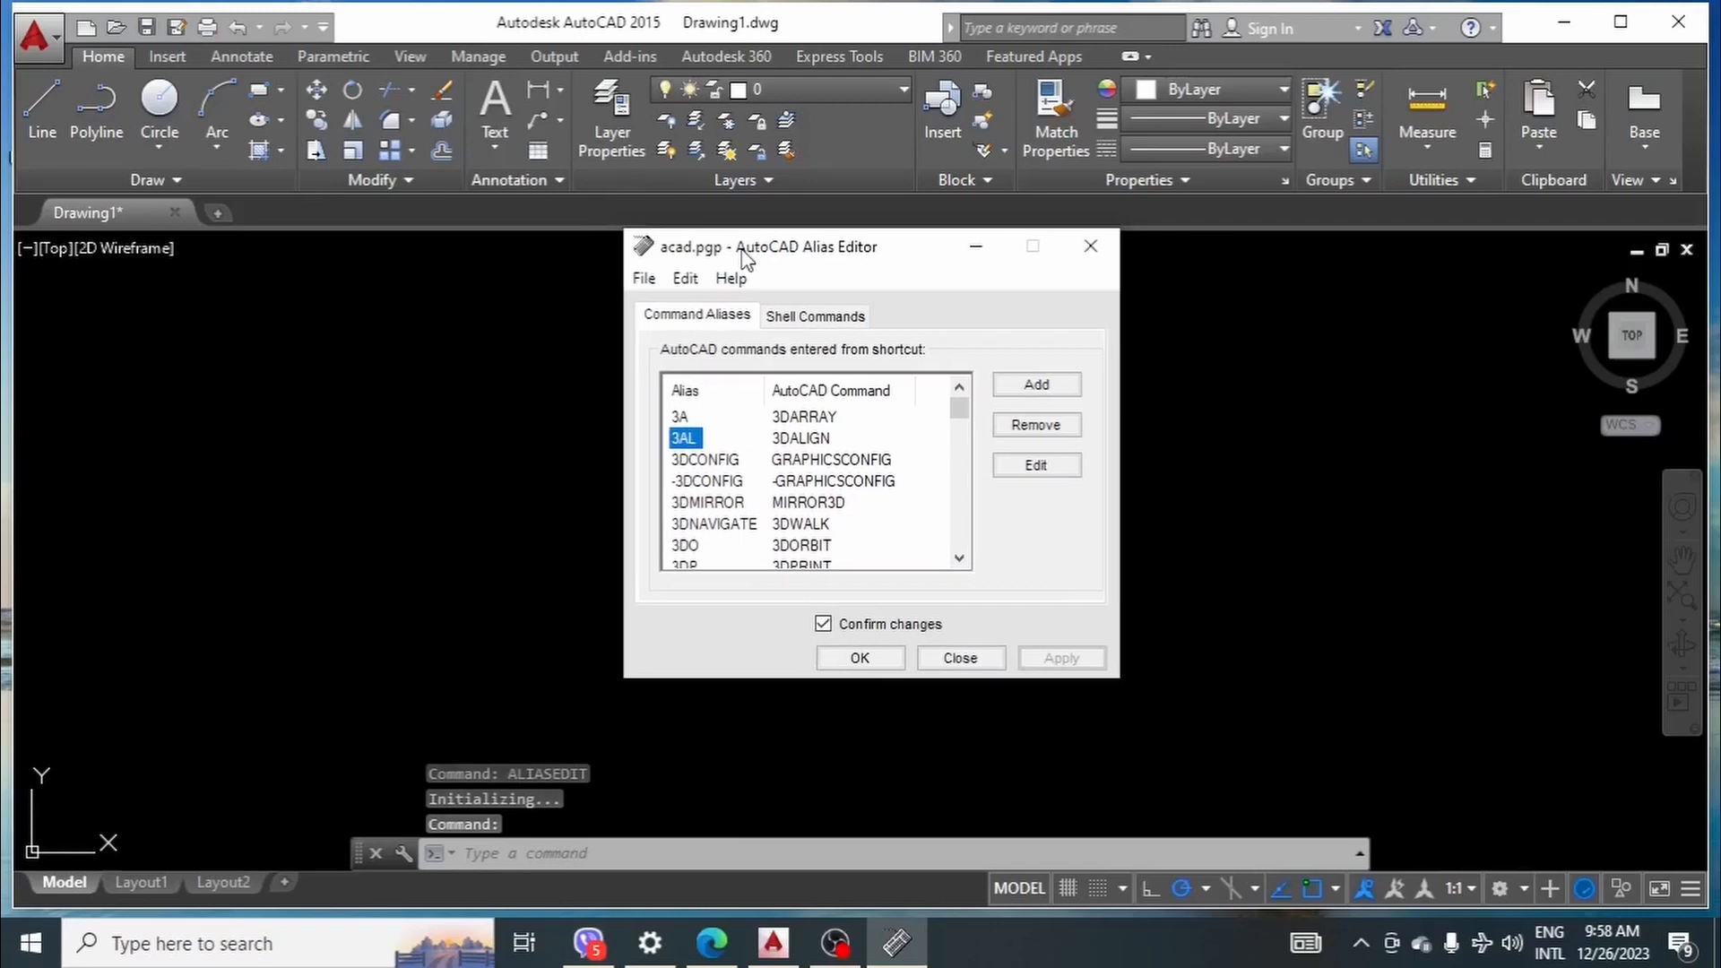
- Add a new command alias QQ for the PLINE command
click(1033, 389)
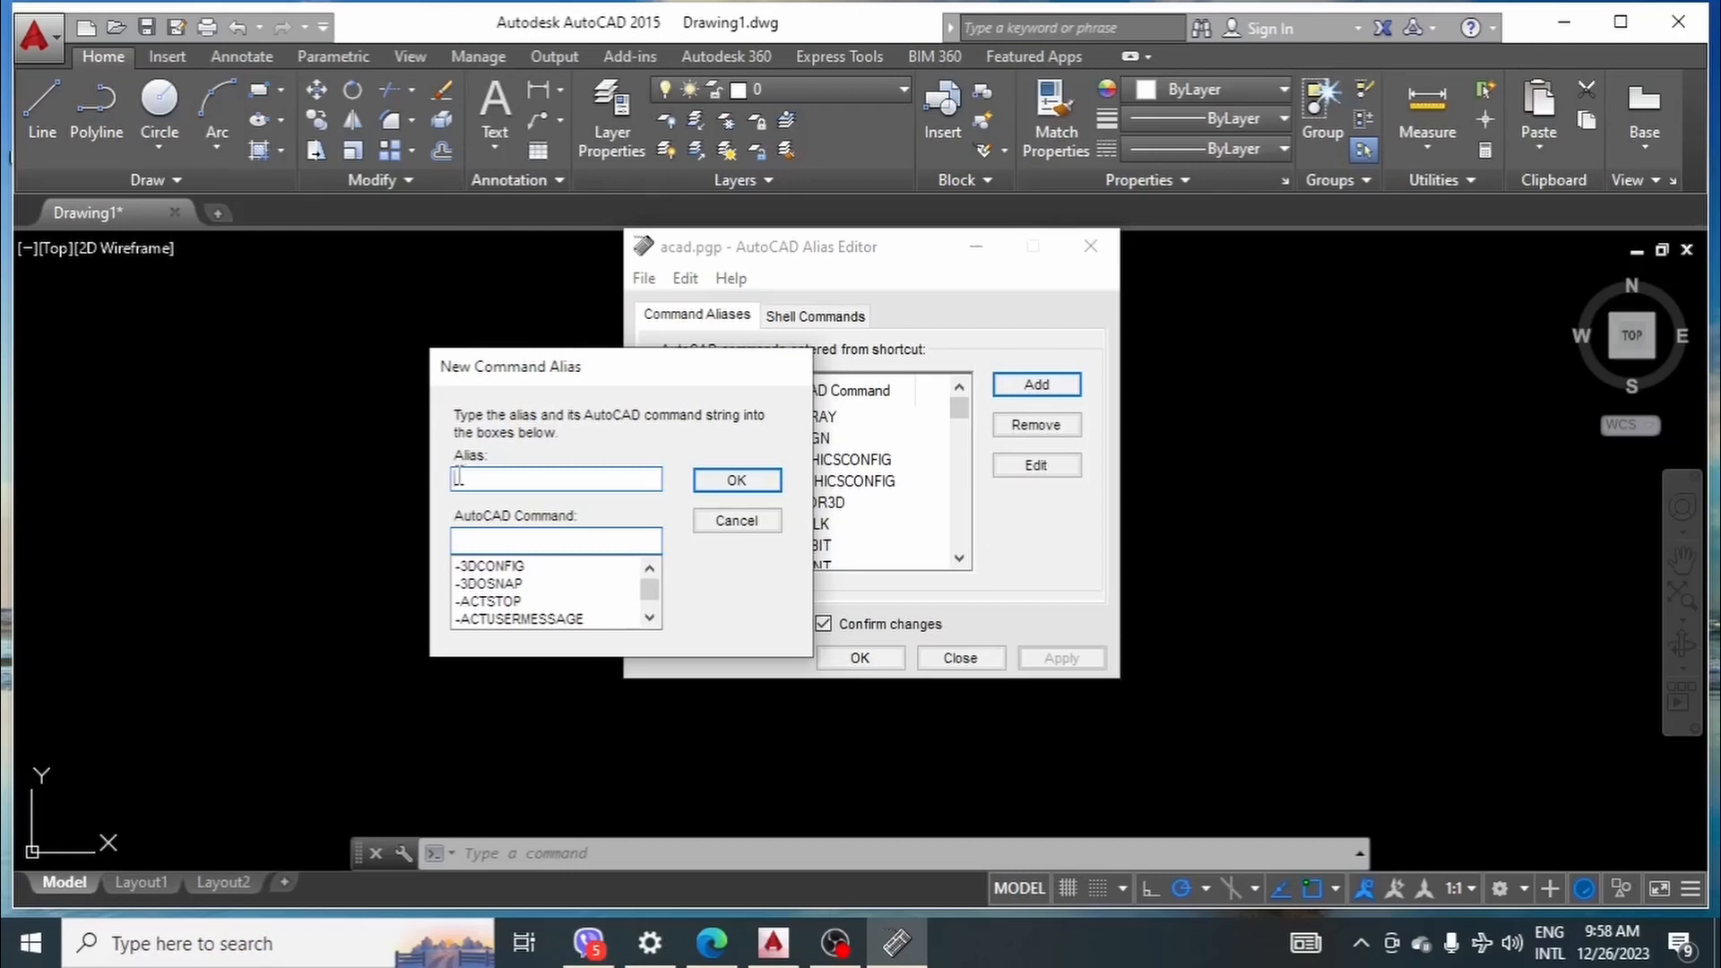
text(PLIE)
key(BackSpace)
click(472, 567)
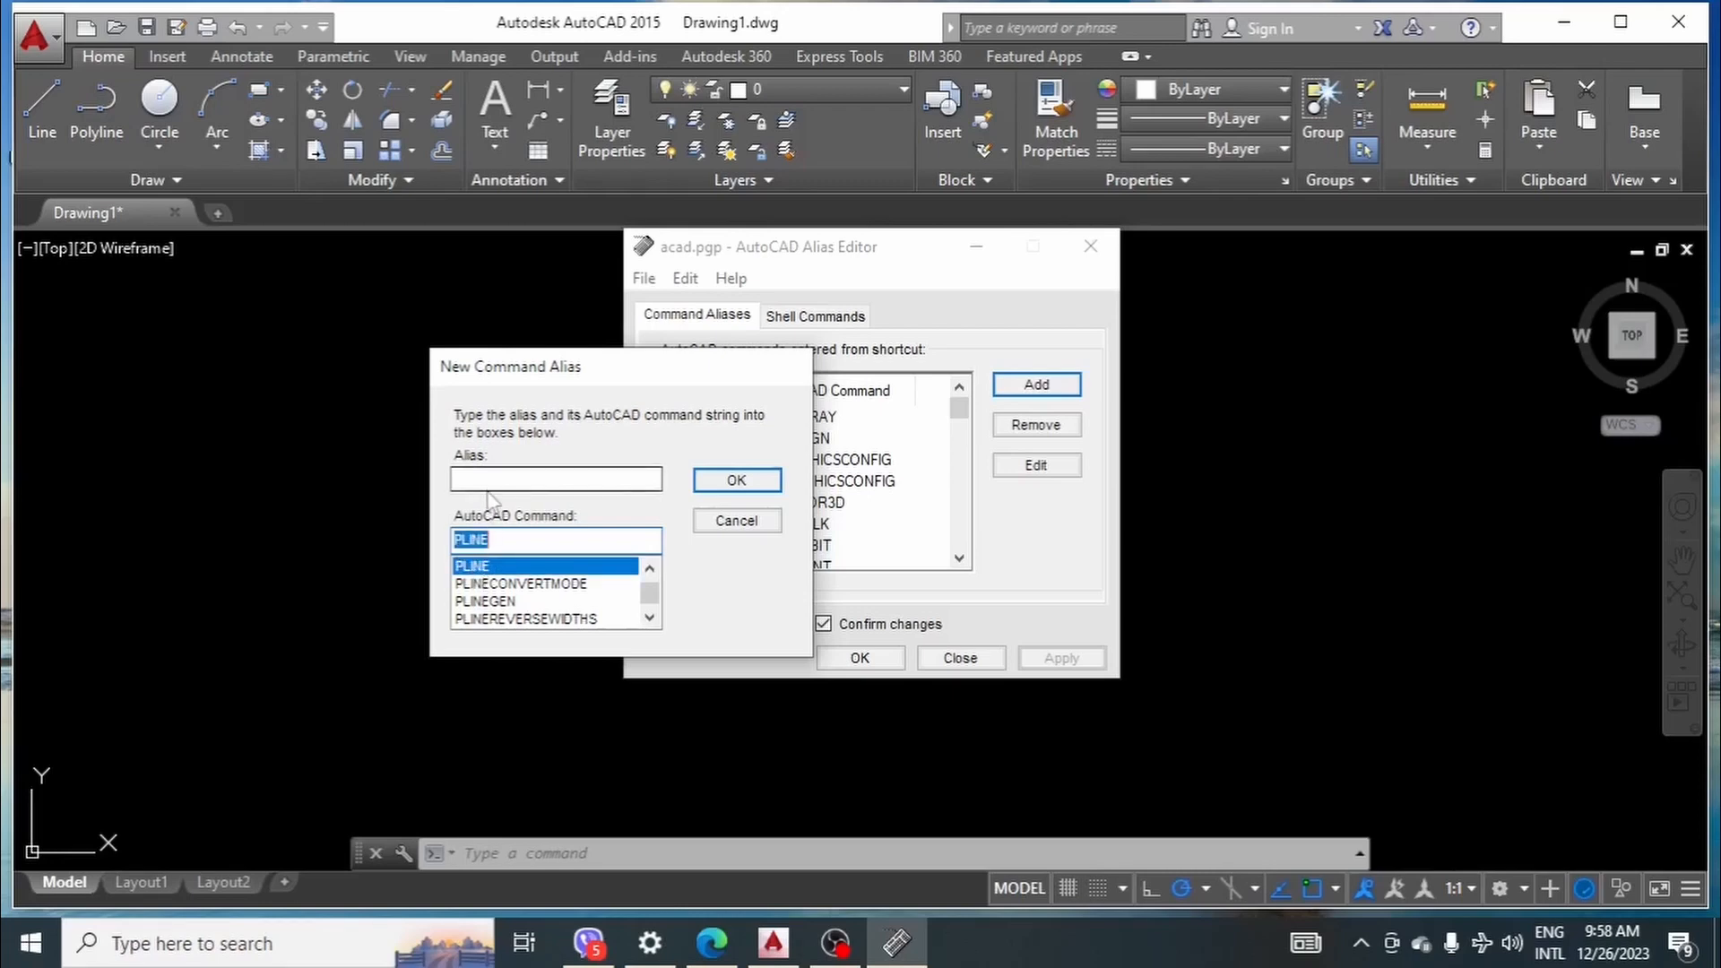
click(493, 481)
click(736, 481)
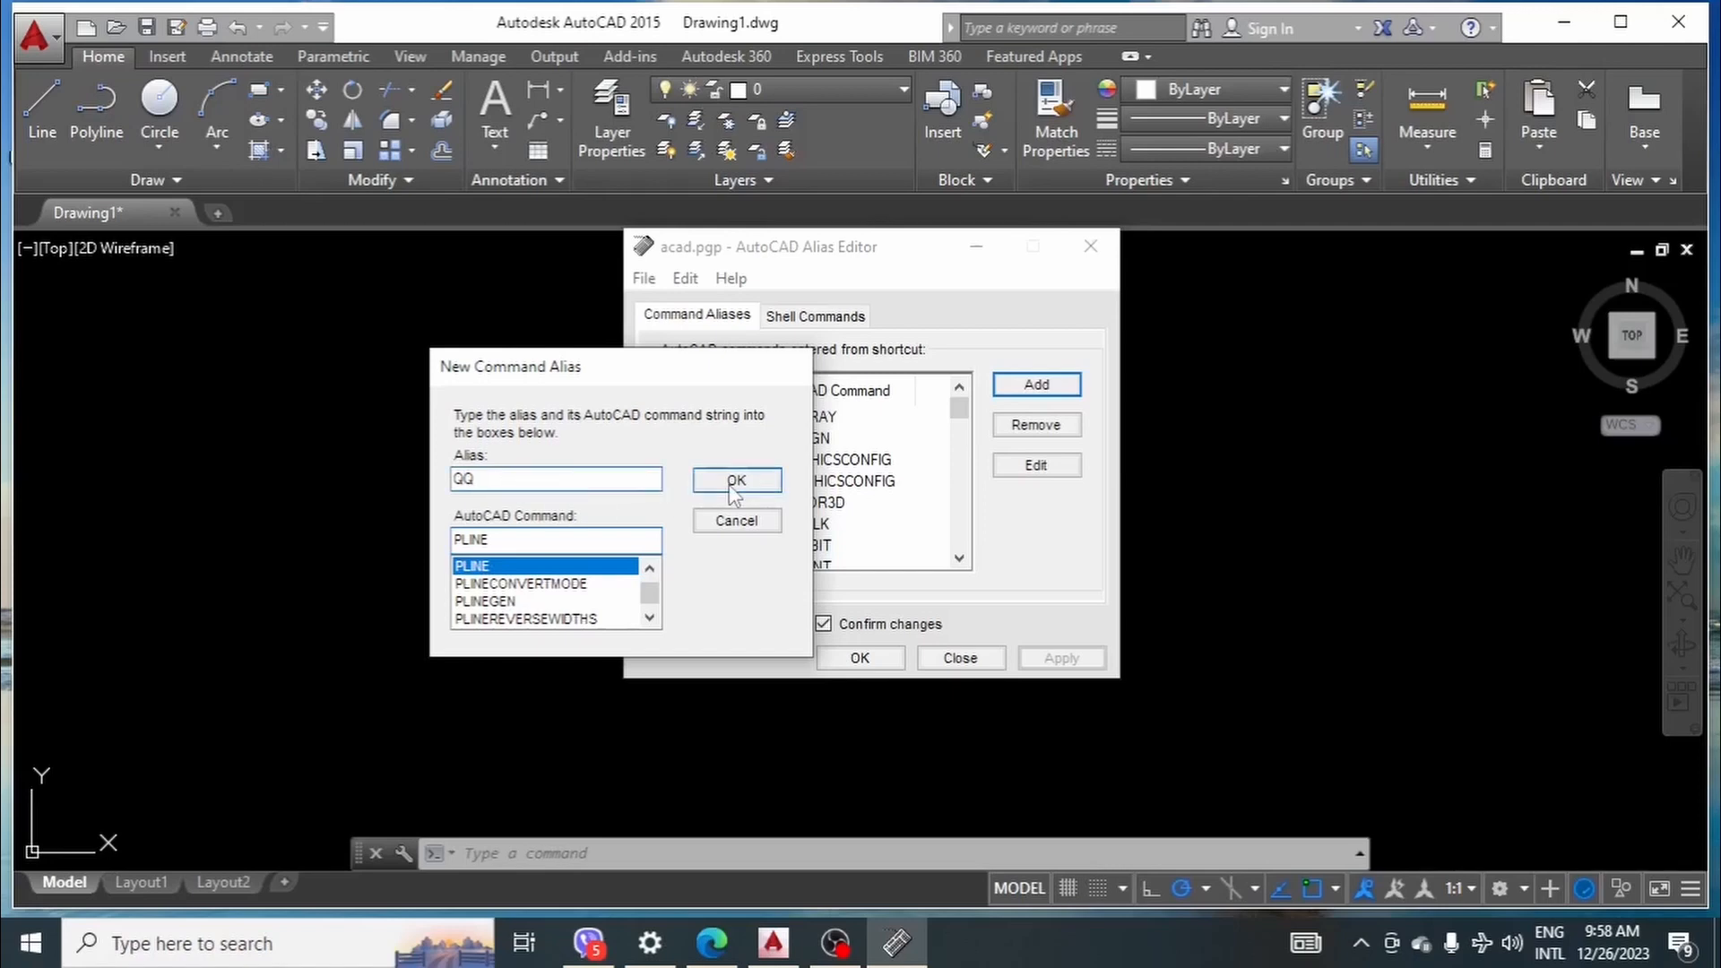
- Add a new command alias Q for the QLEADER command
click(1024, 389)
double_click(475, 540)
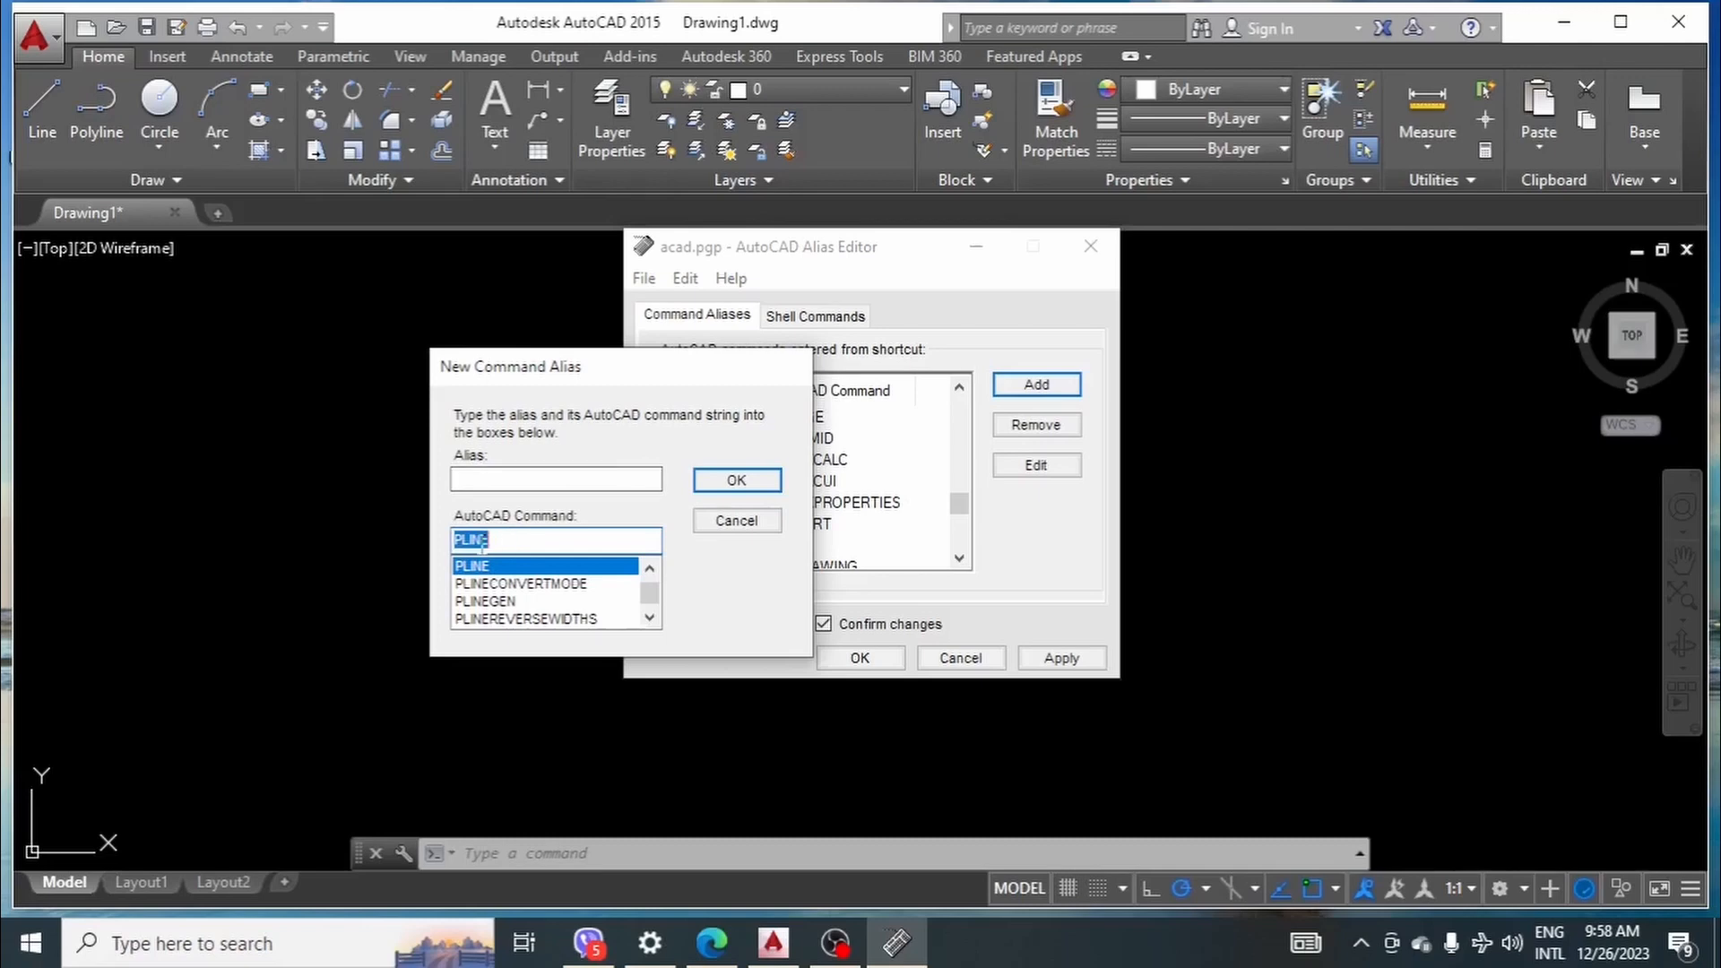
text(QLE)
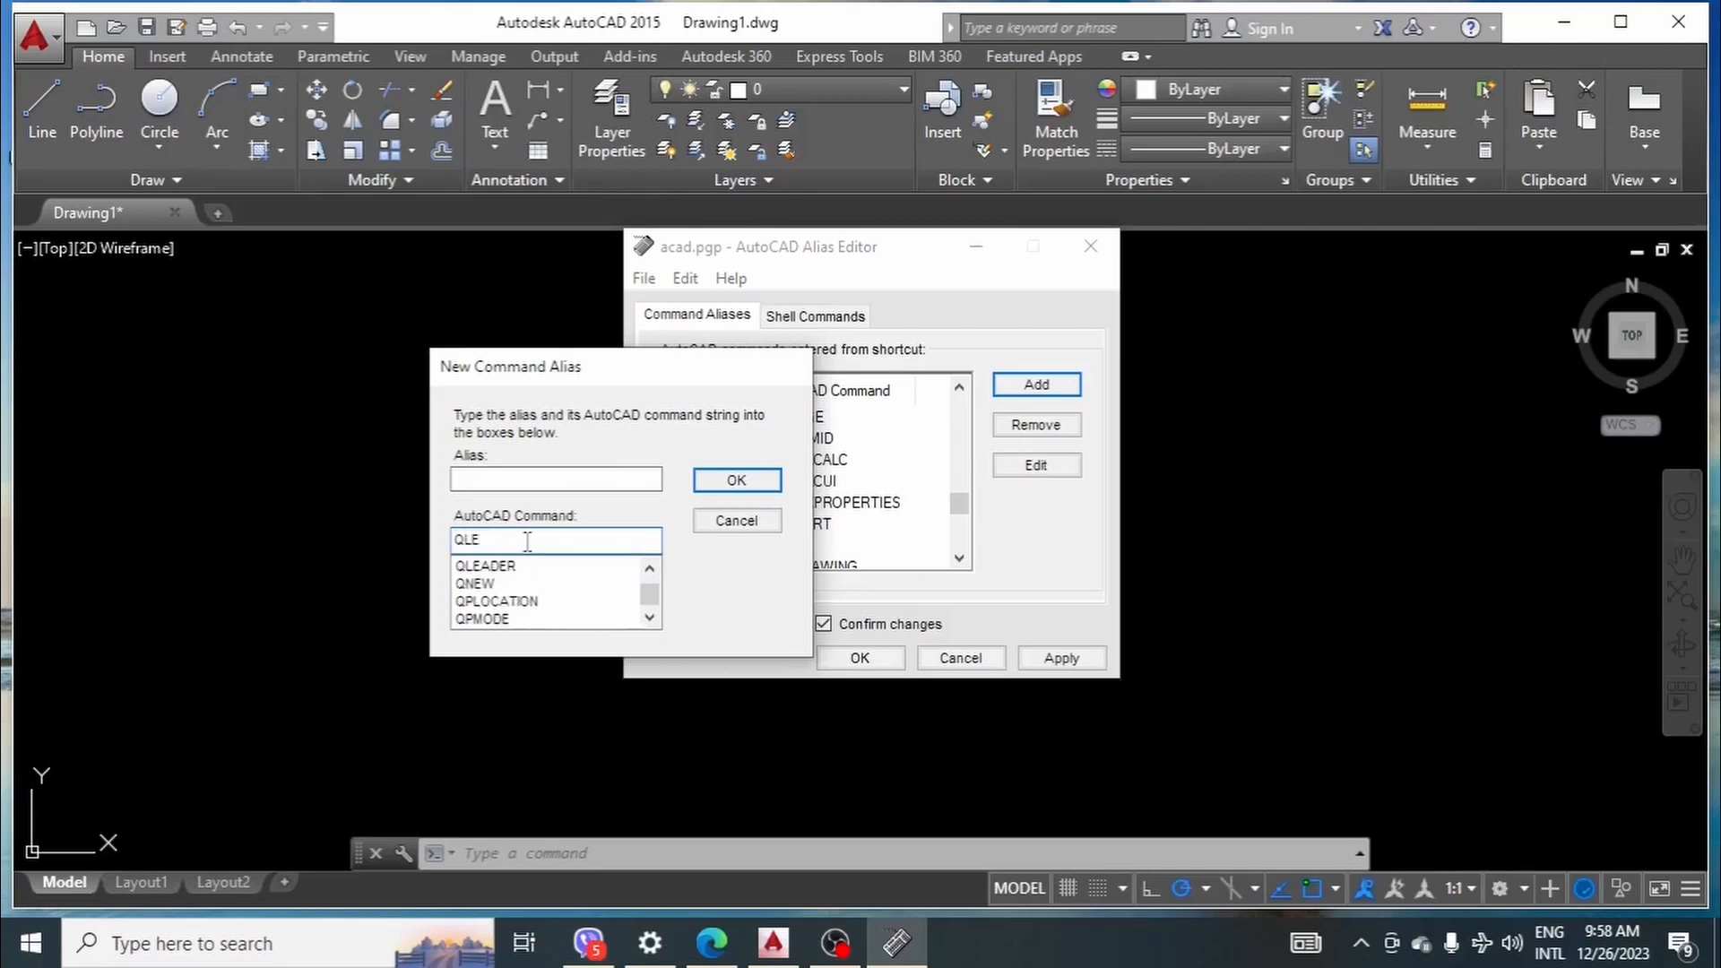
click(488, 566)
click(501, 477)
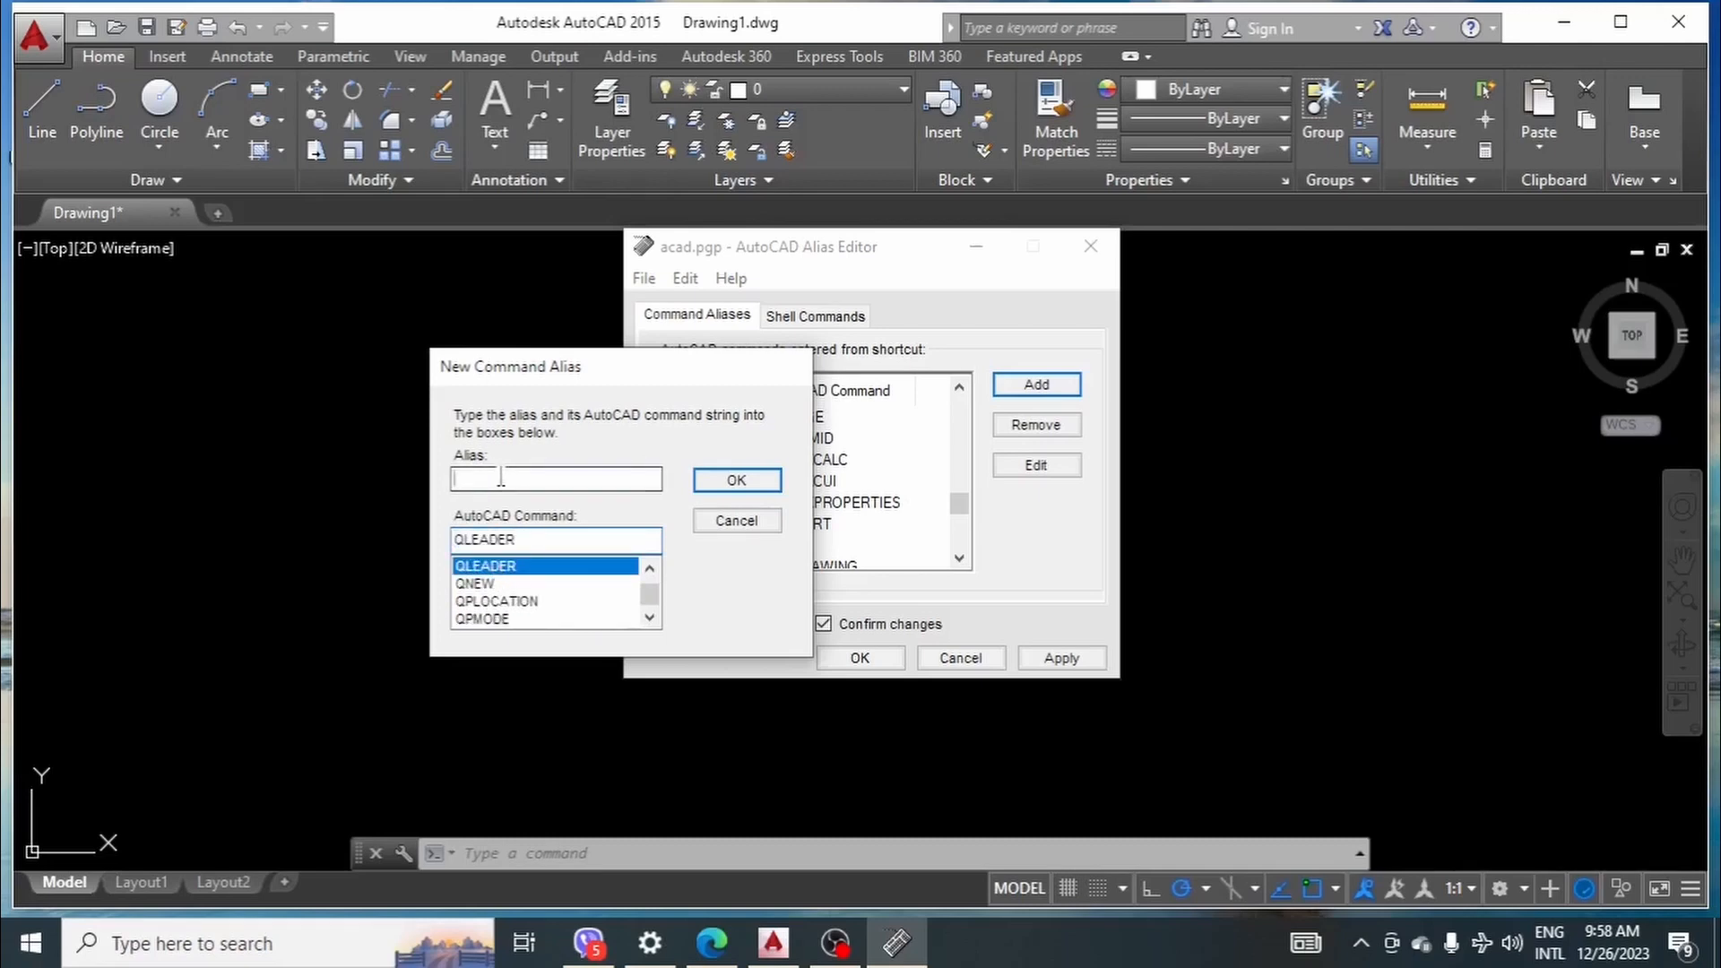
text(A)
click(728, 482)
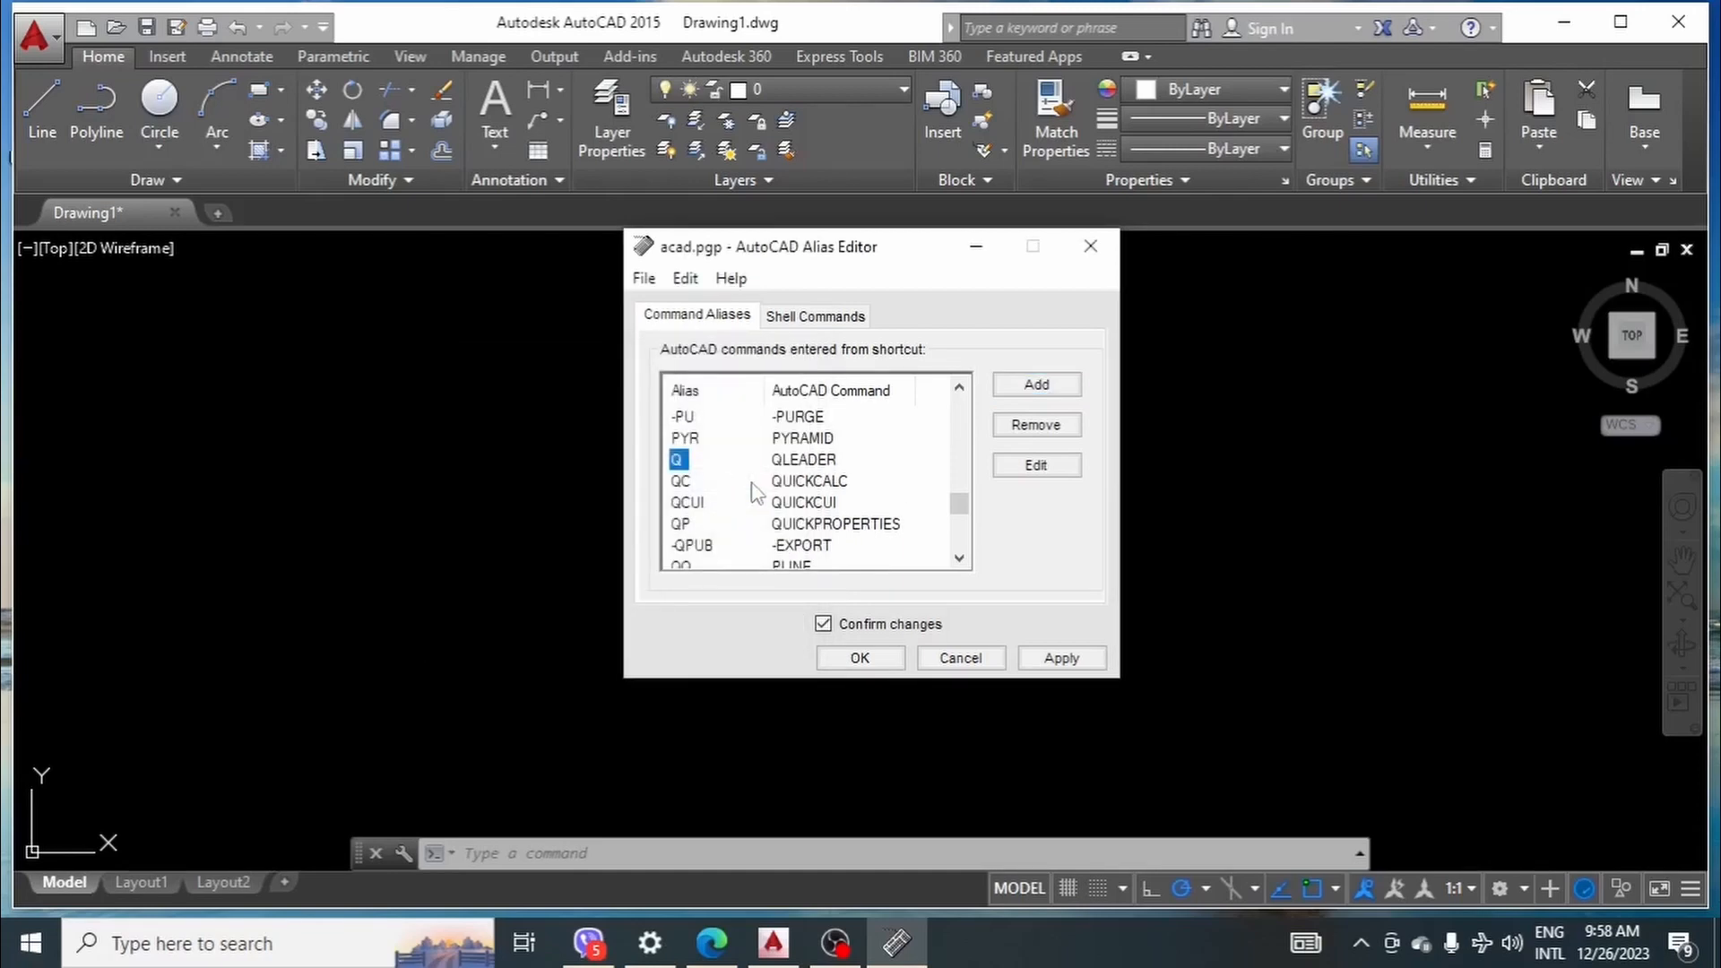
- Add a new command alias CC for the COPY command
click(1013, 394)
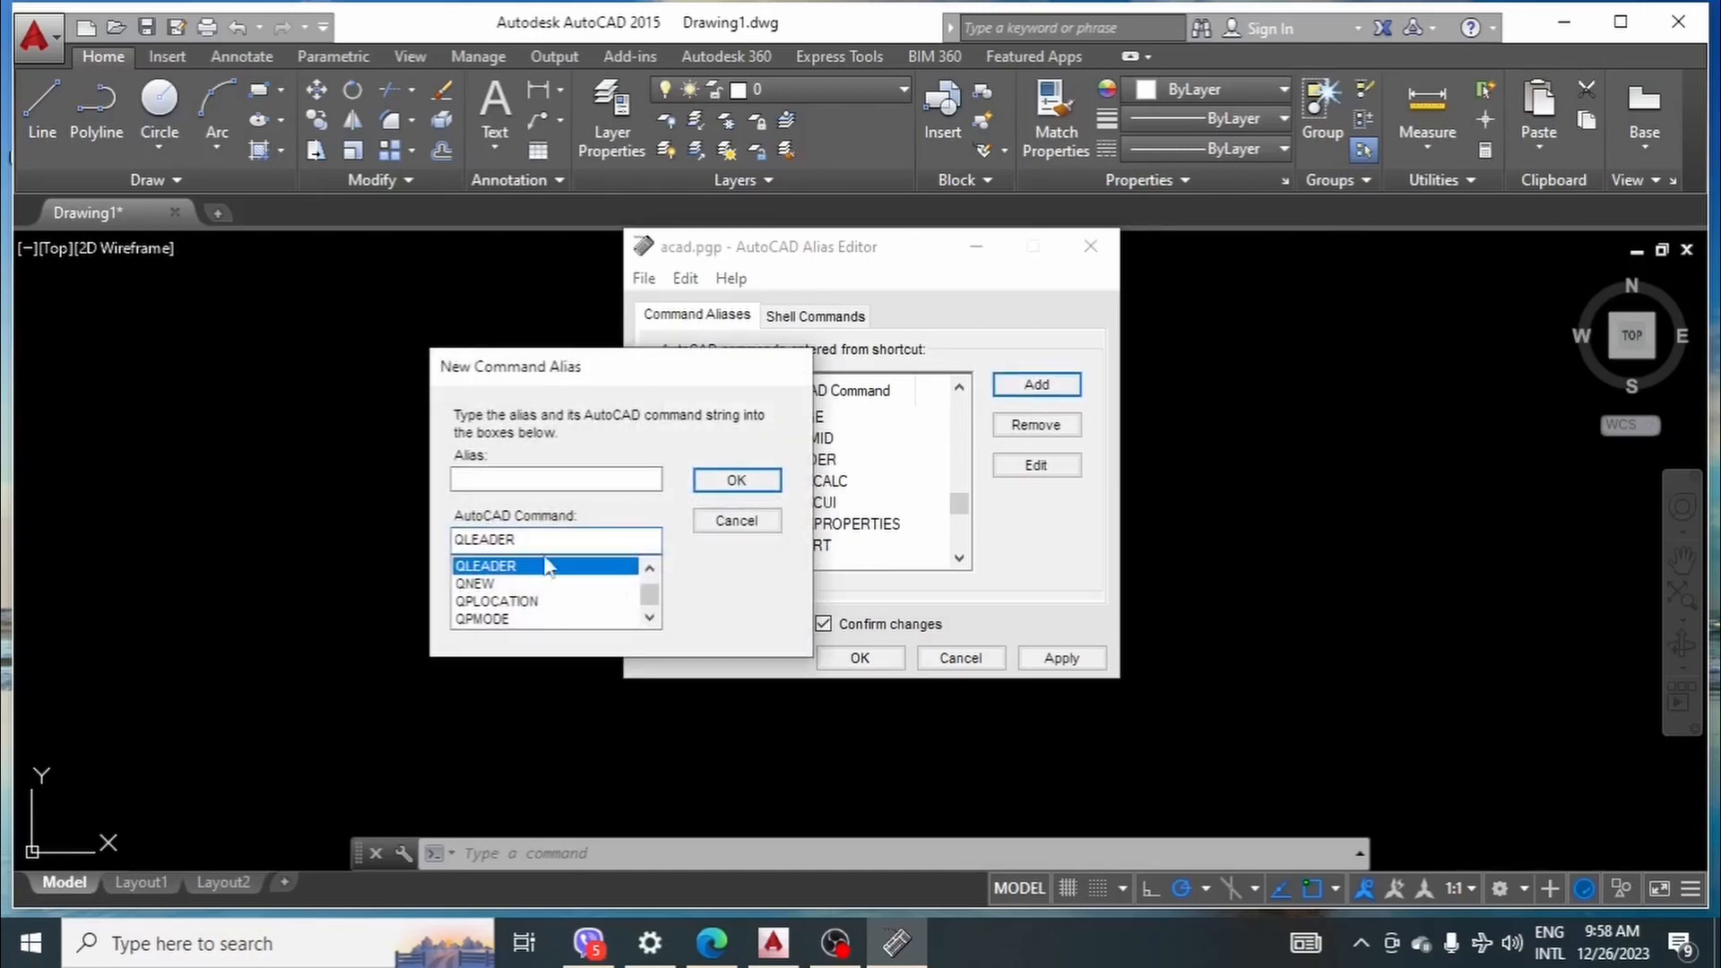
double_click(485, 538)
text(COPY)
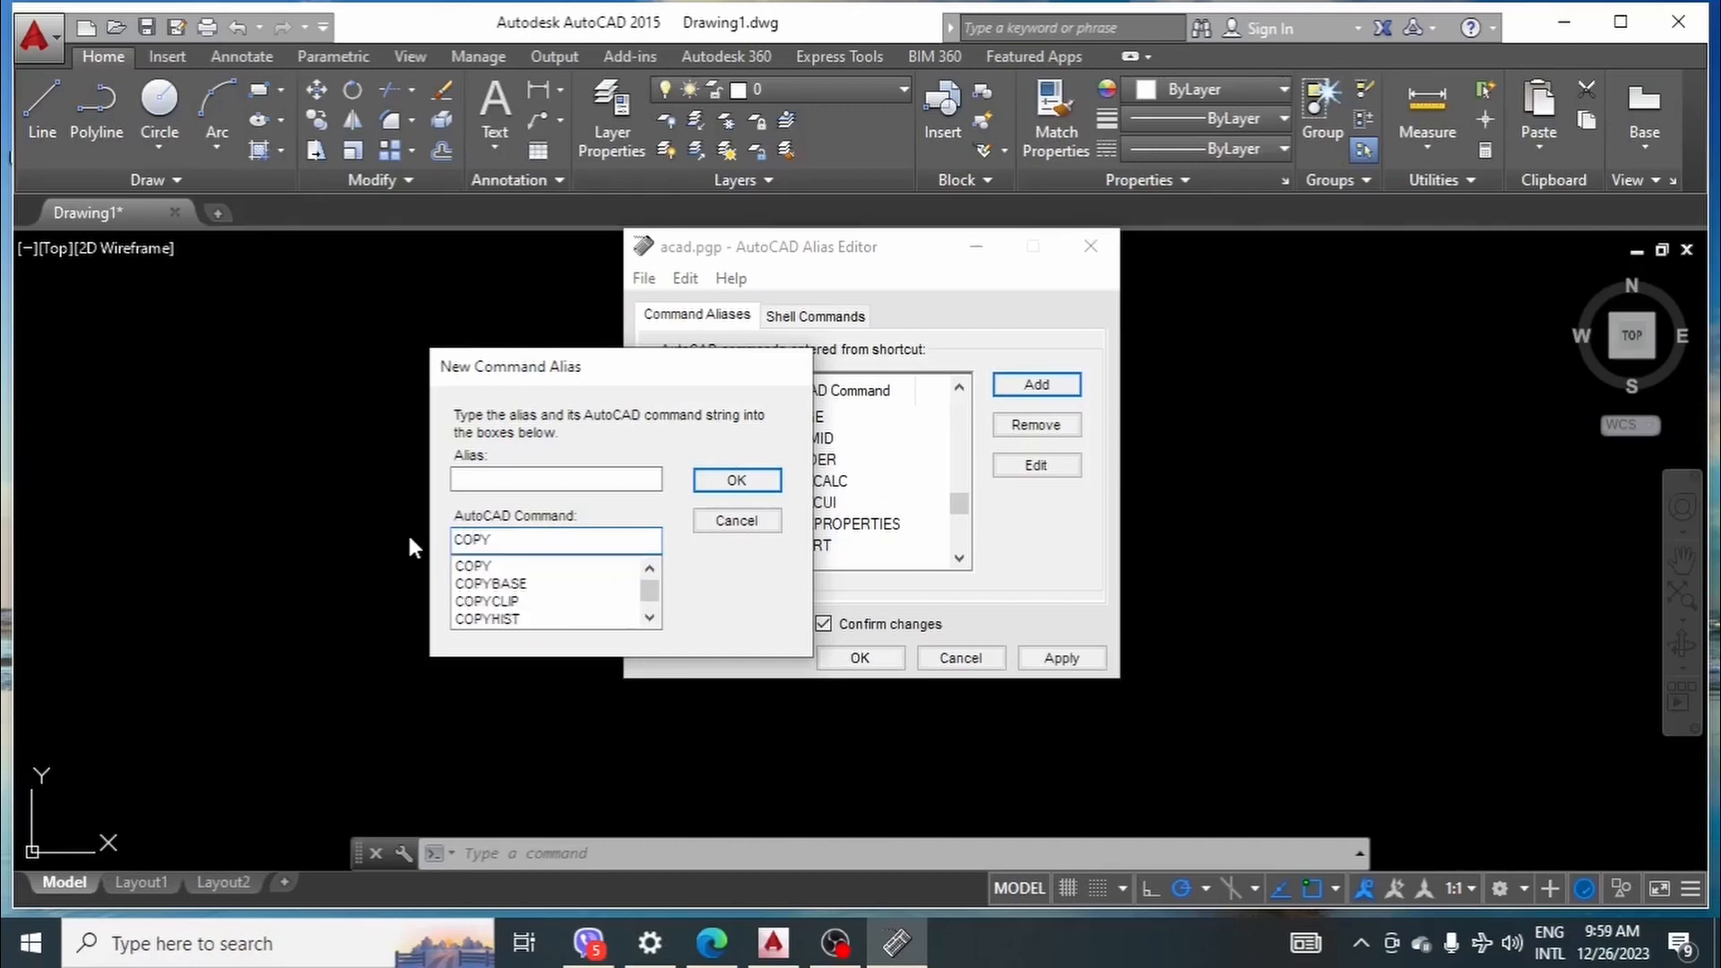
click(494, 565)
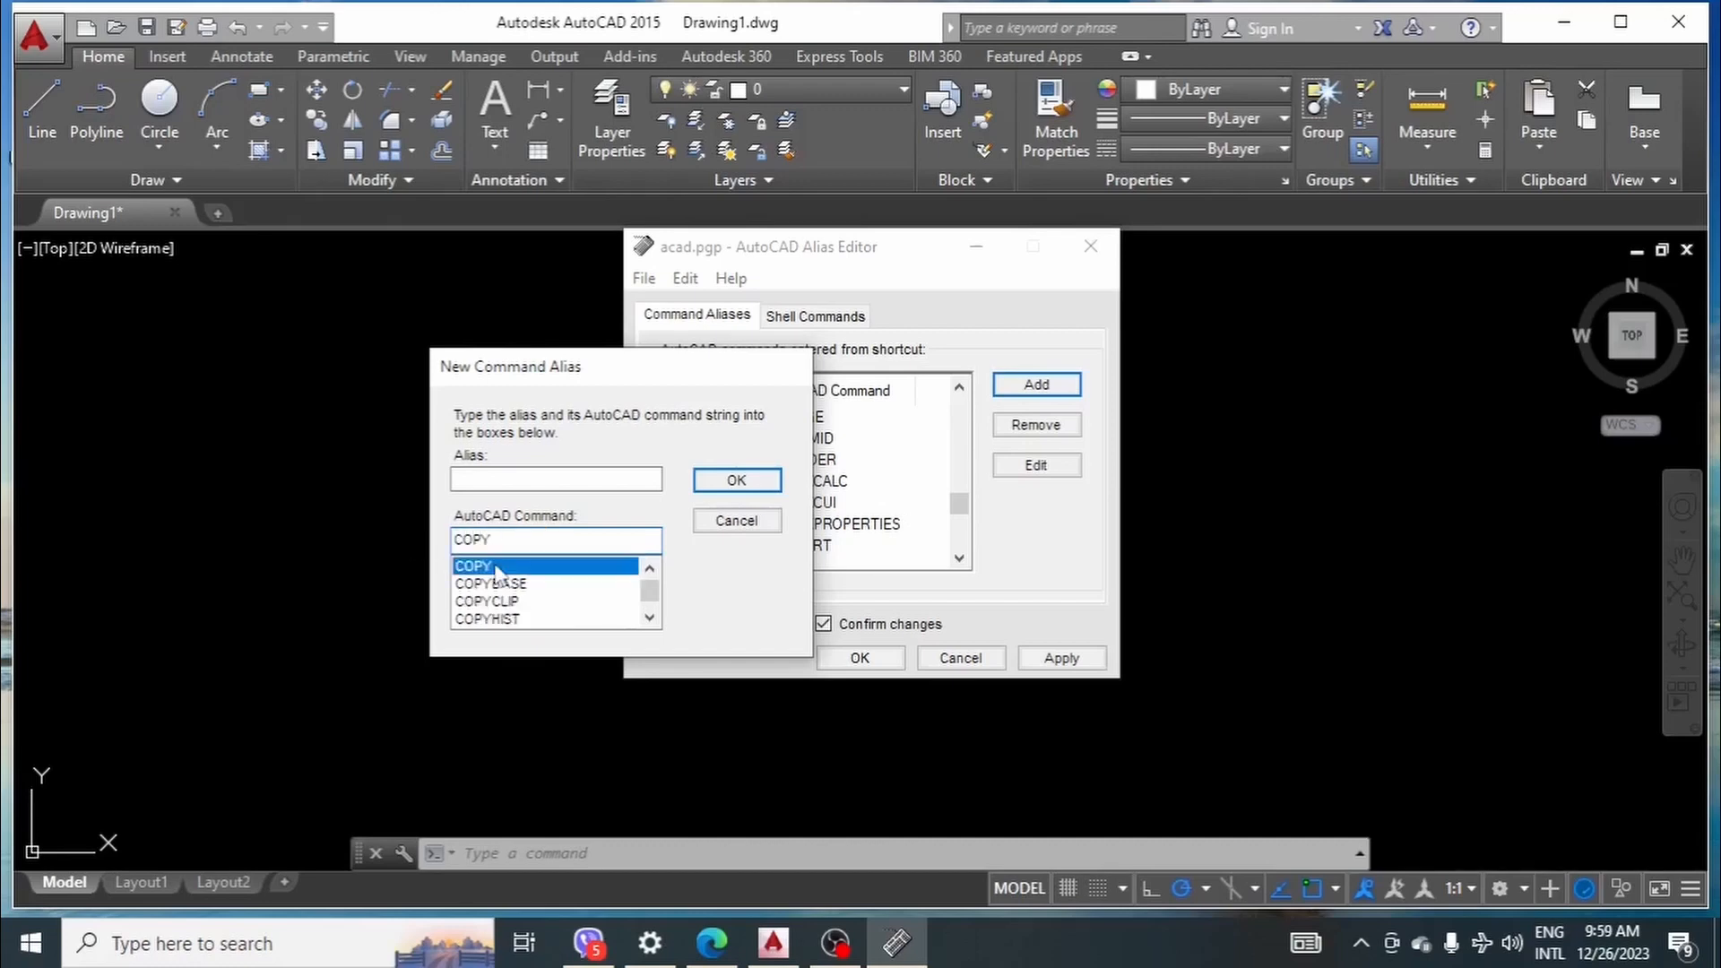
click(496, 478)
text(CC)
click(751, 484)
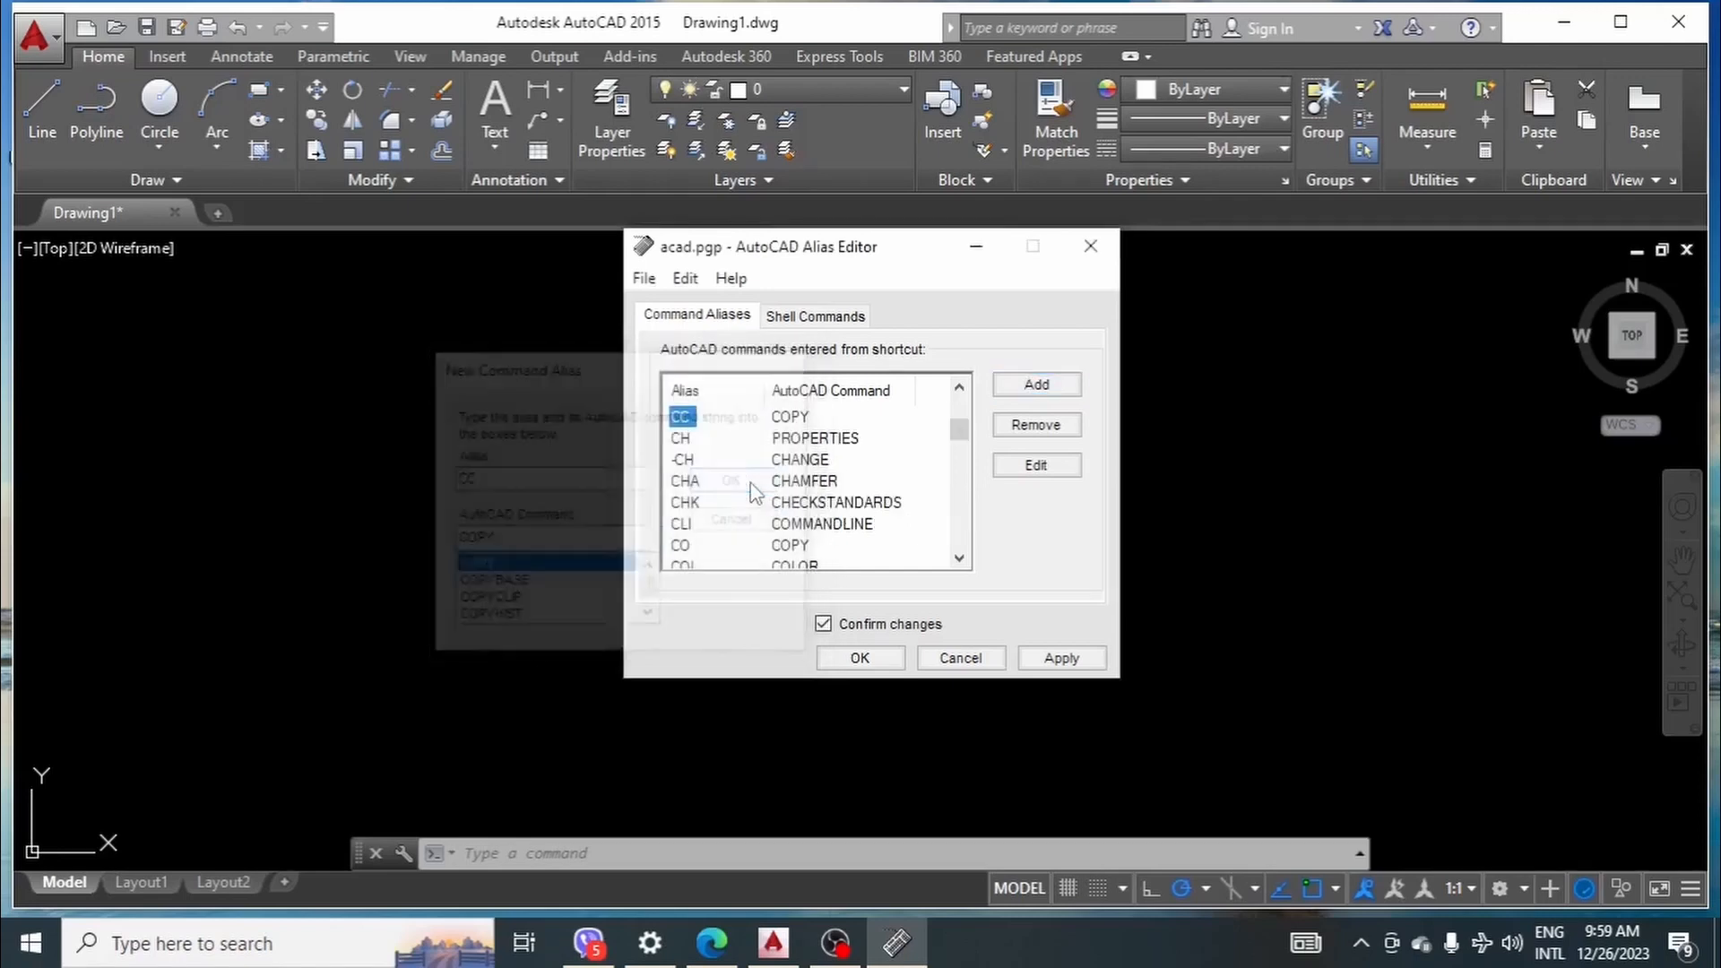
- Add a new command alias WW for the MOVE command
click(1037, 384)
double_click(527, 538)
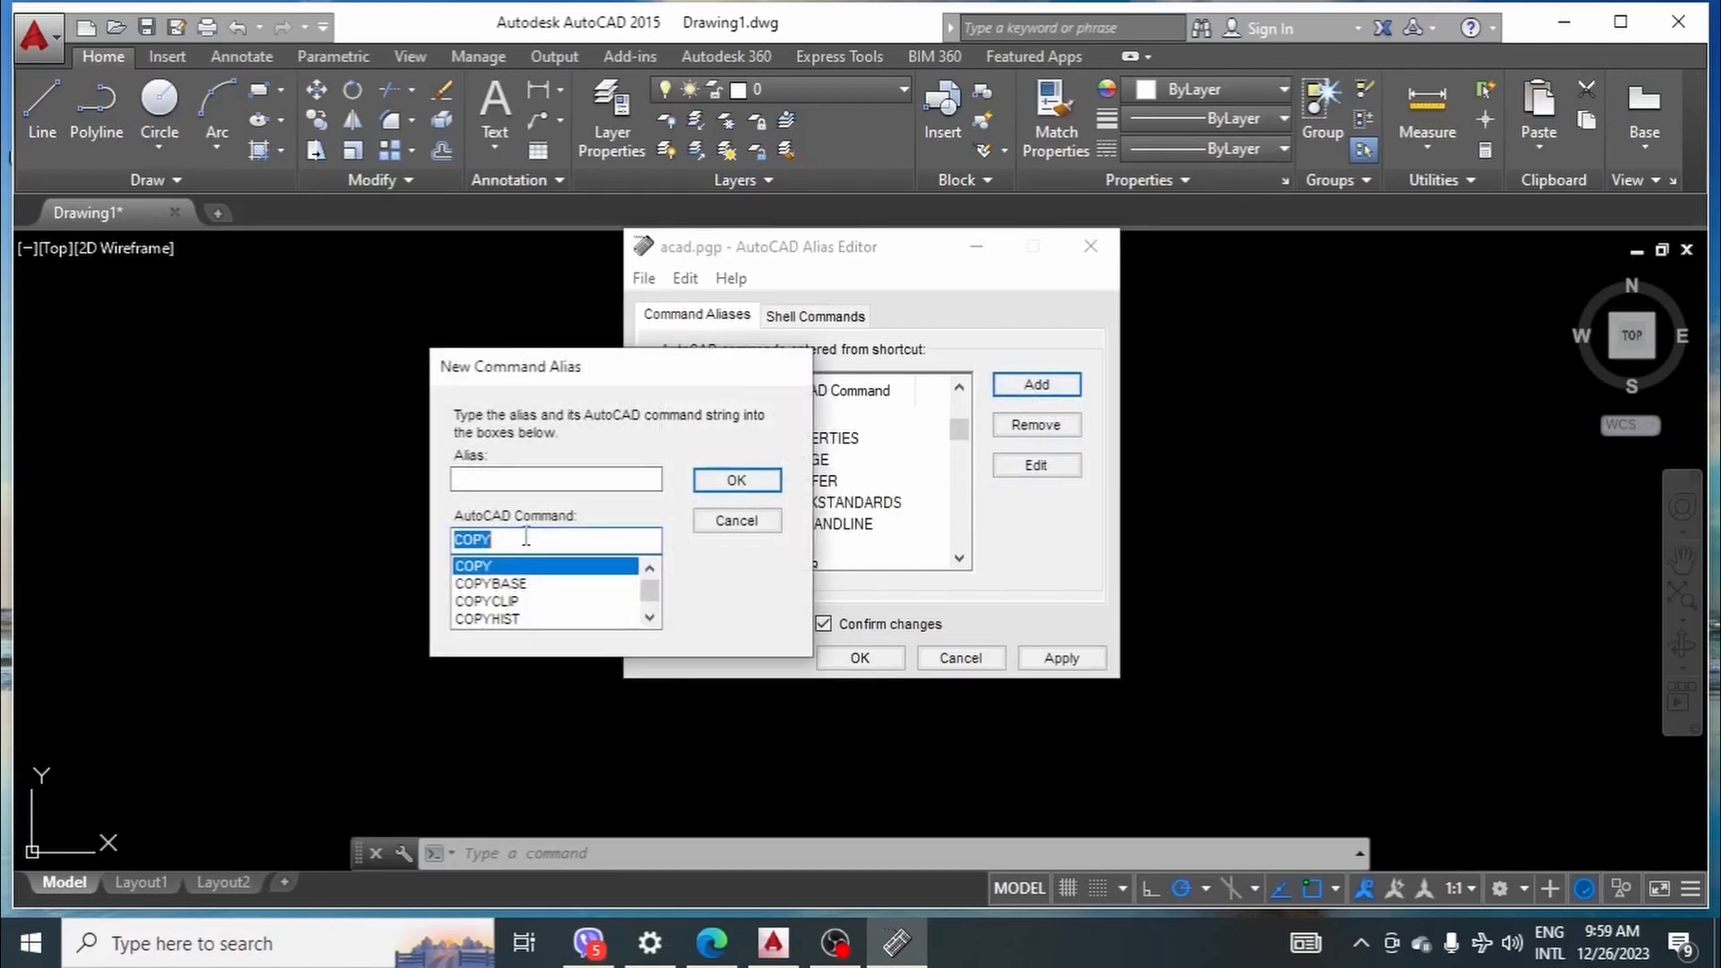
text(MOVE)
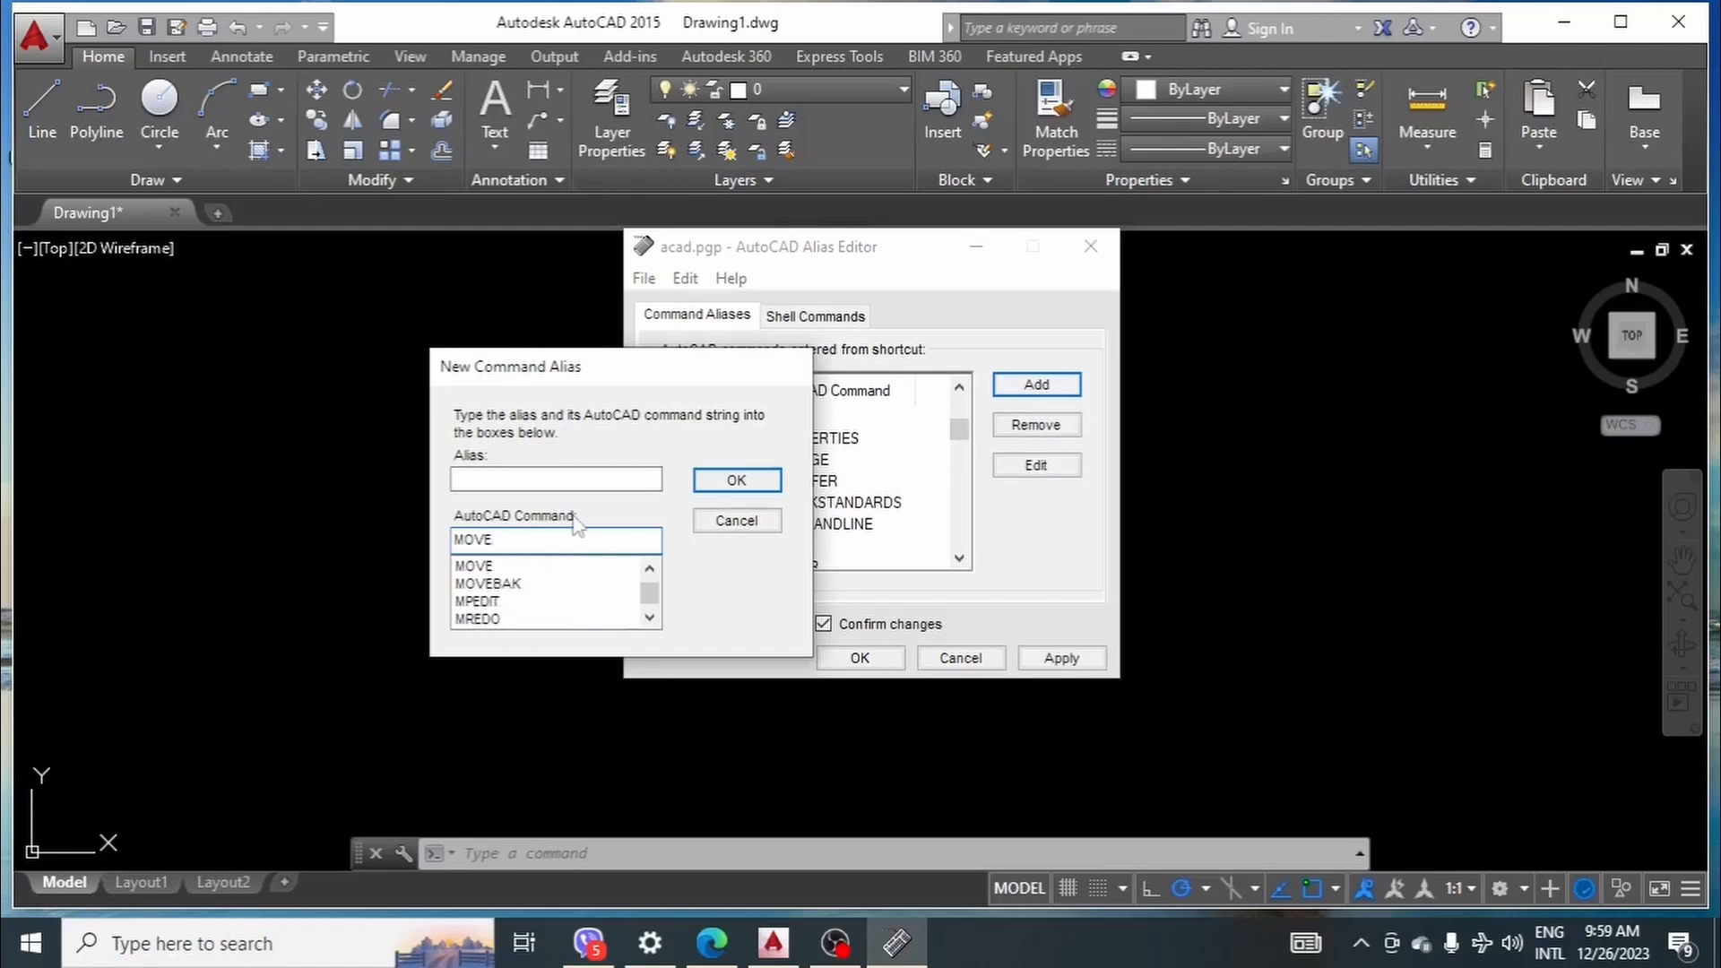
click(498, 565)
click(577, 480)
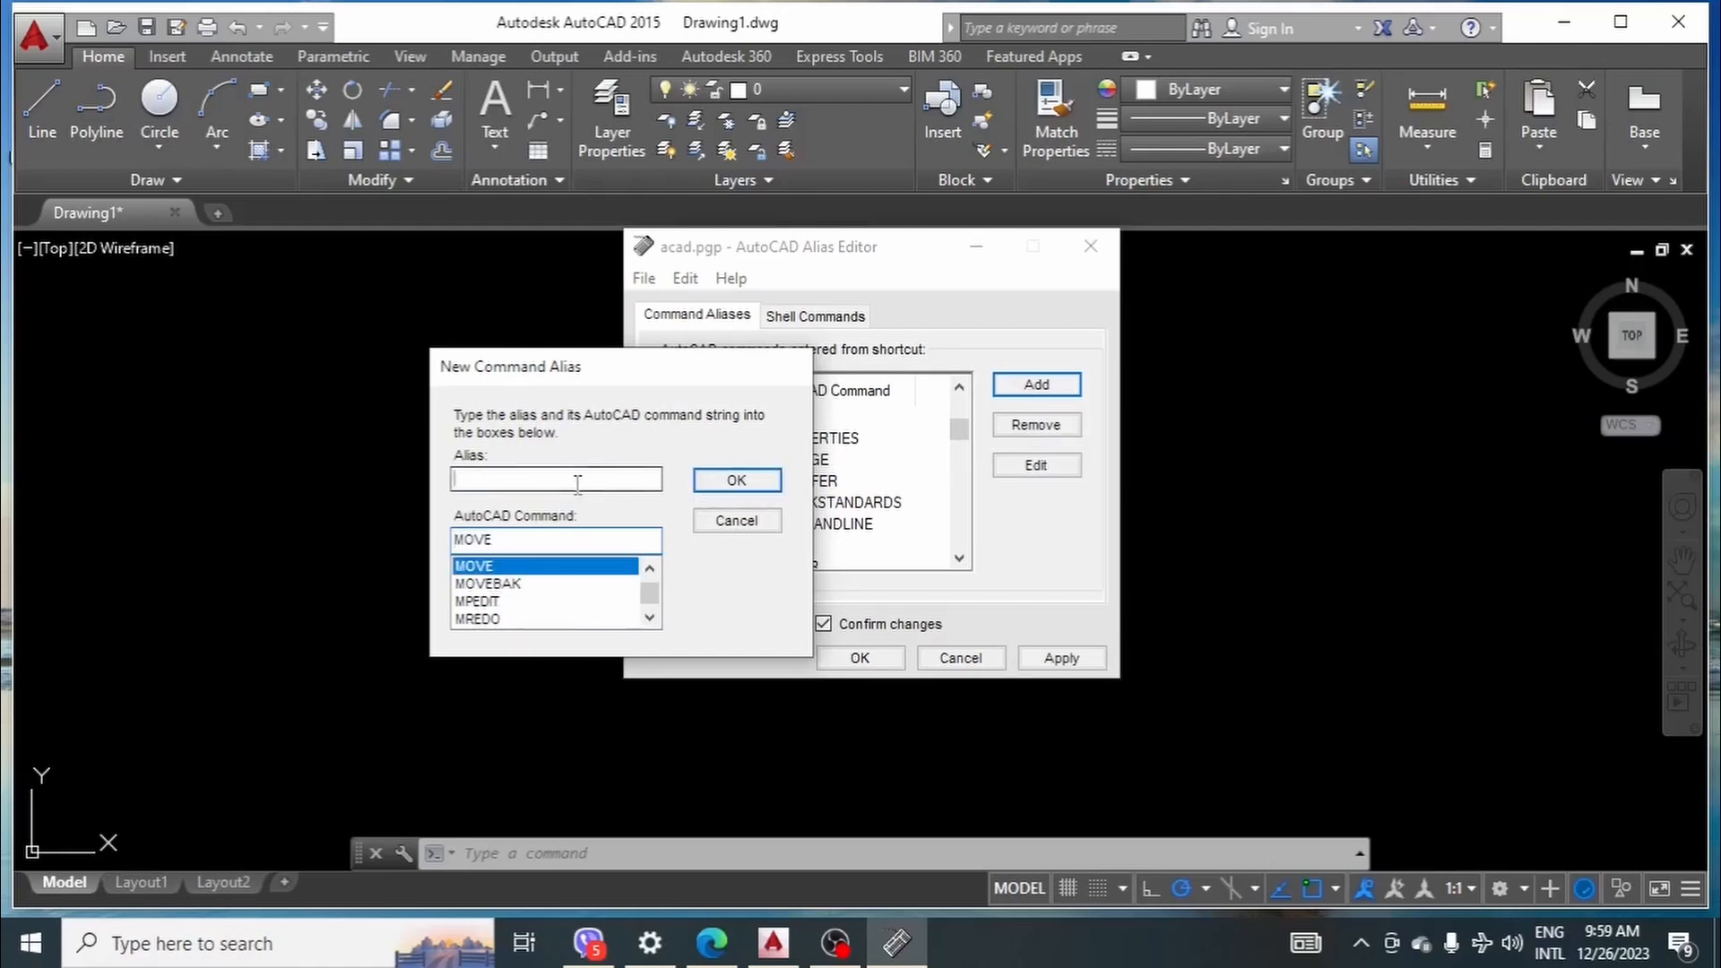
text(WW)
click(736, 479)
- Check the alias notes in the browser and assign alias R to the ROTATE command, redefining its existing use for REDRAW
click(1036, 384)
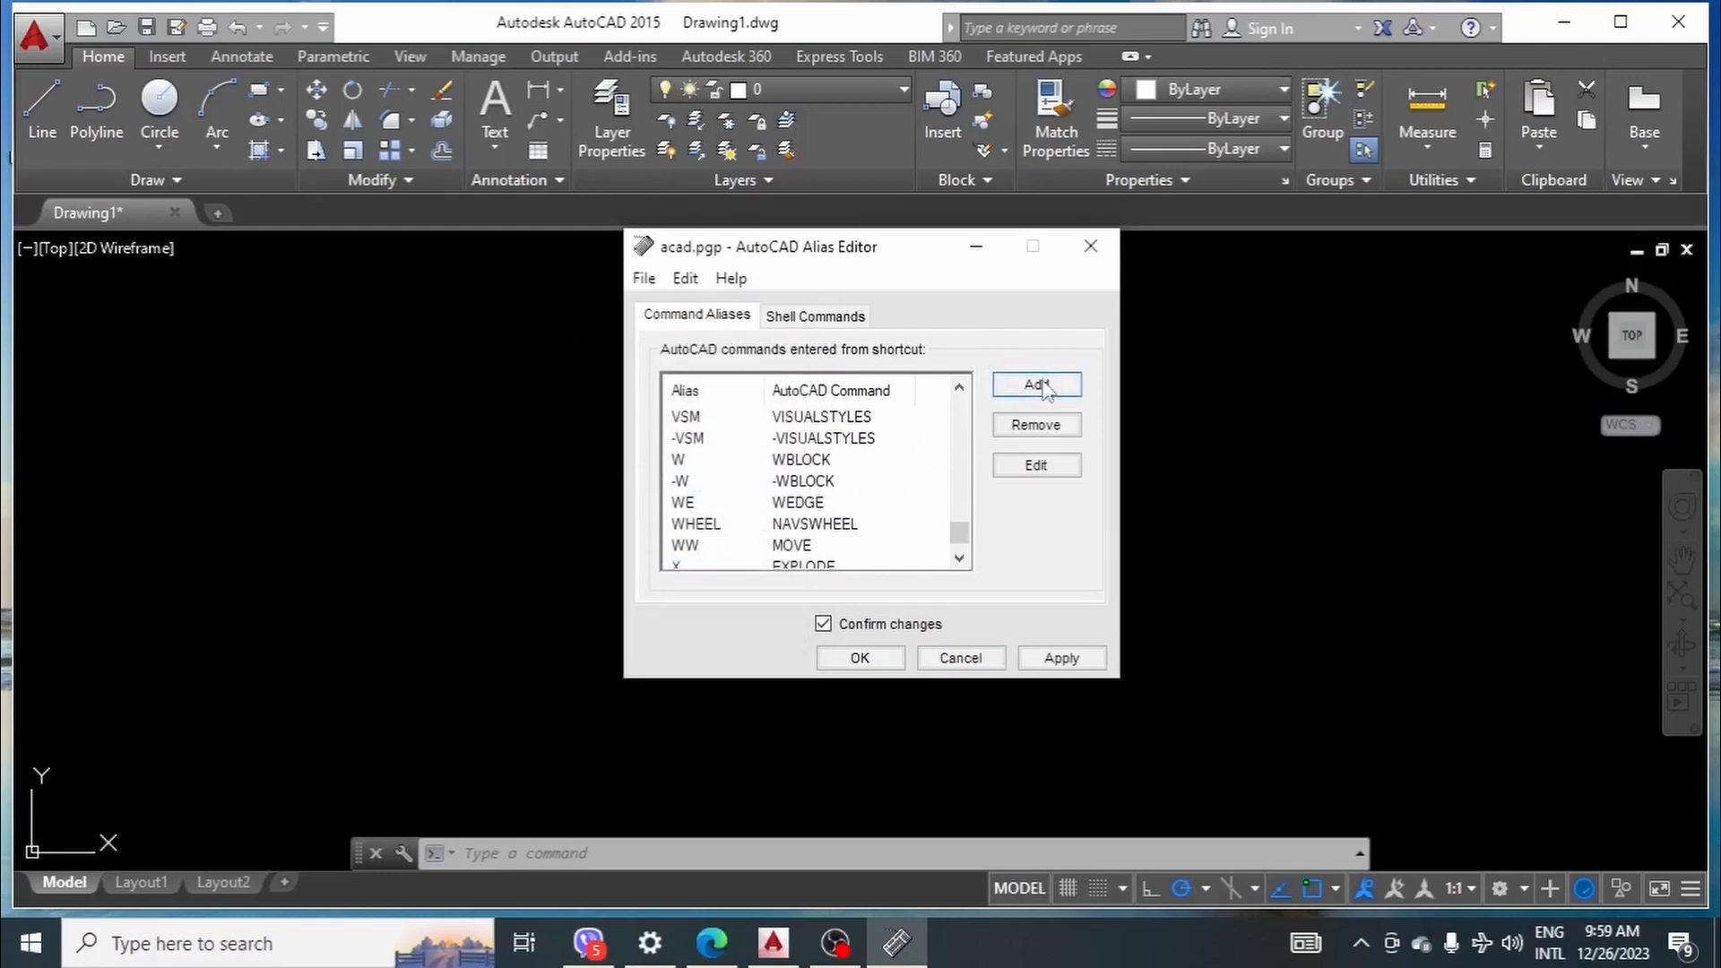
double_click(501, 539)
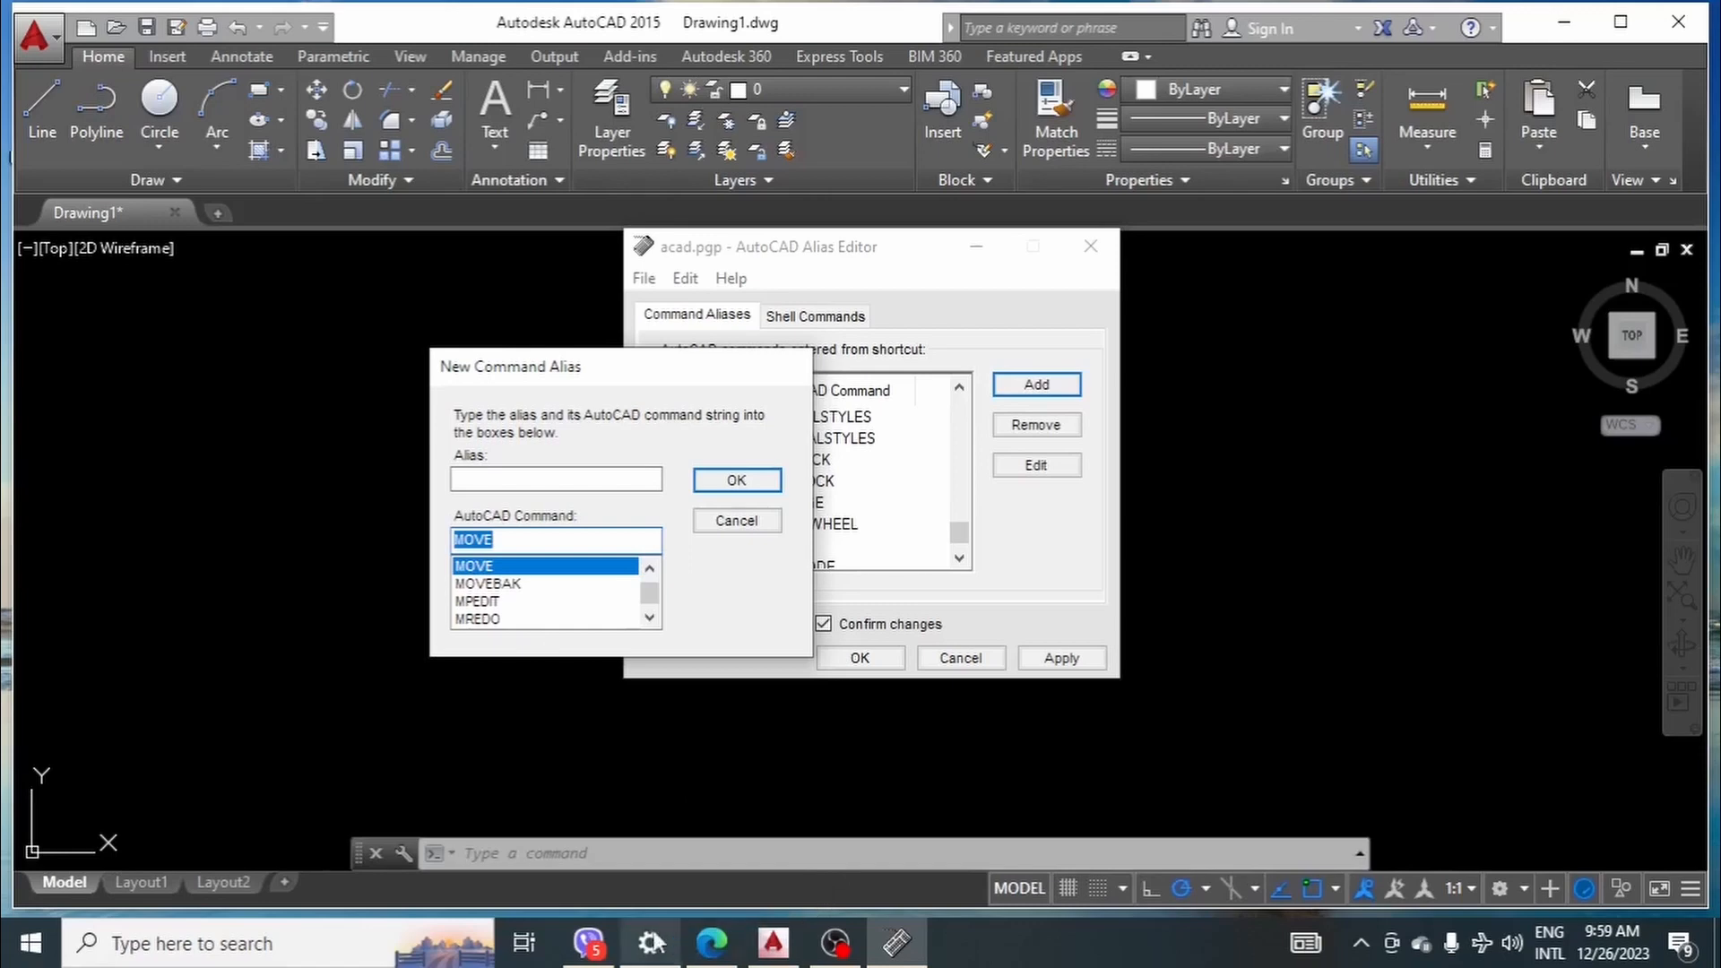
click(712, 941)
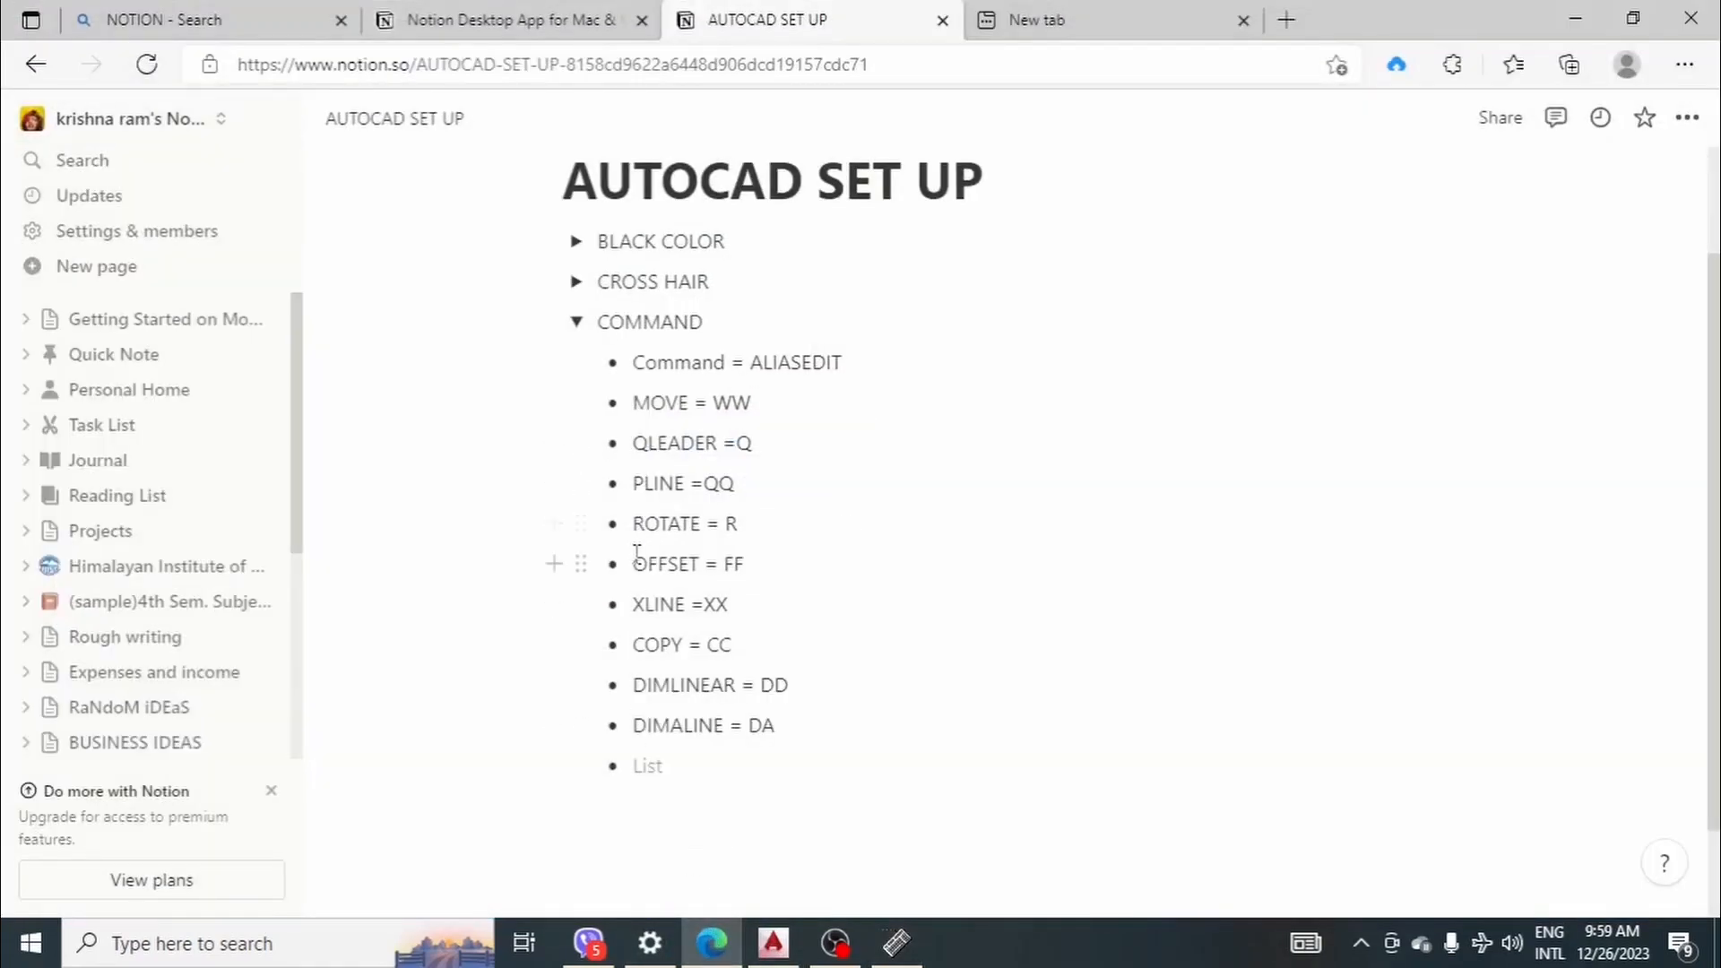
click(1570, 9)
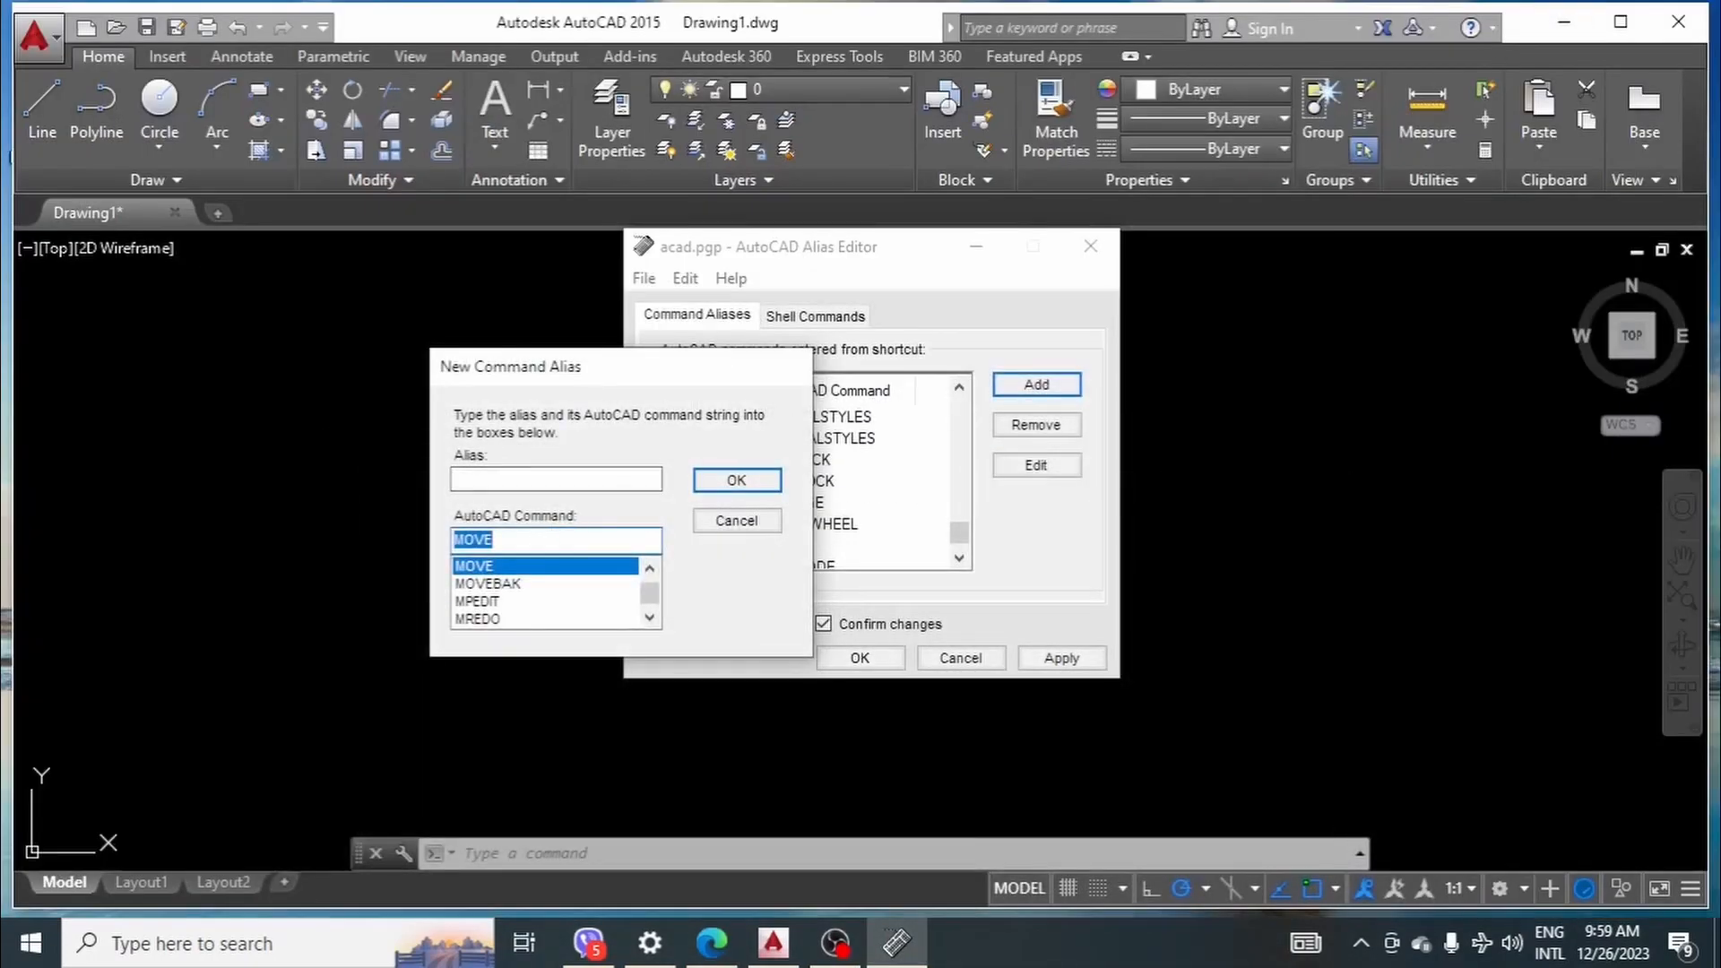
text(ROT)
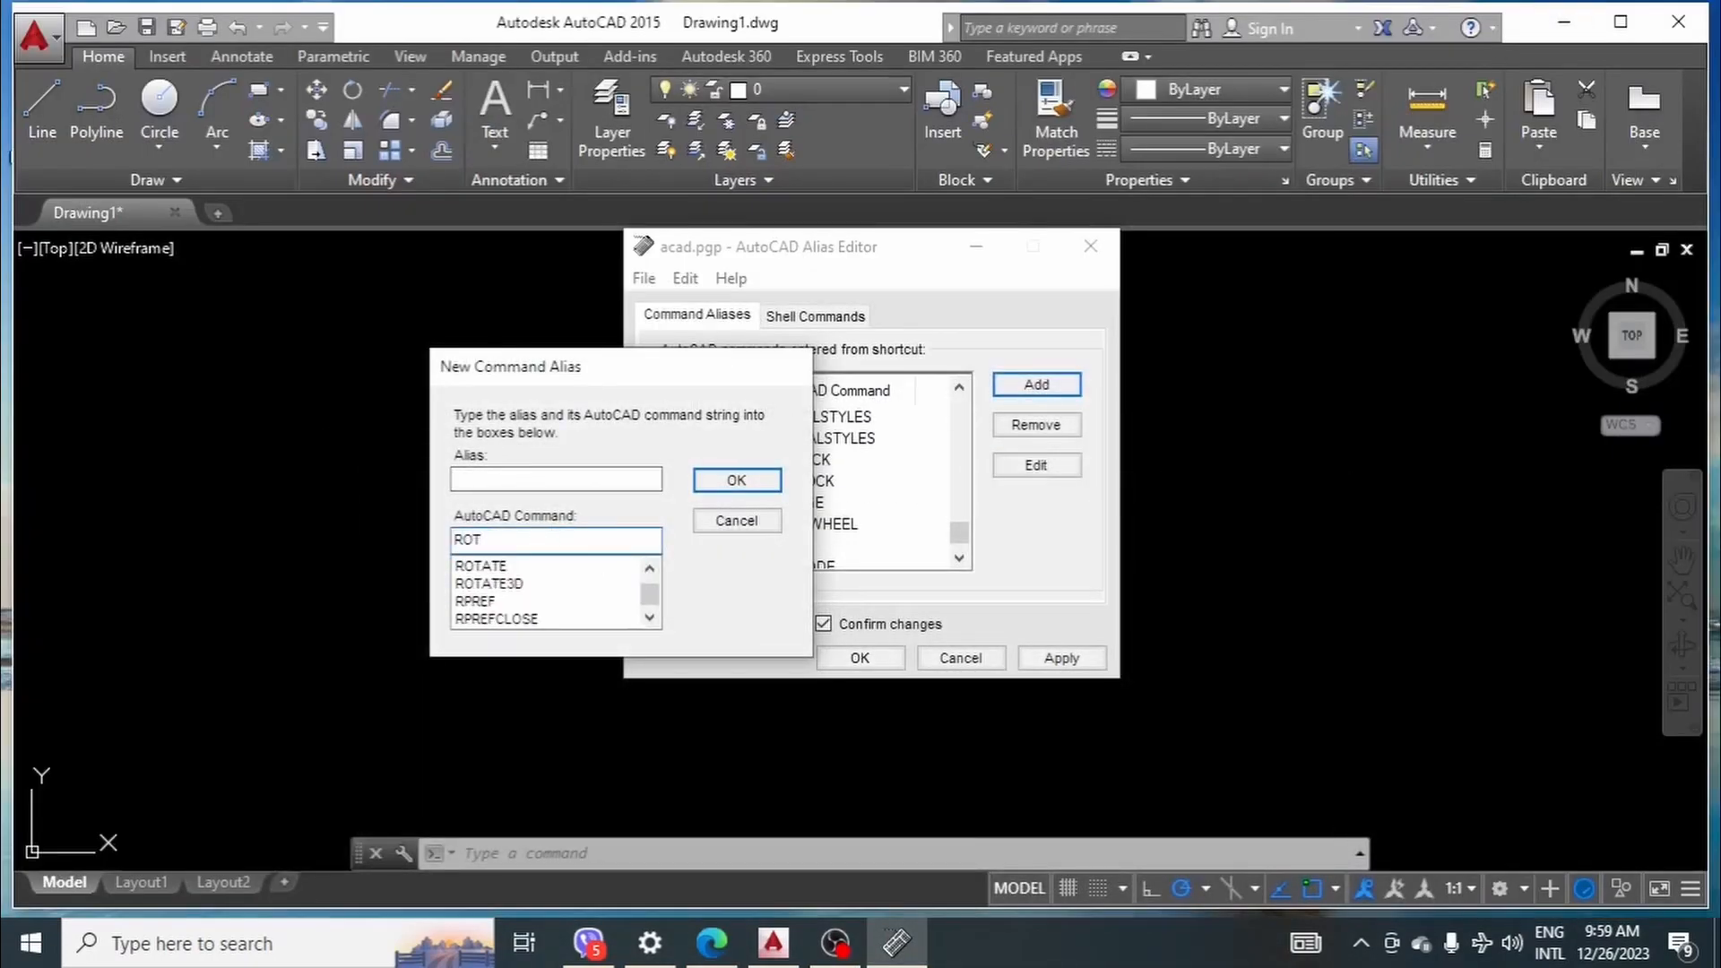
click(548, 567)
click(538, 478)
text(R)
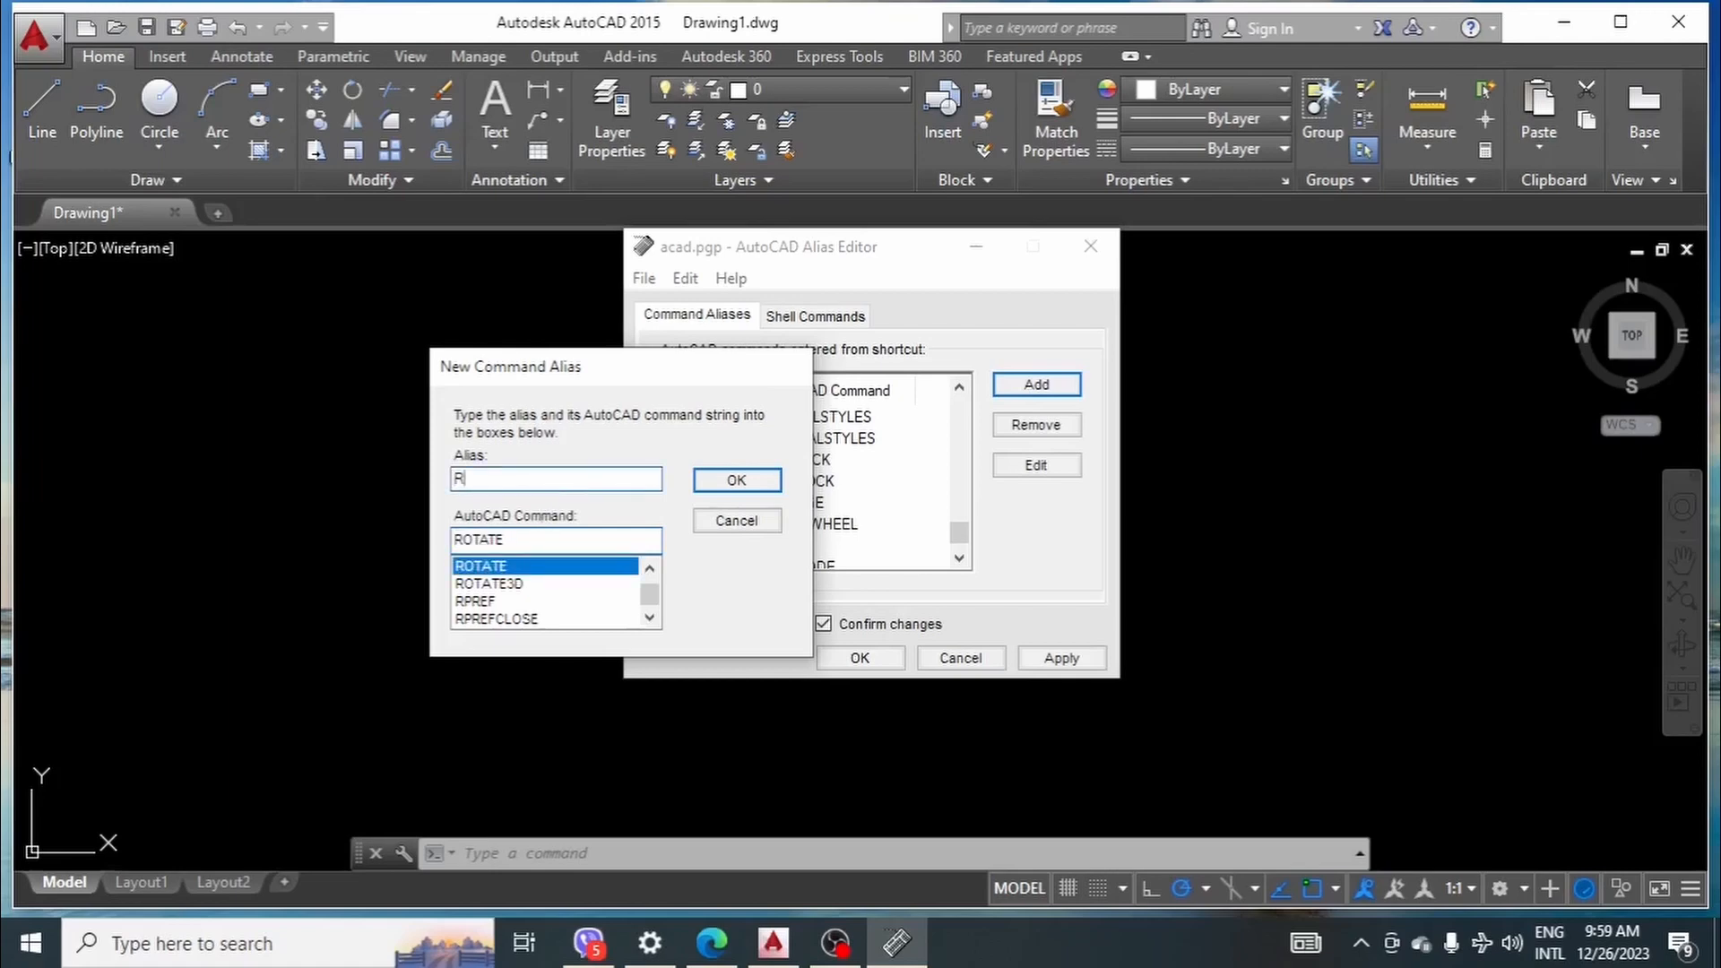
click(735, 482)
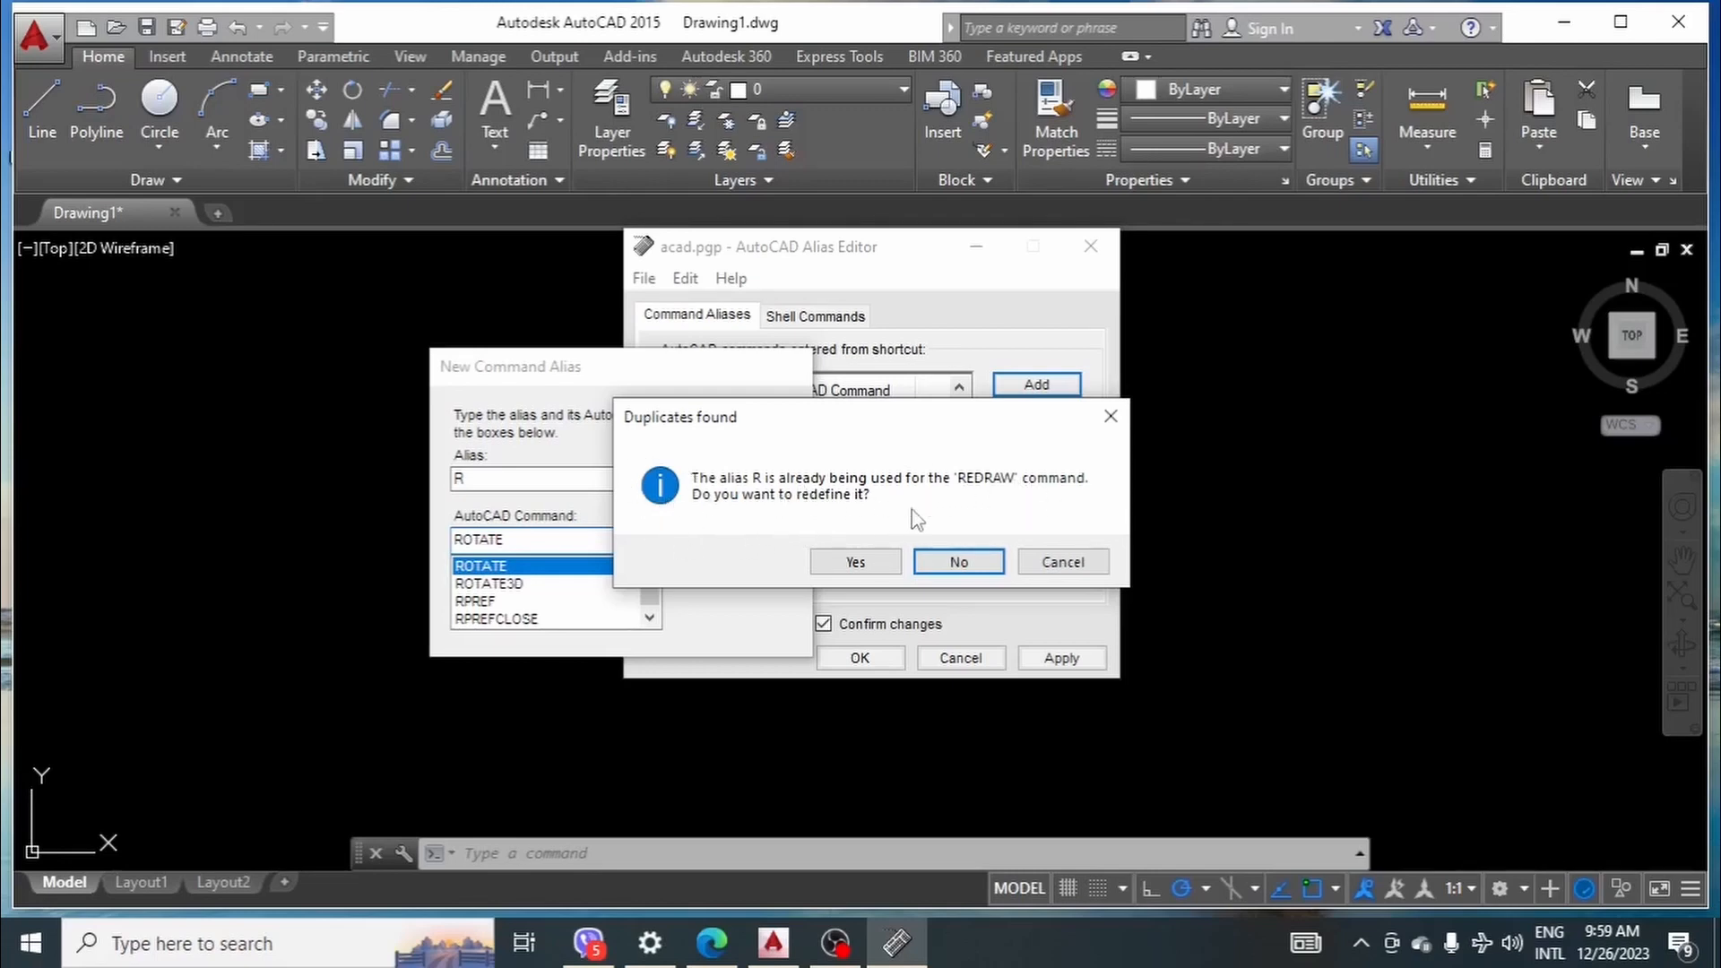
click(847, 562)
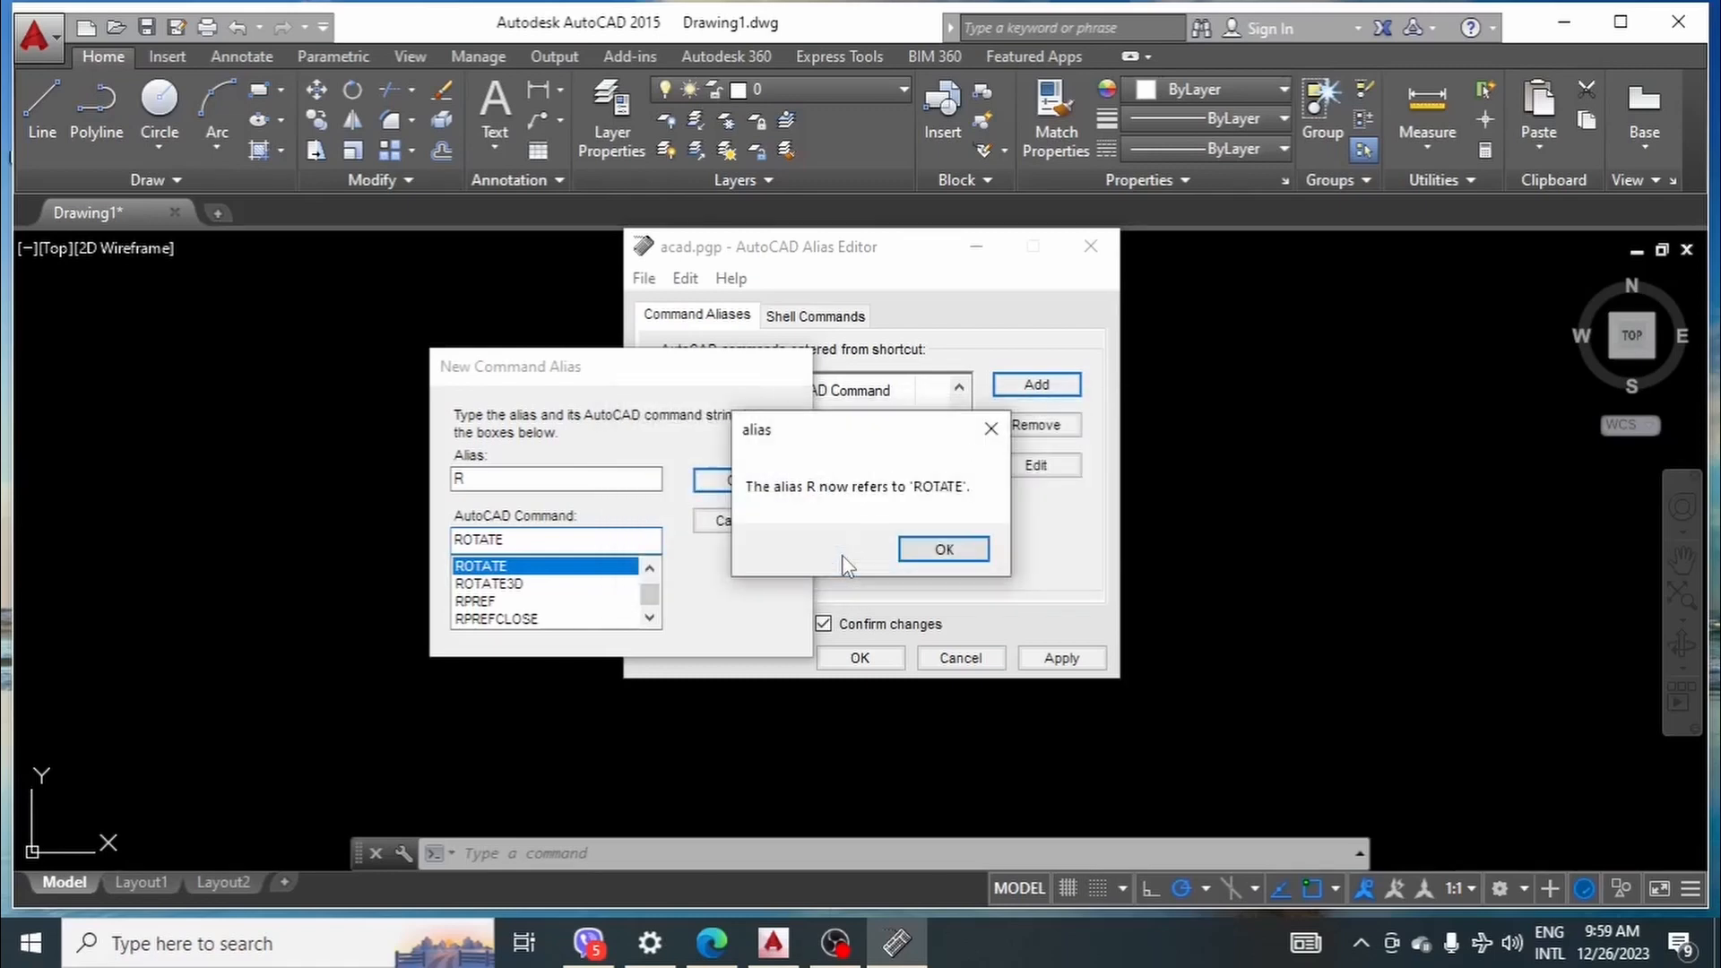
click(933, 550)
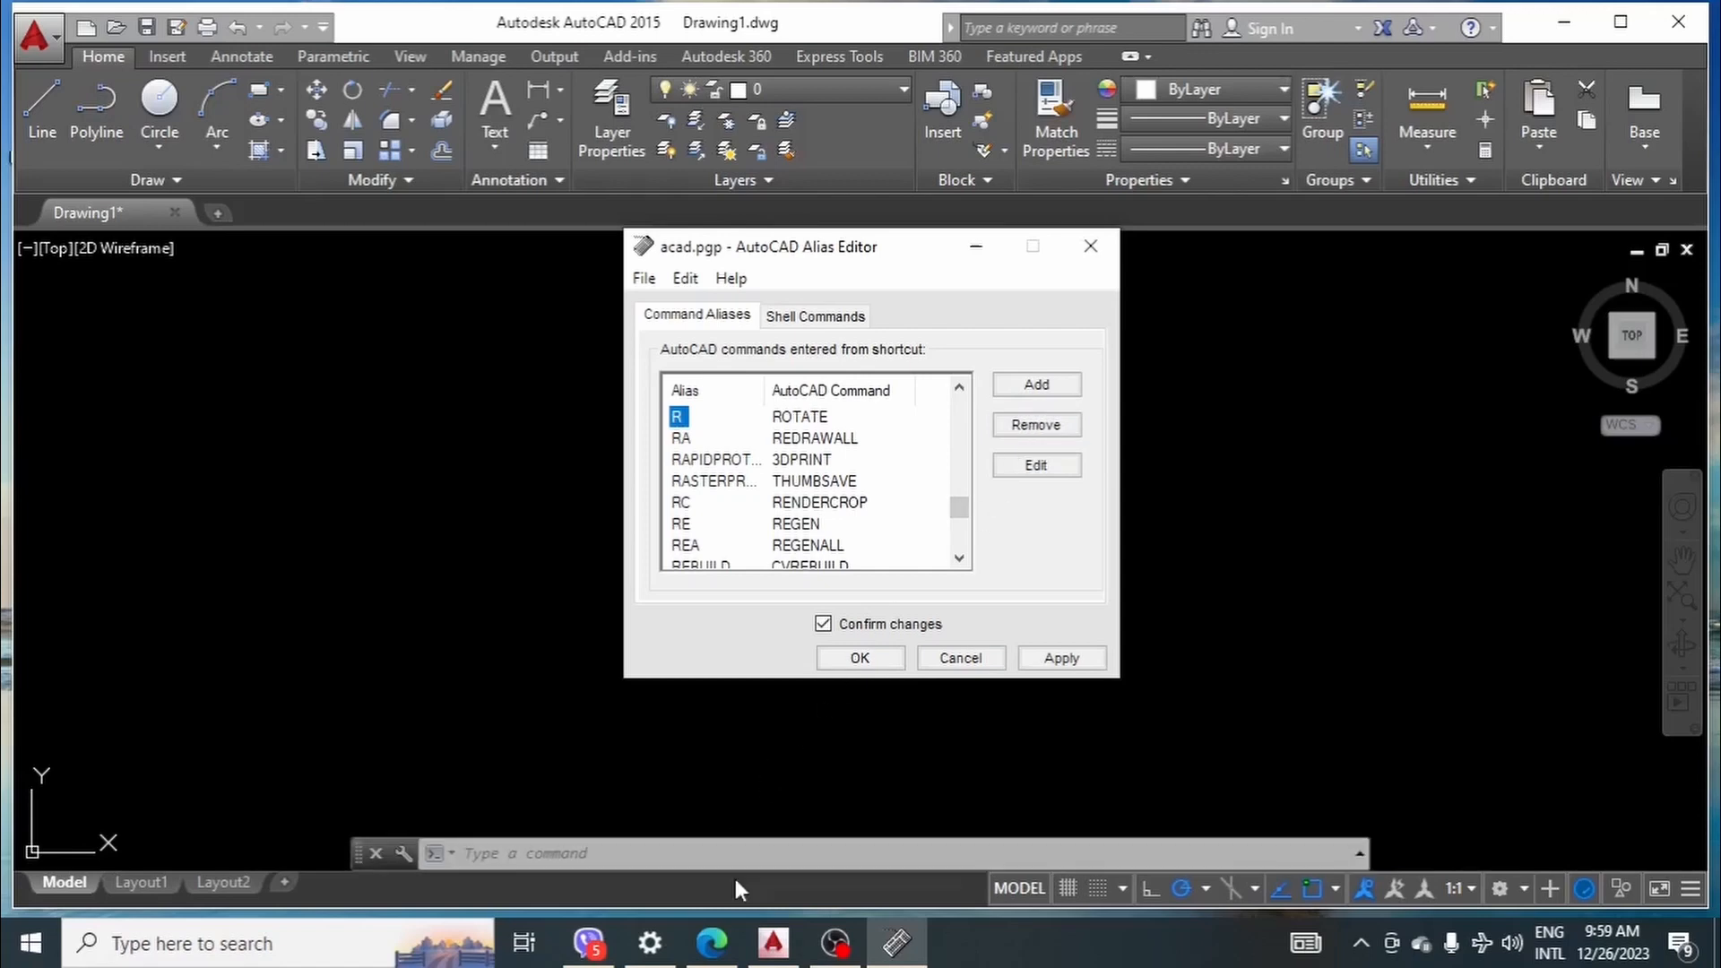
- Check the alias notes in the browser and add a new command alias FF for the OFFSET command
click(715, 948)
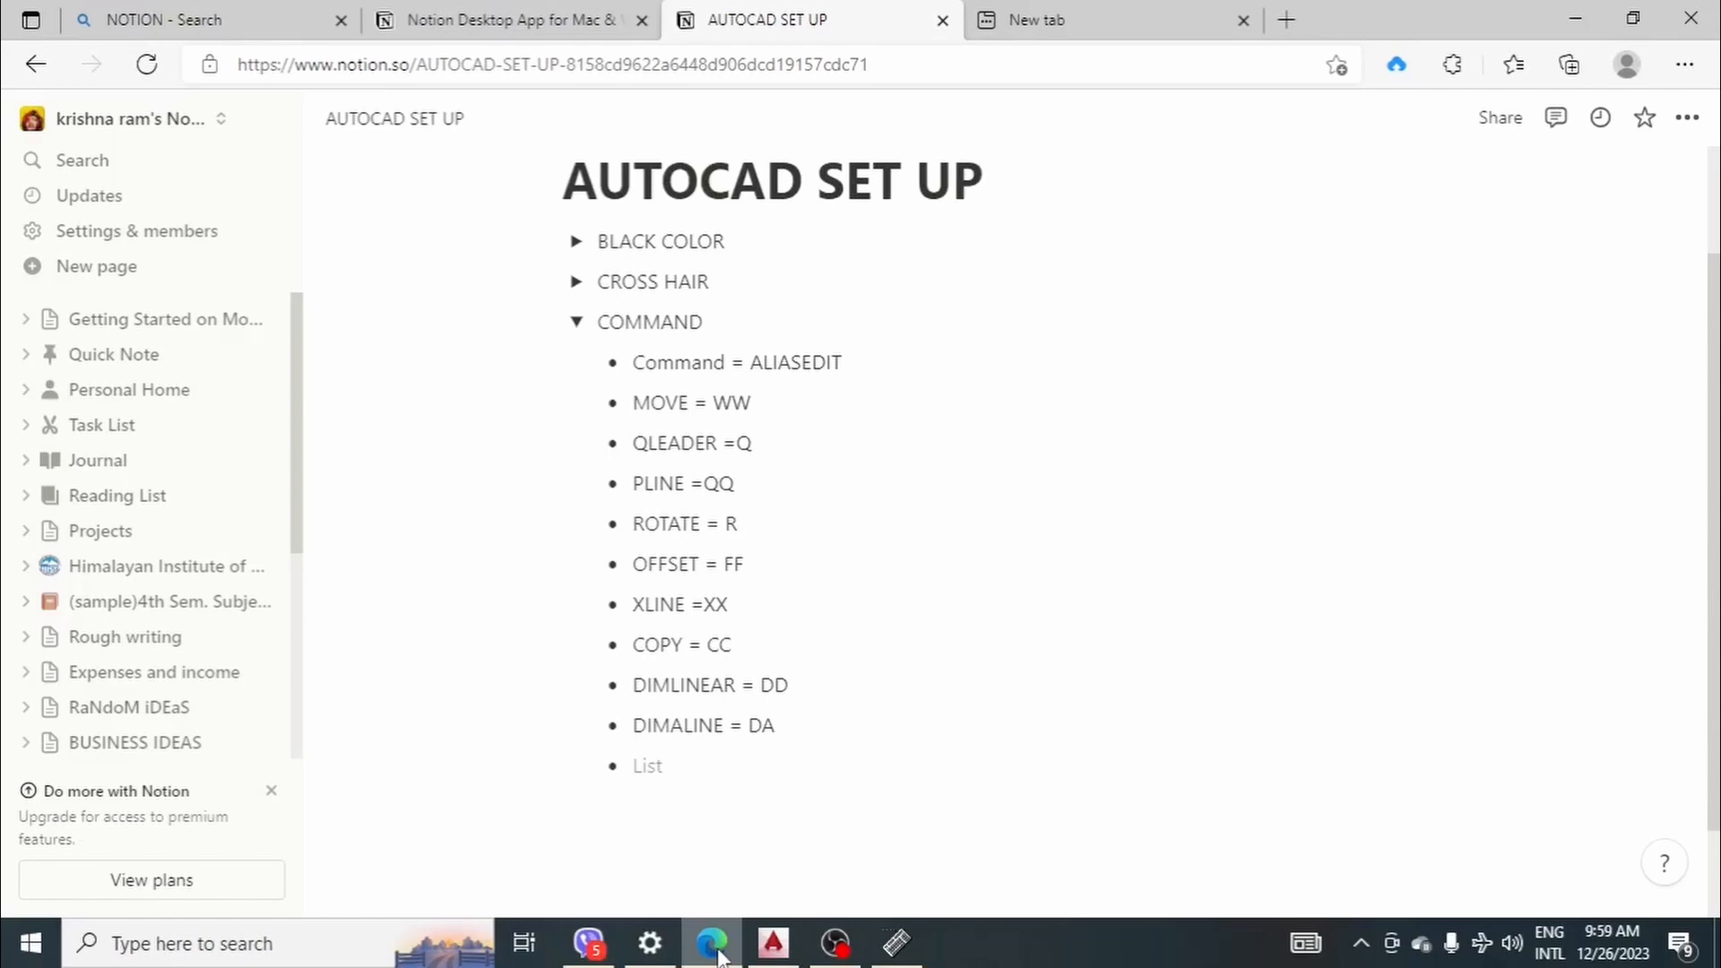
click(716, 950)
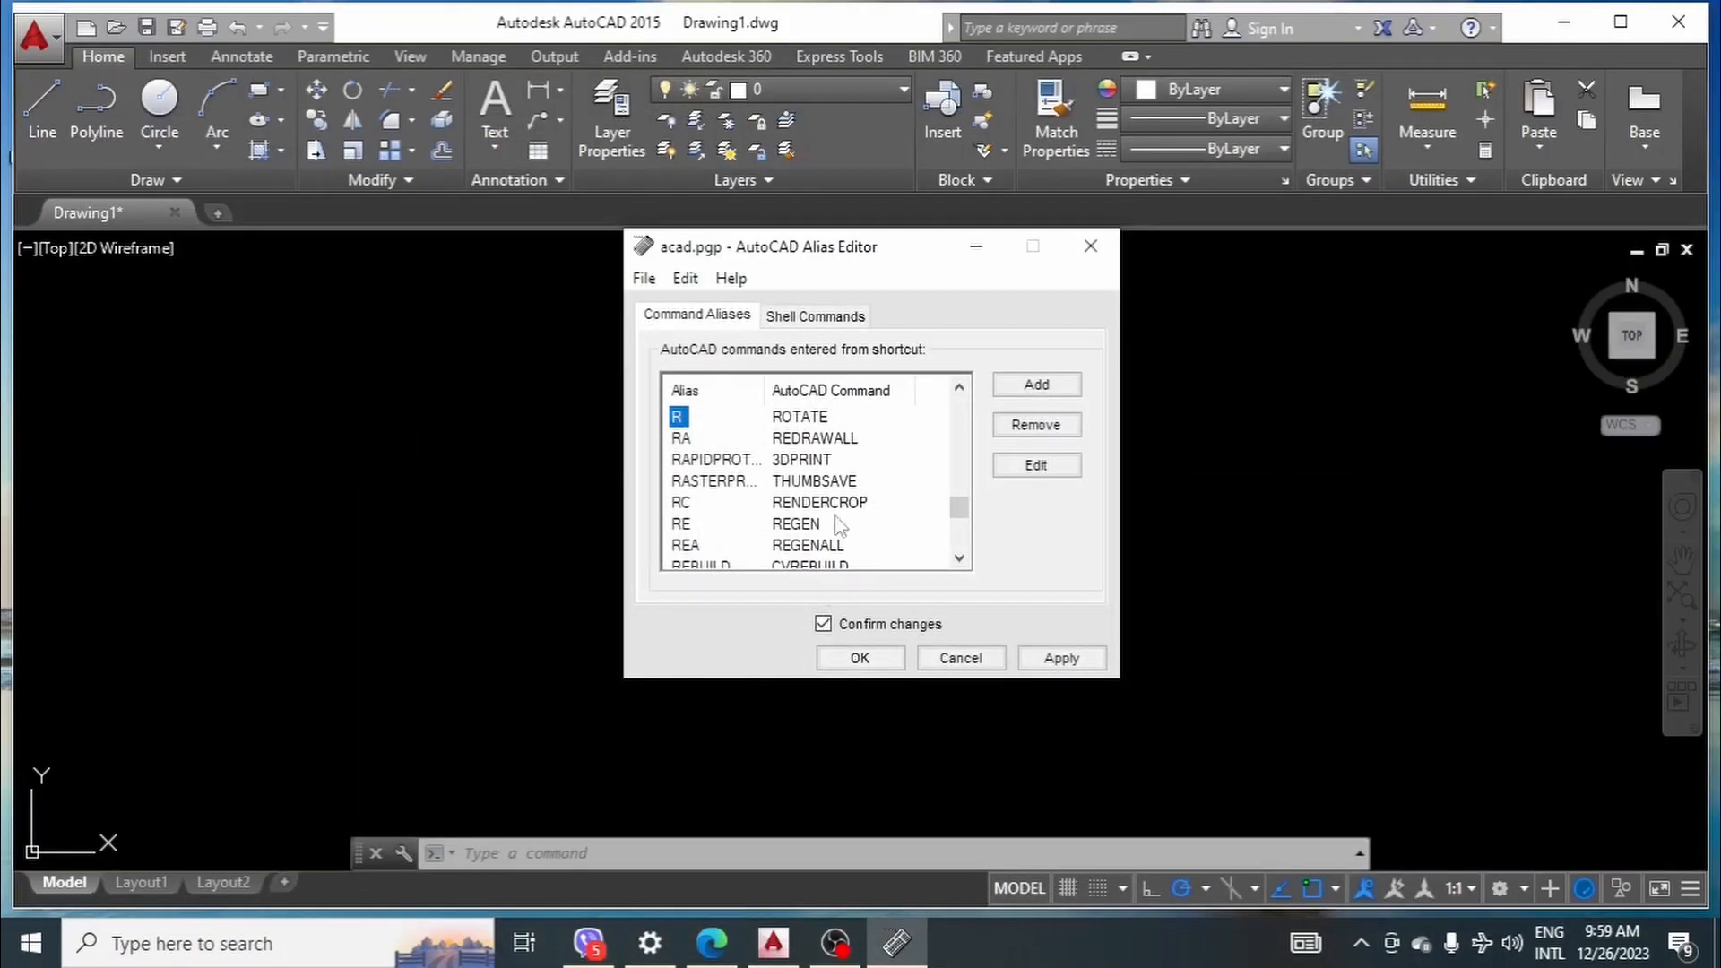
click(1036, 384)
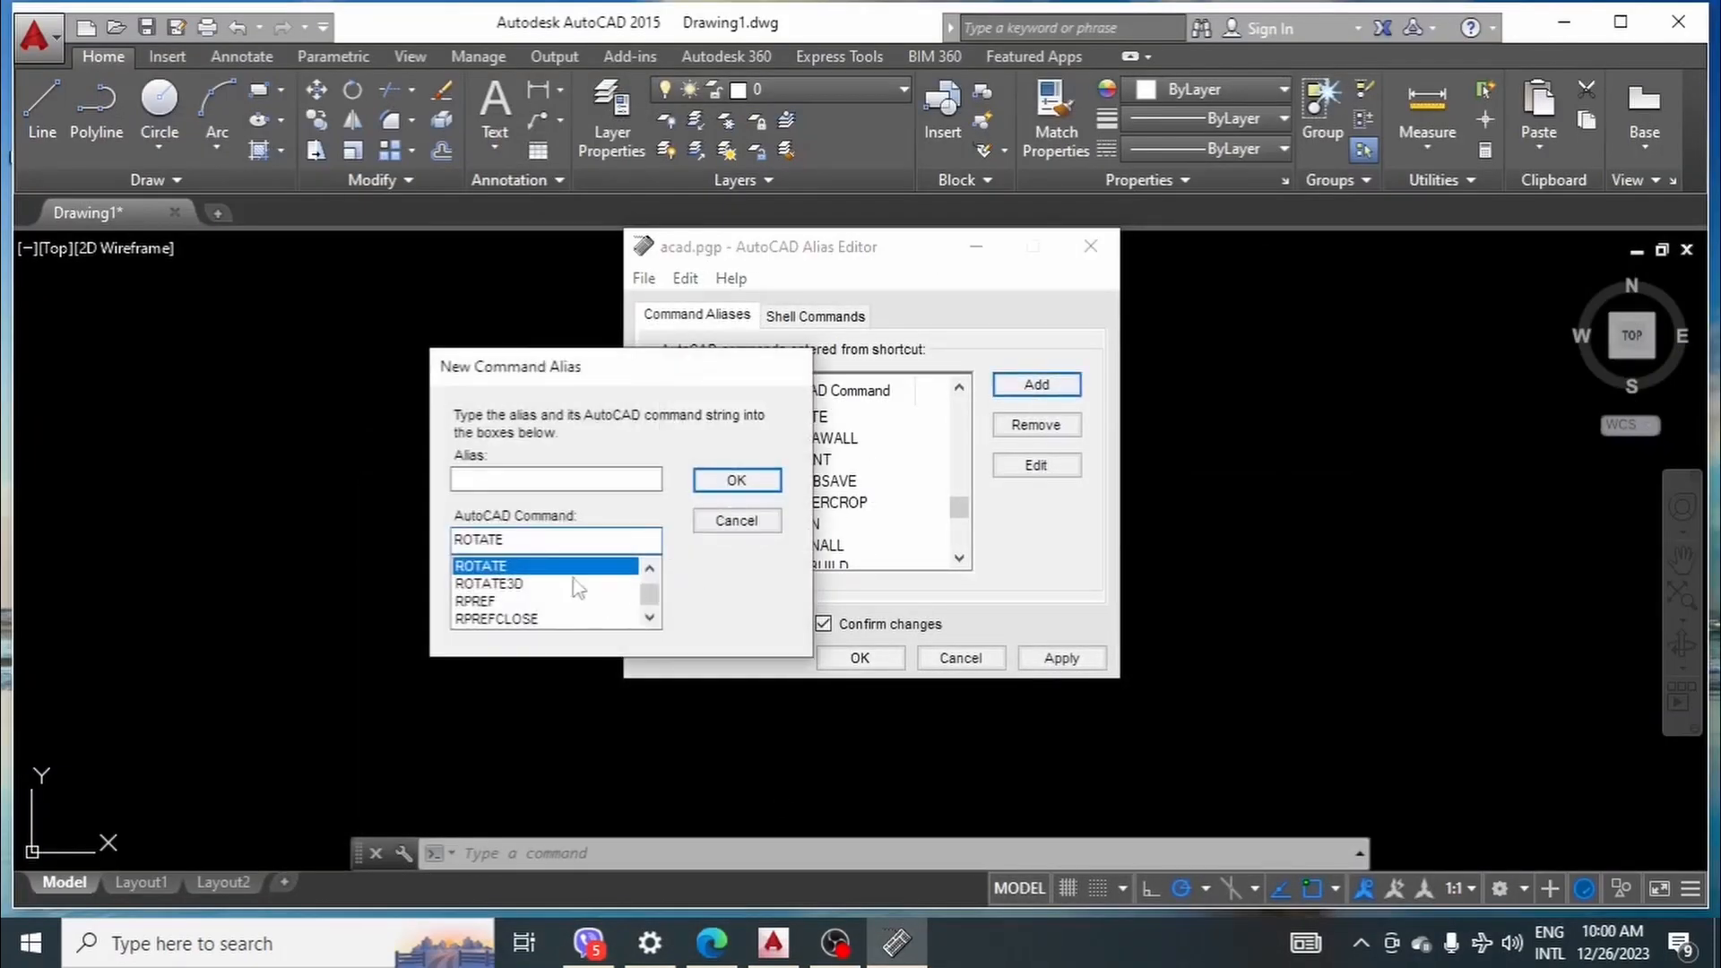
double_click(528, 537)
text(OFF)
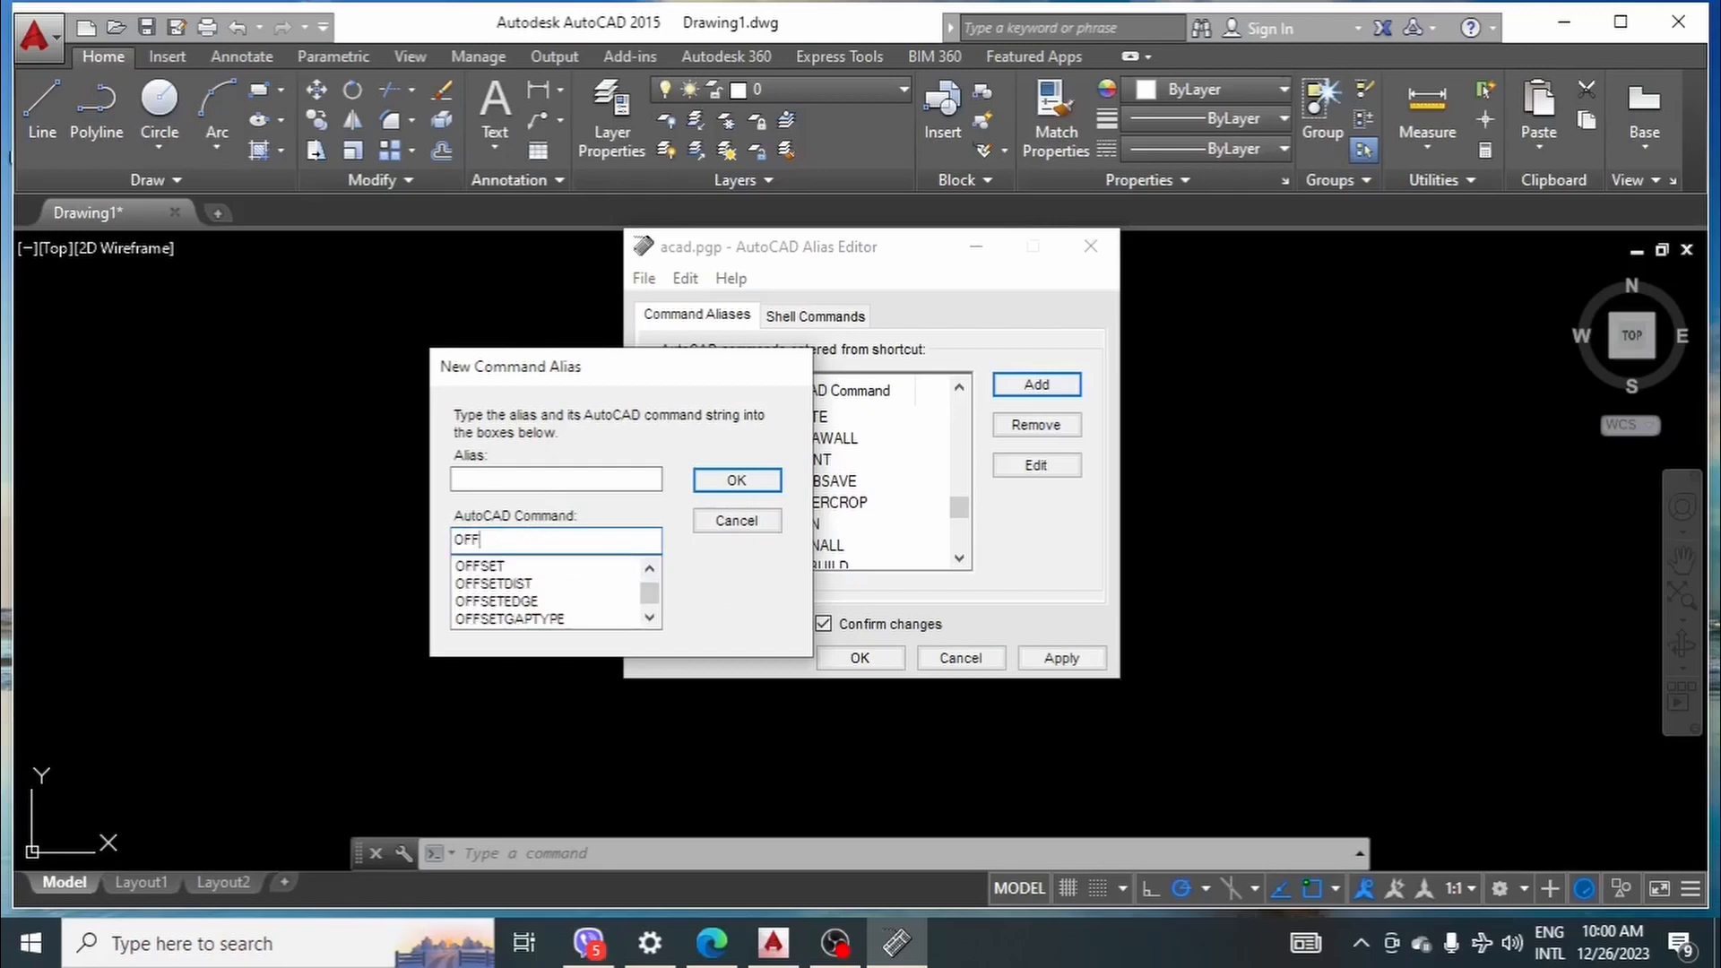
click(496, 566)
click(509, 484)
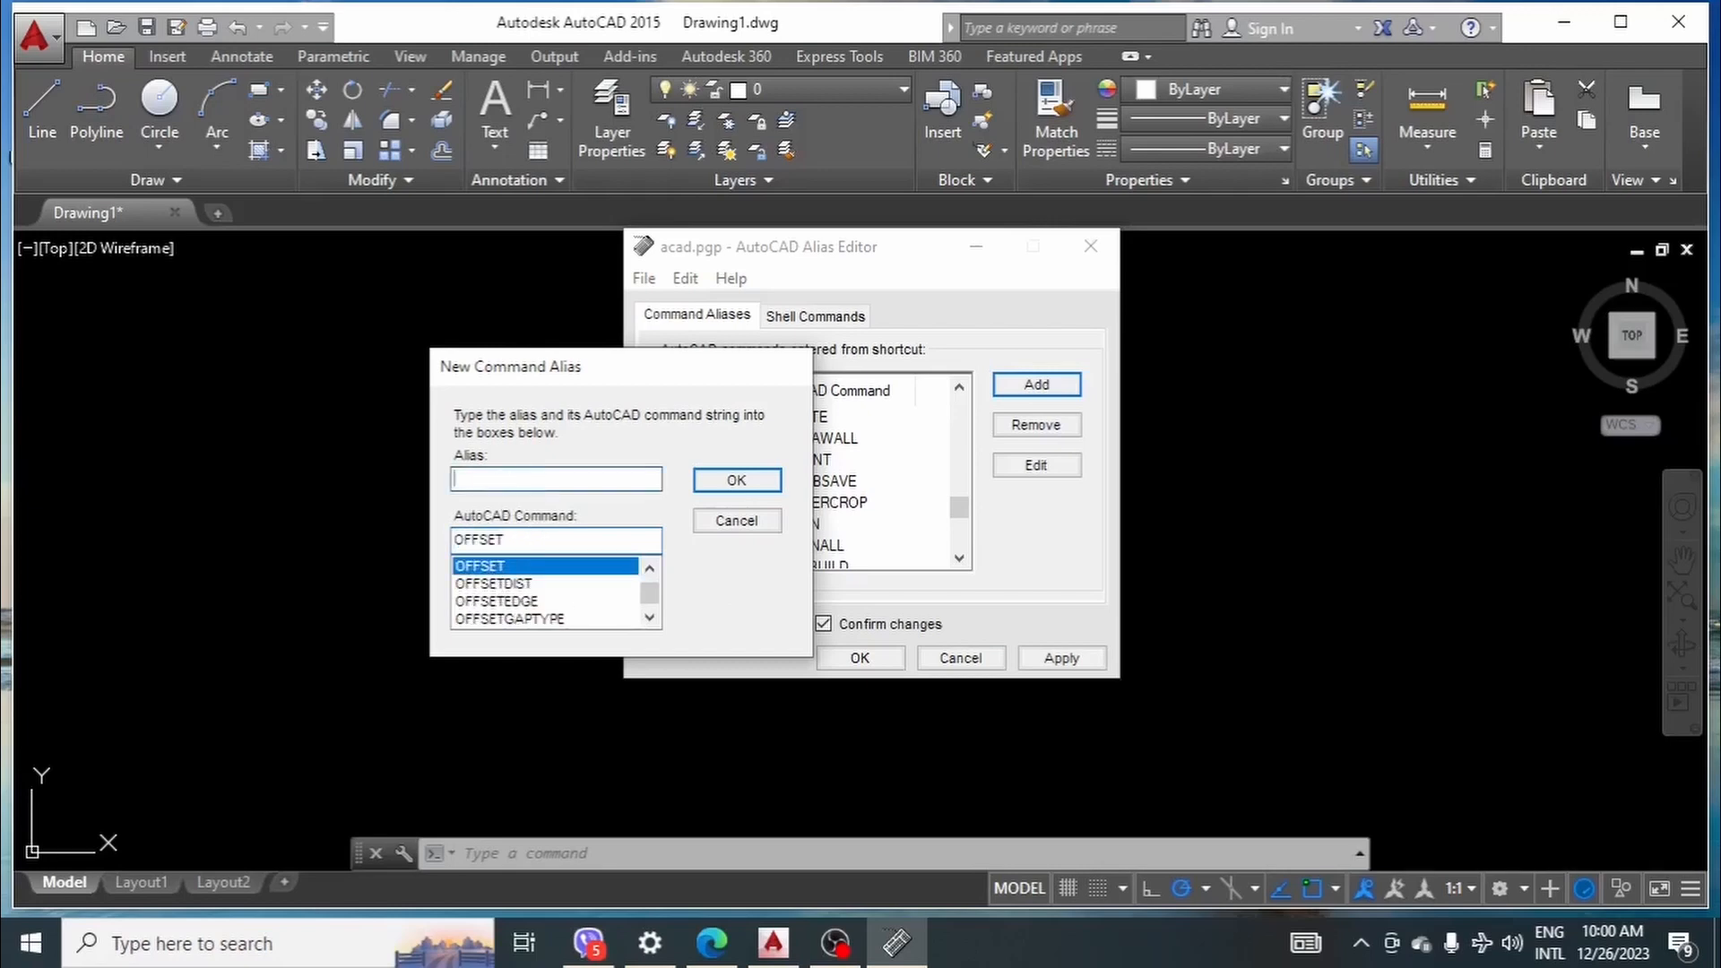
text(FF)
click(721, 482)
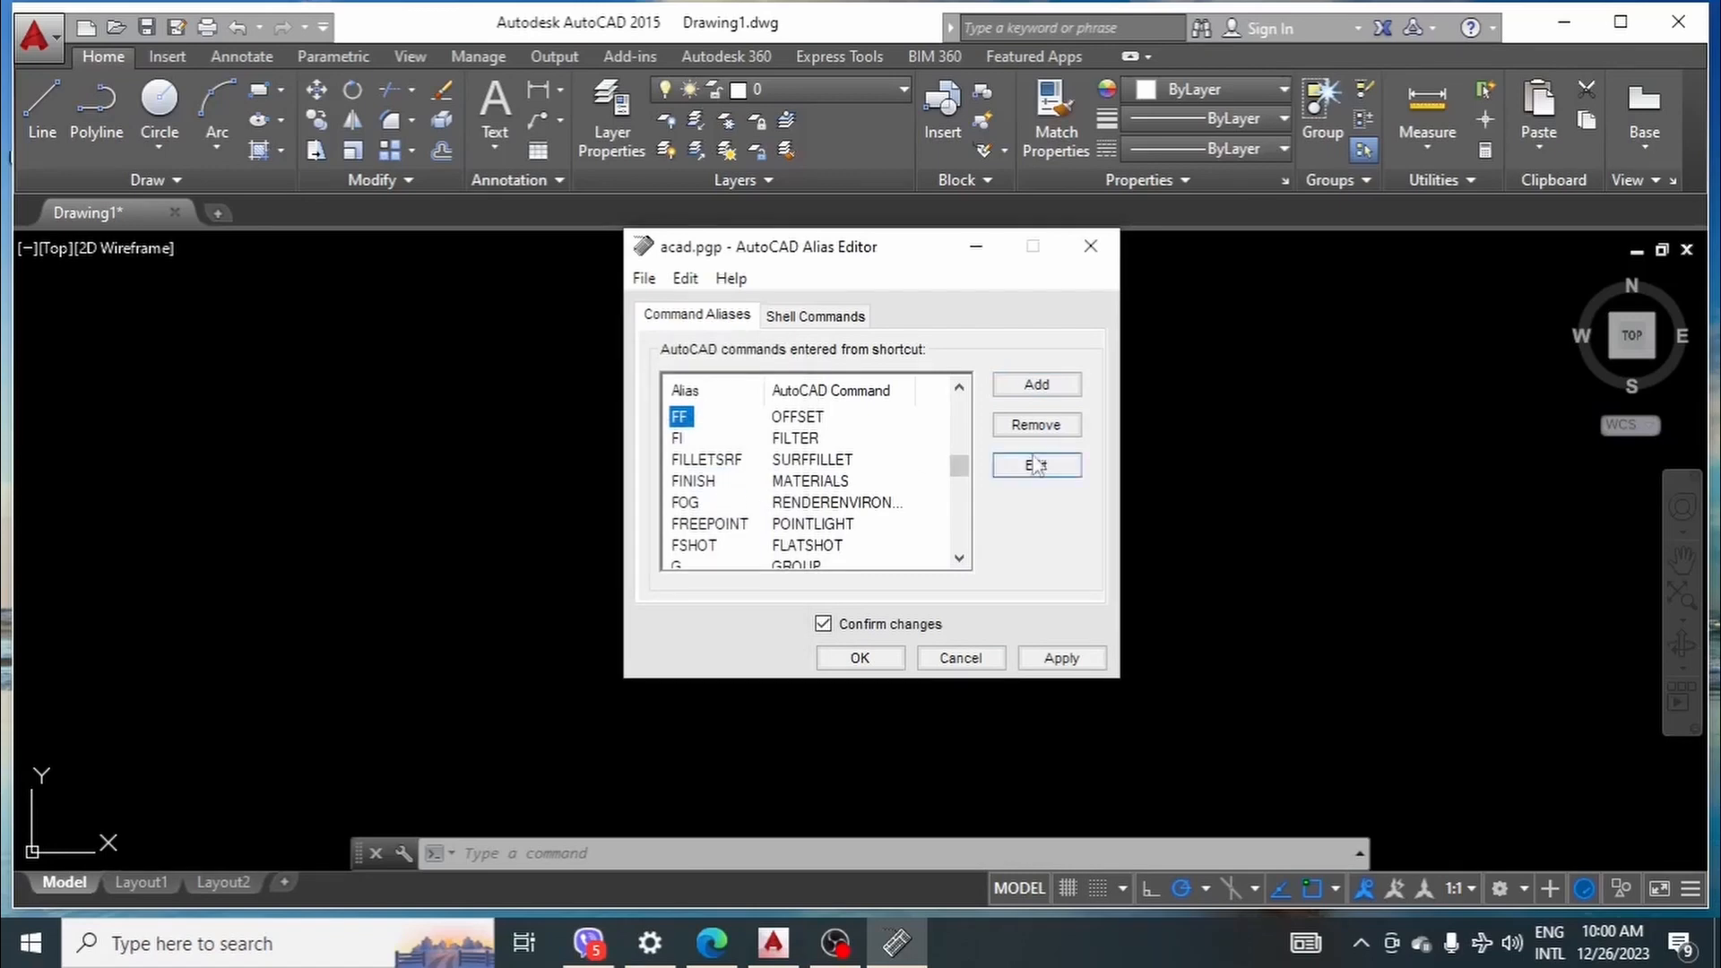
- Add a new command alias DD for the DIMLINEAR command
click(1036, 384)
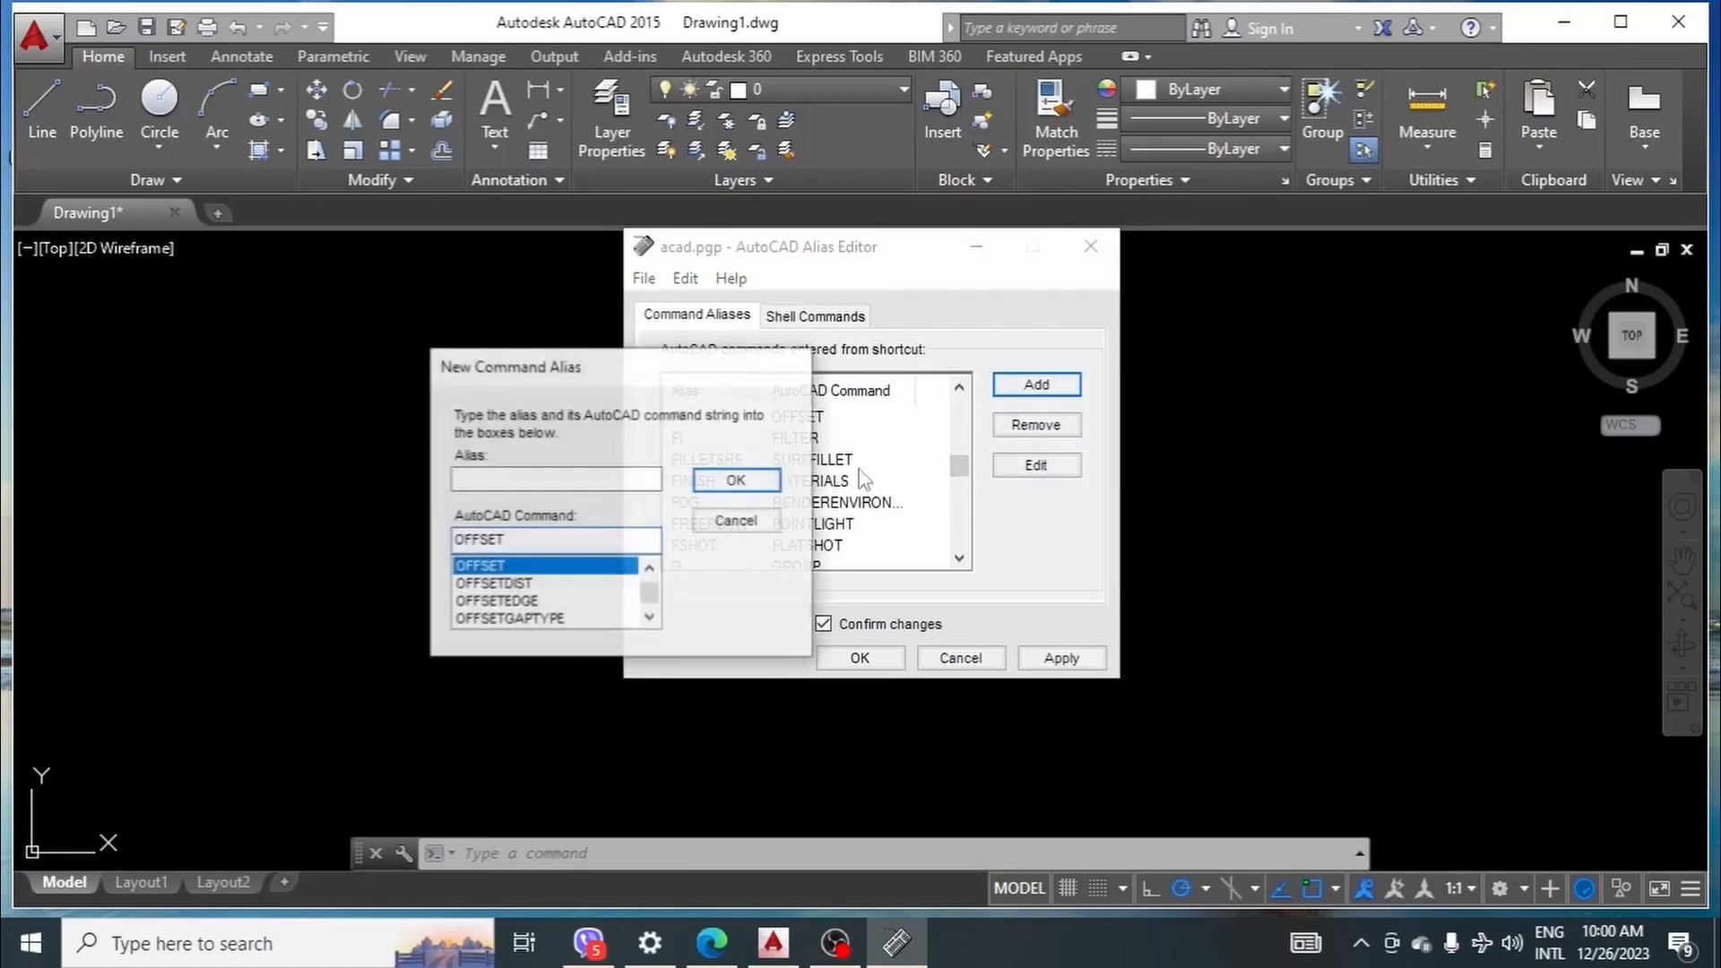
double_click(513, 540)
text(DIMLI)
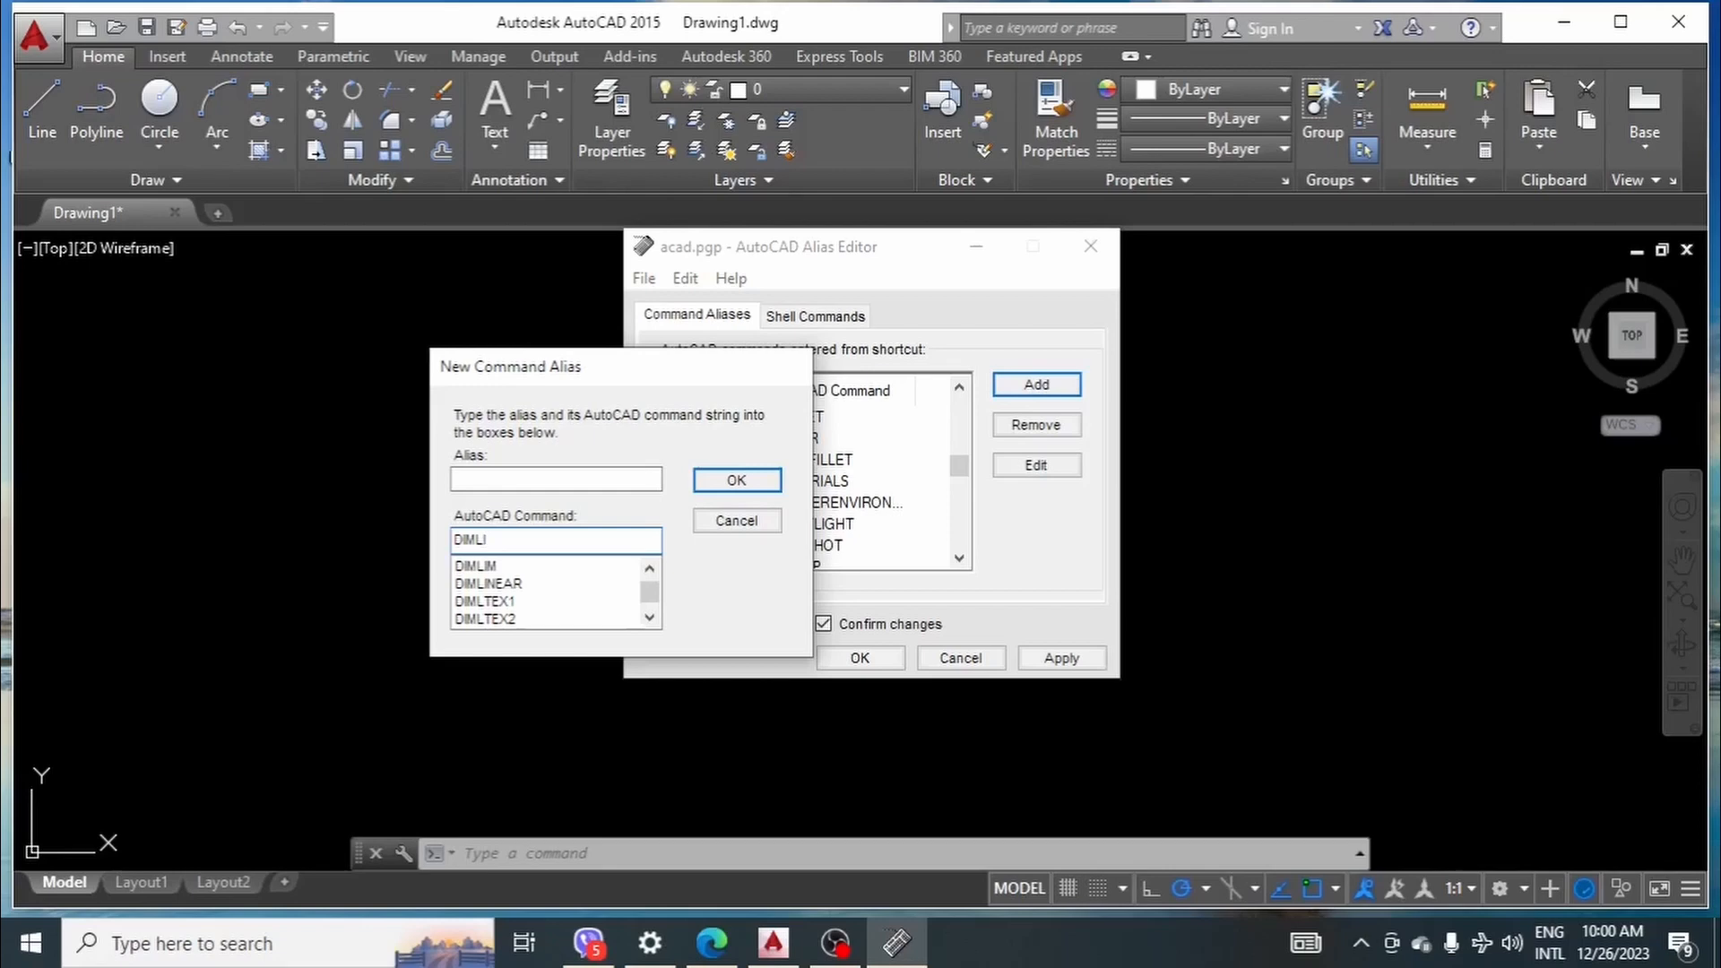
scroll(509, 592, up, 1)
key(BackSpace)
click(511, 619)
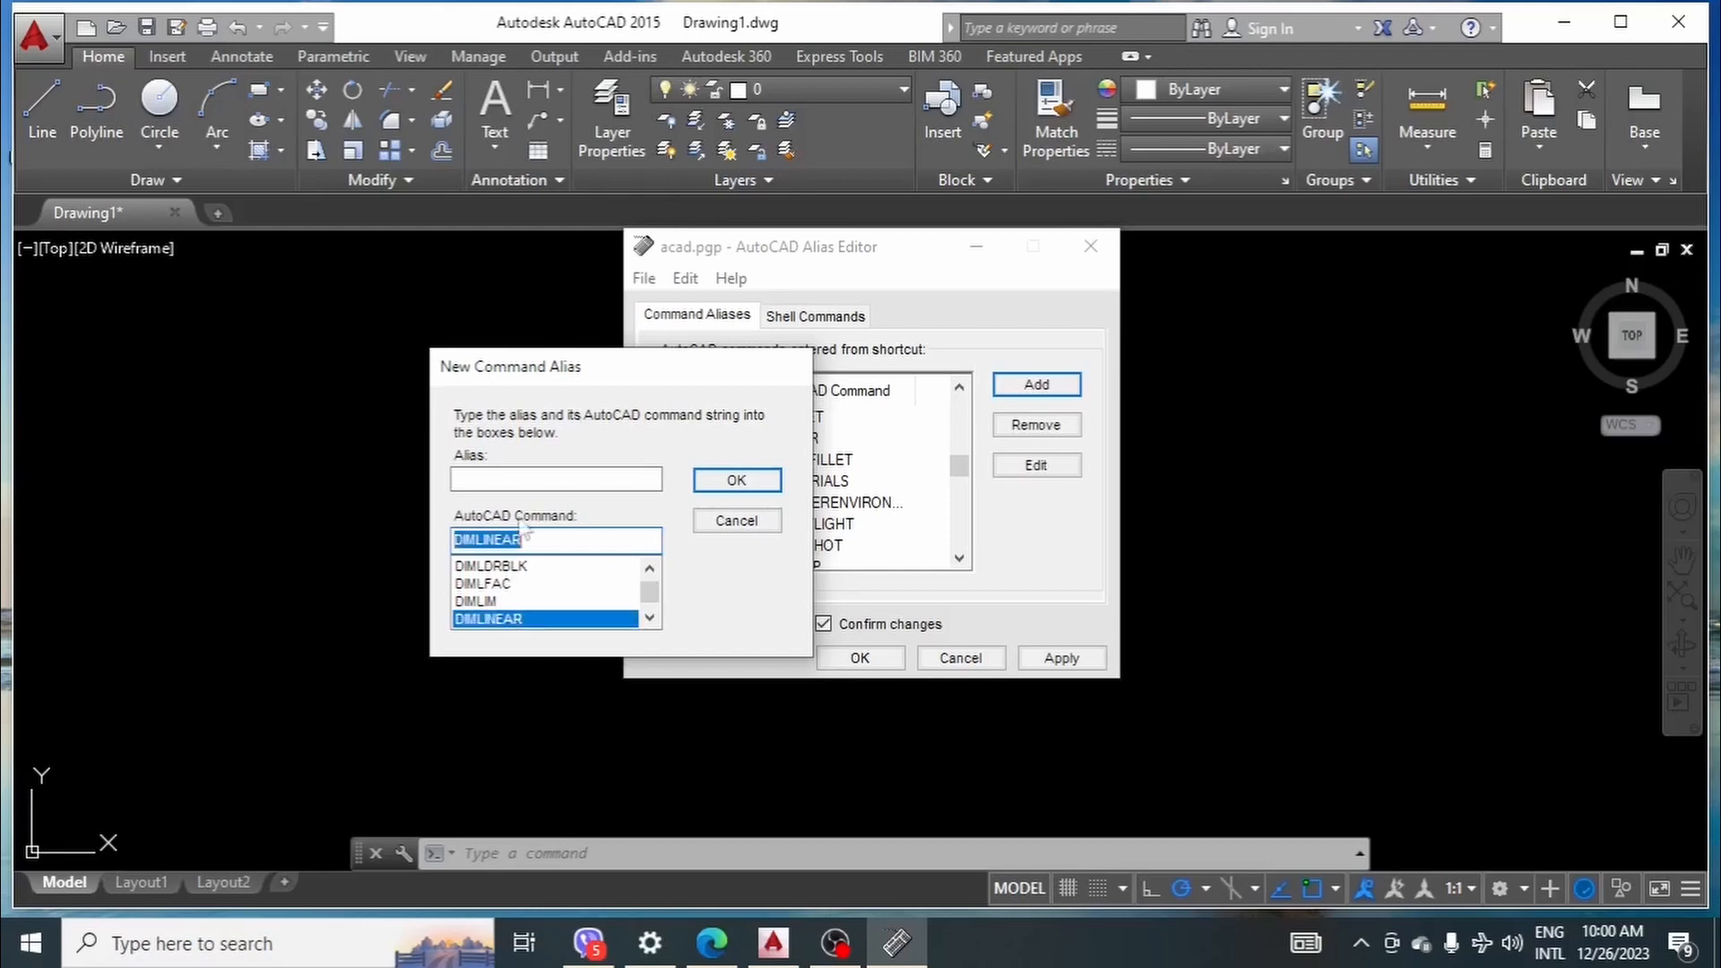
click(523, 481)
text(DD)
click(736, 480)
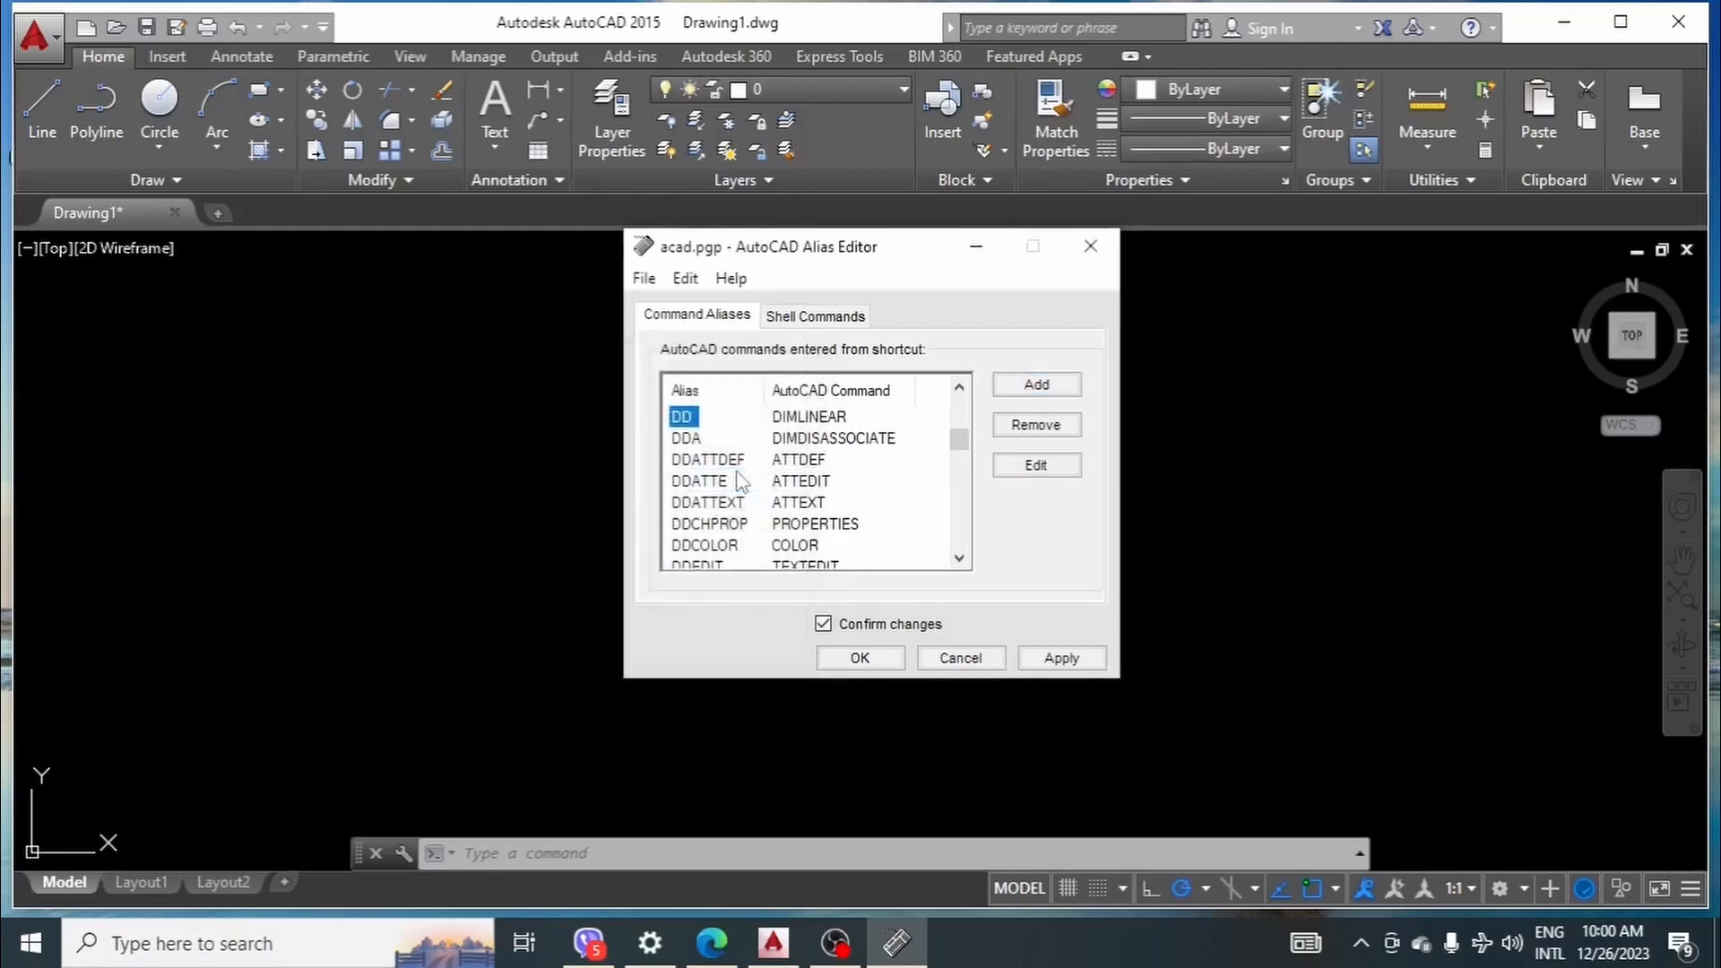
- Add a new command alias DA for the DIMALIGNED command
click(1036, 384)
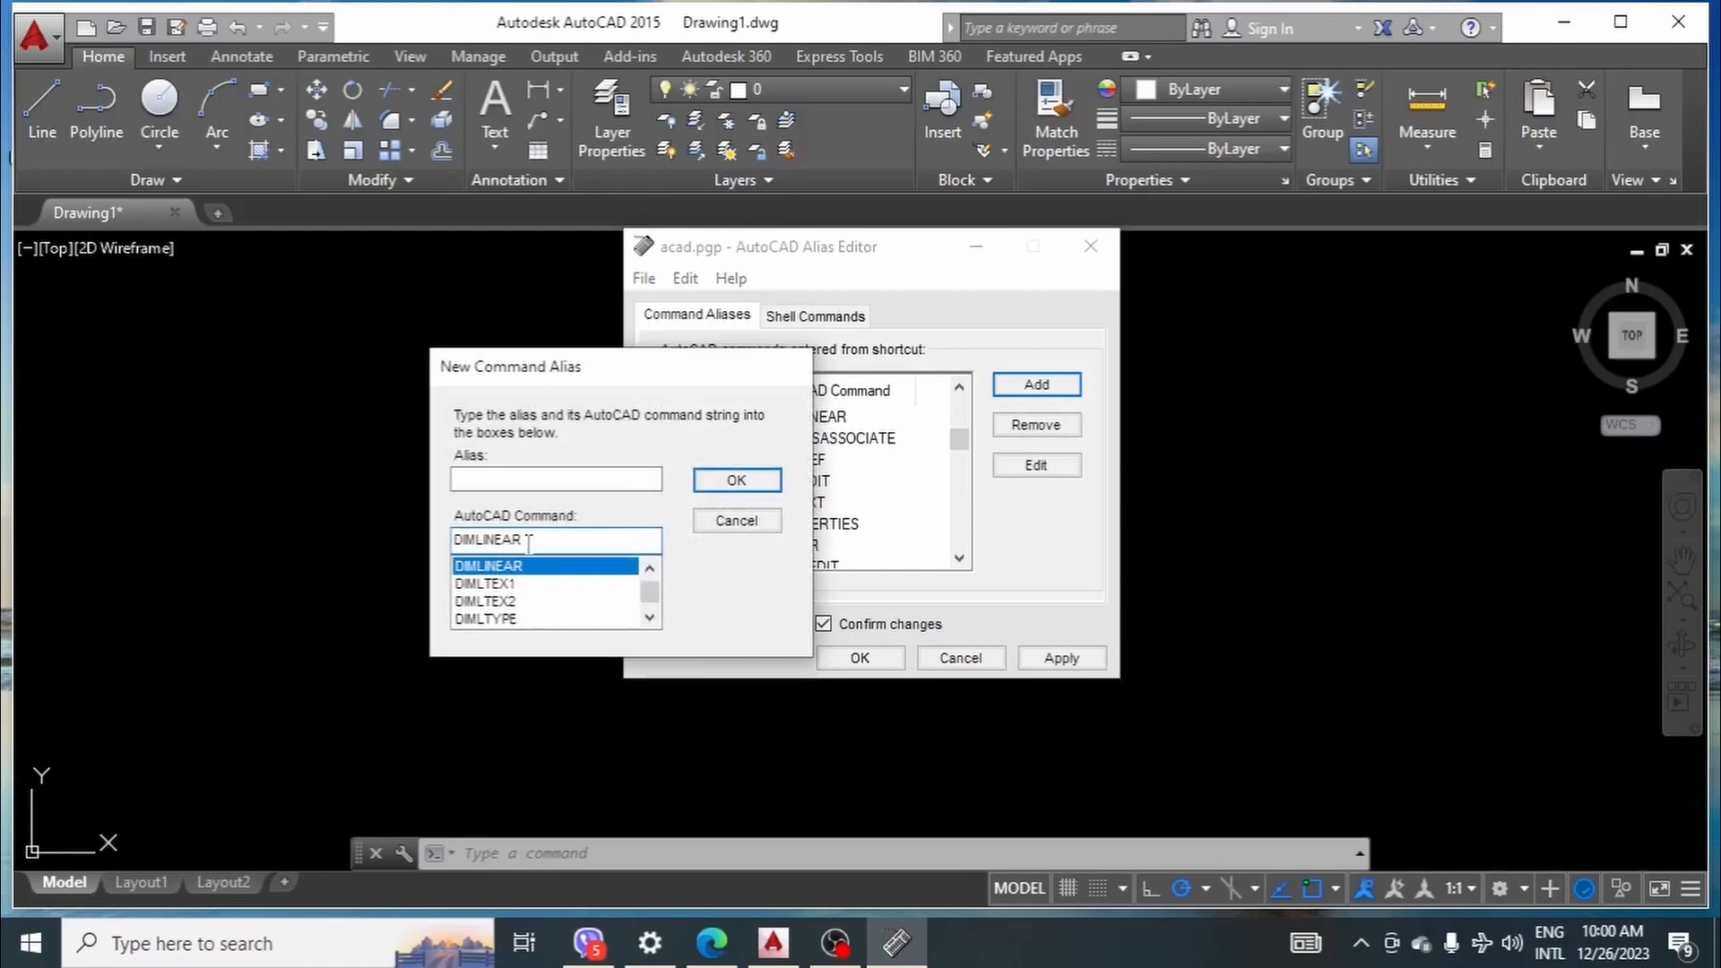
double_click(529, 541)
text(DIM)
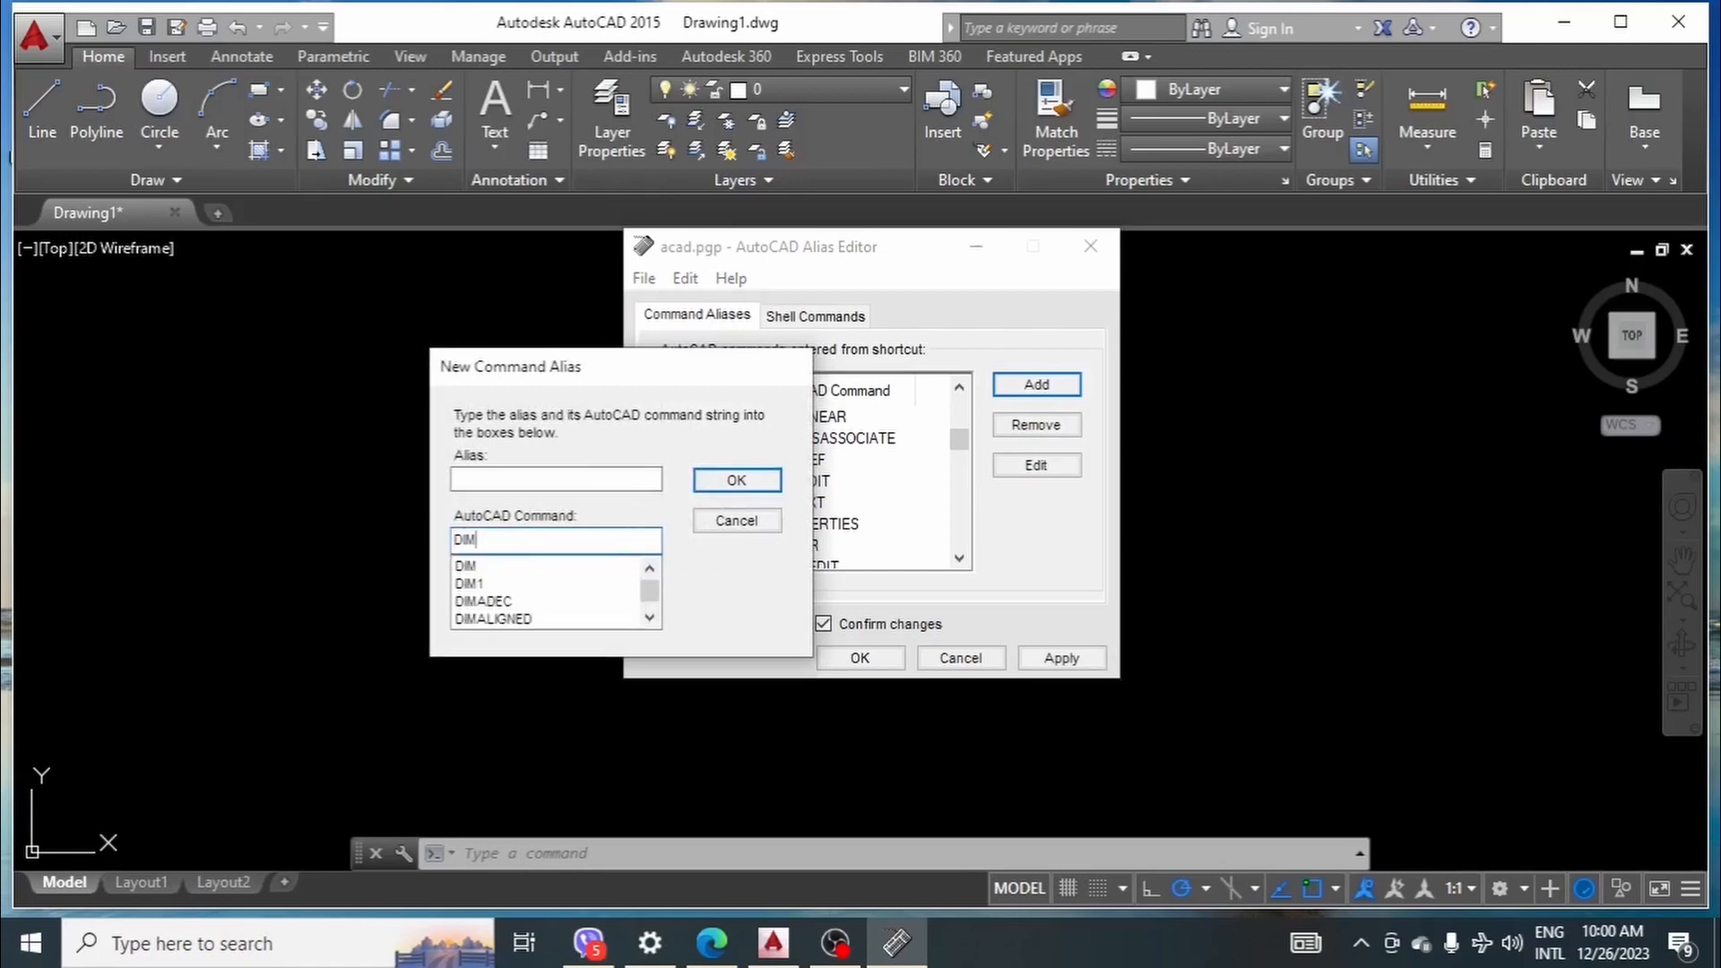
text(AL)
click(520, 565)
click(525, 479)
text(D)
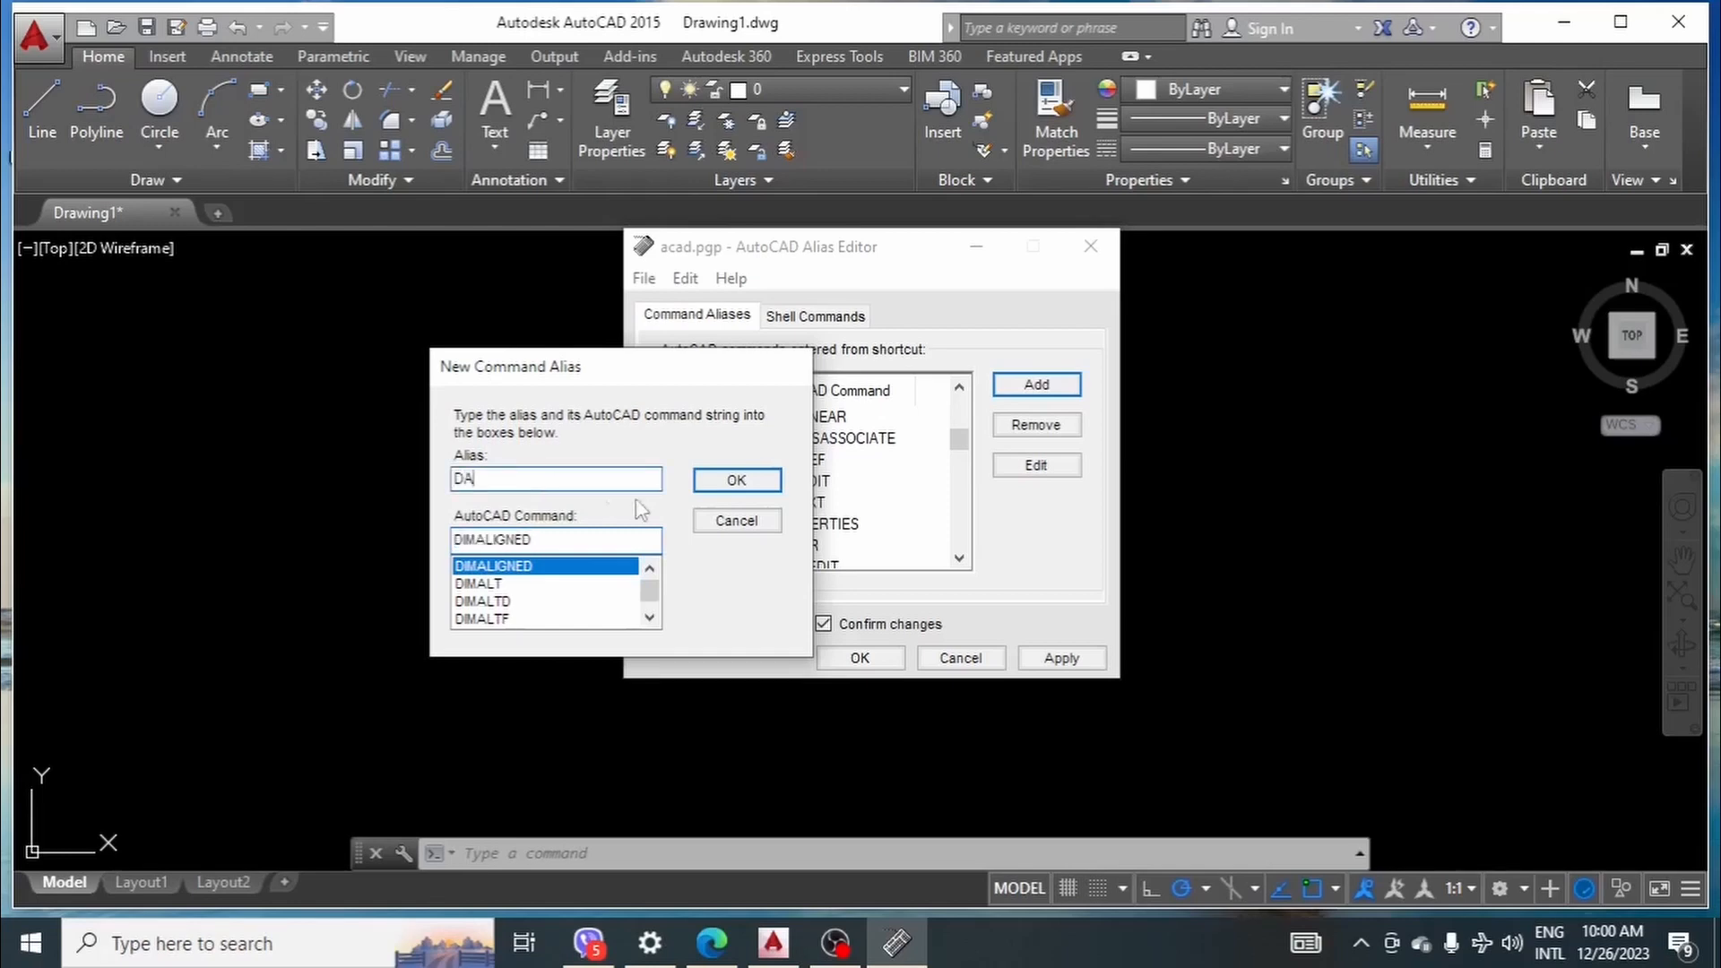
text(A)
click(732, 483)
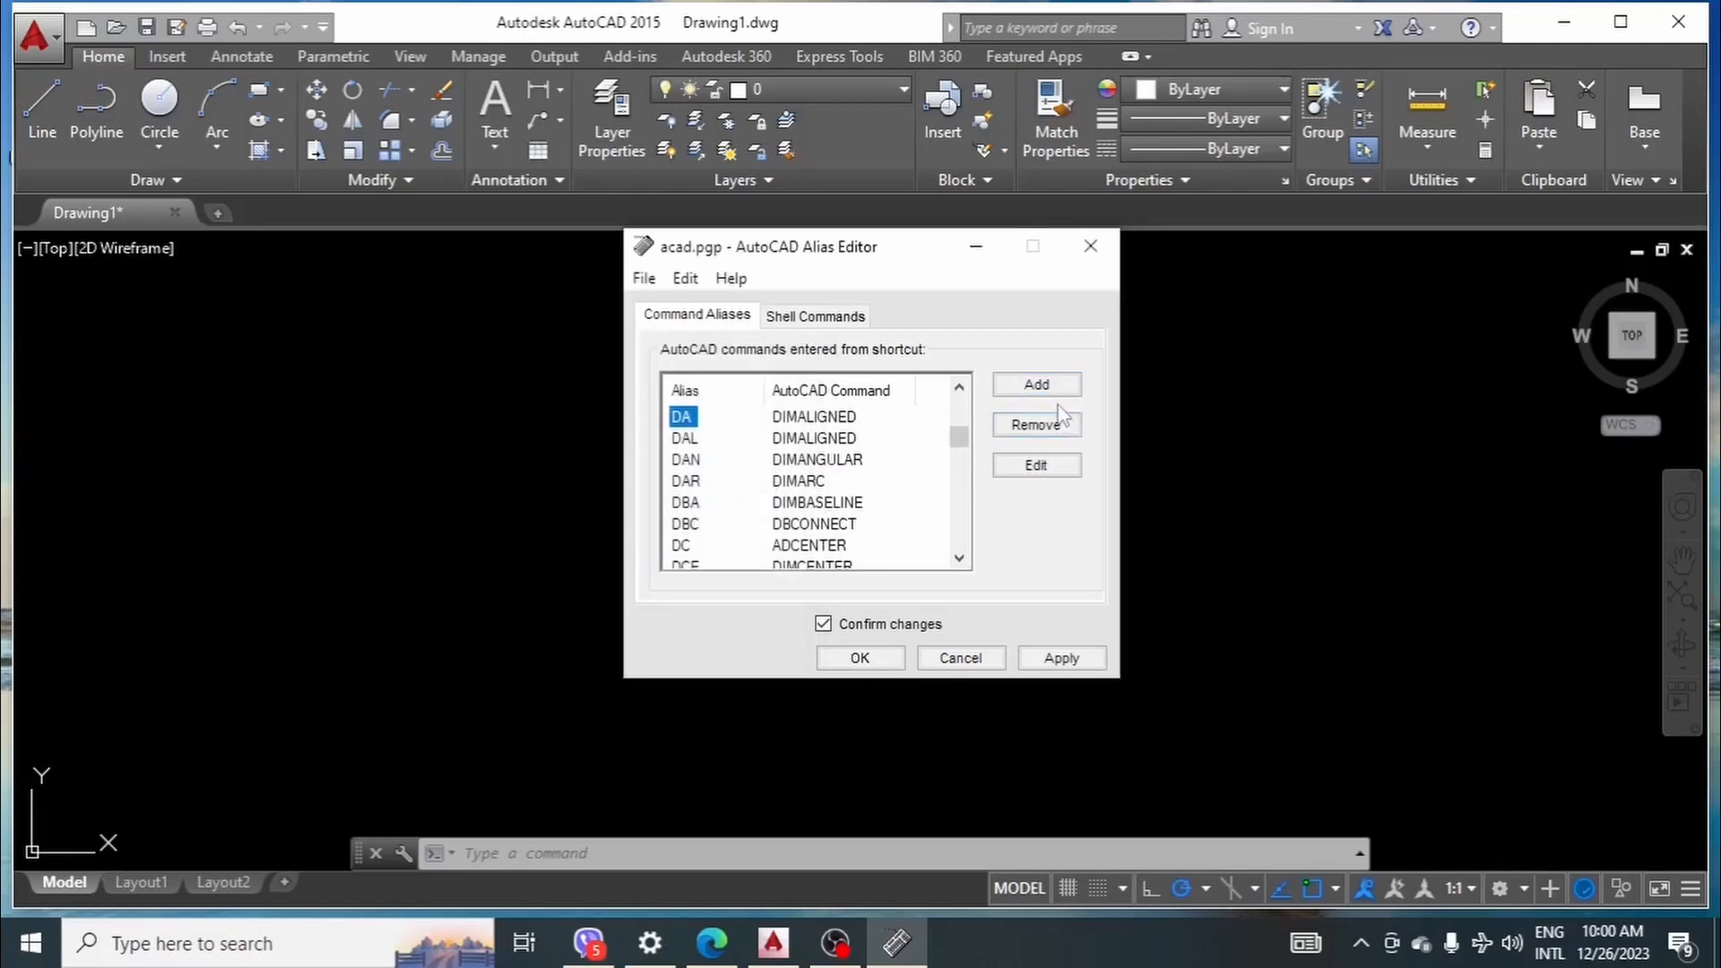
- Add a new command alias XX for the XLINE command
click(1038, 386)
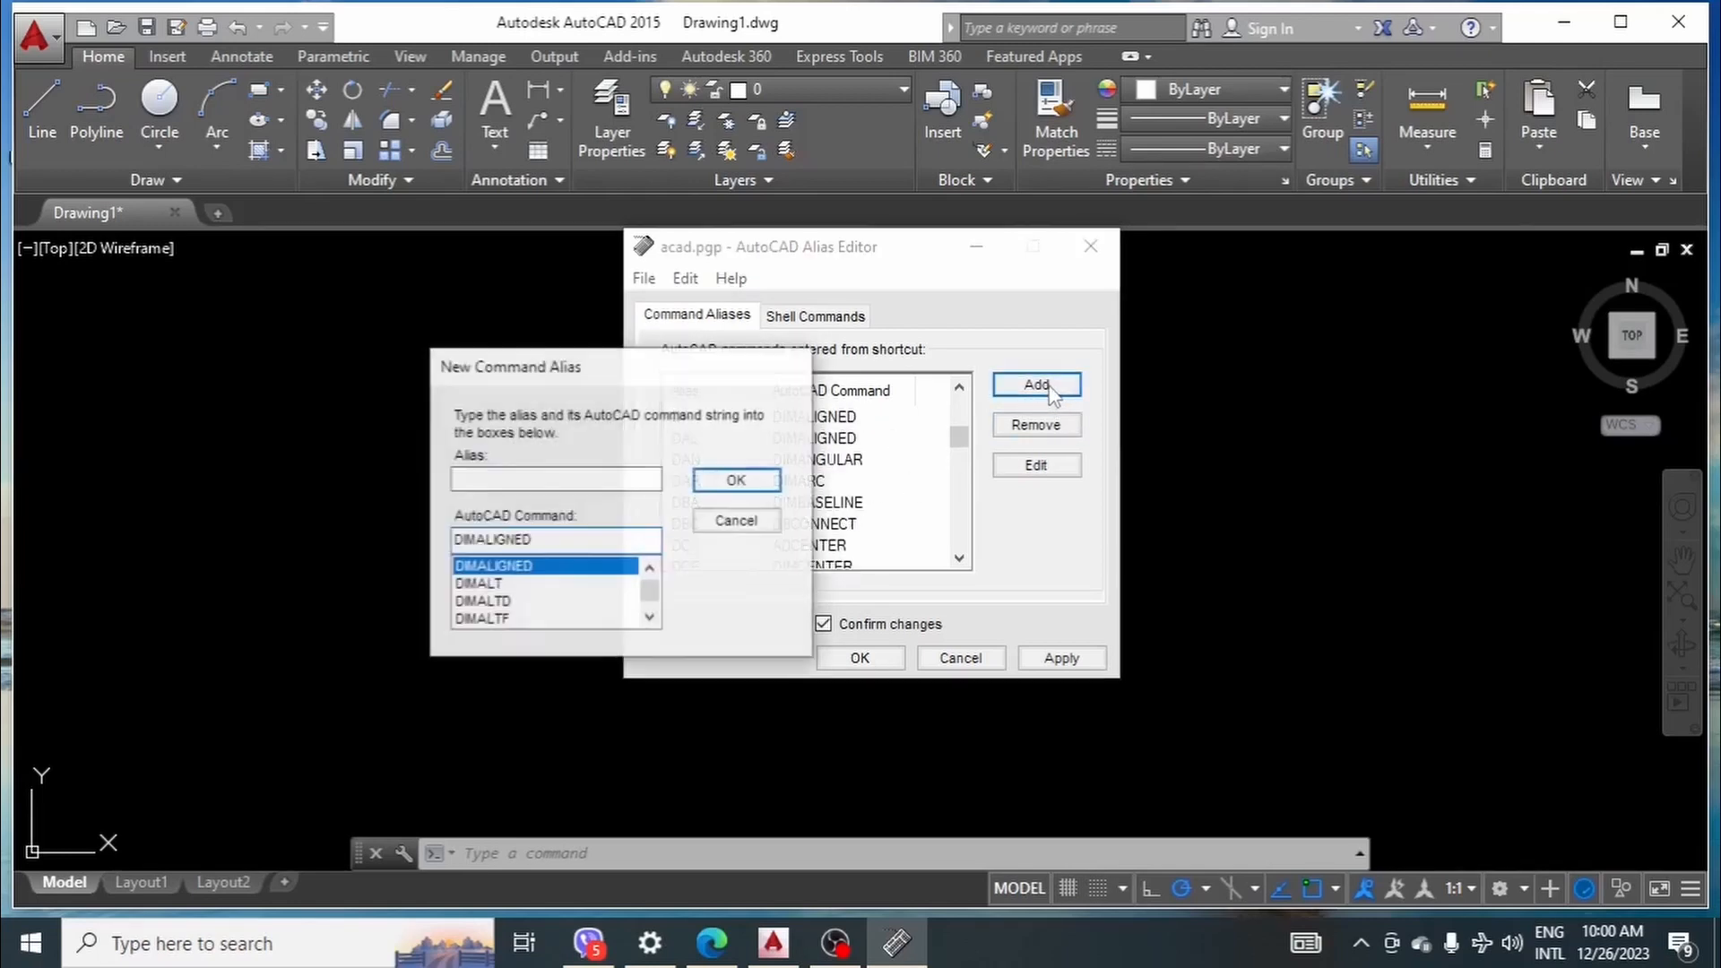
double_click(571, 541)
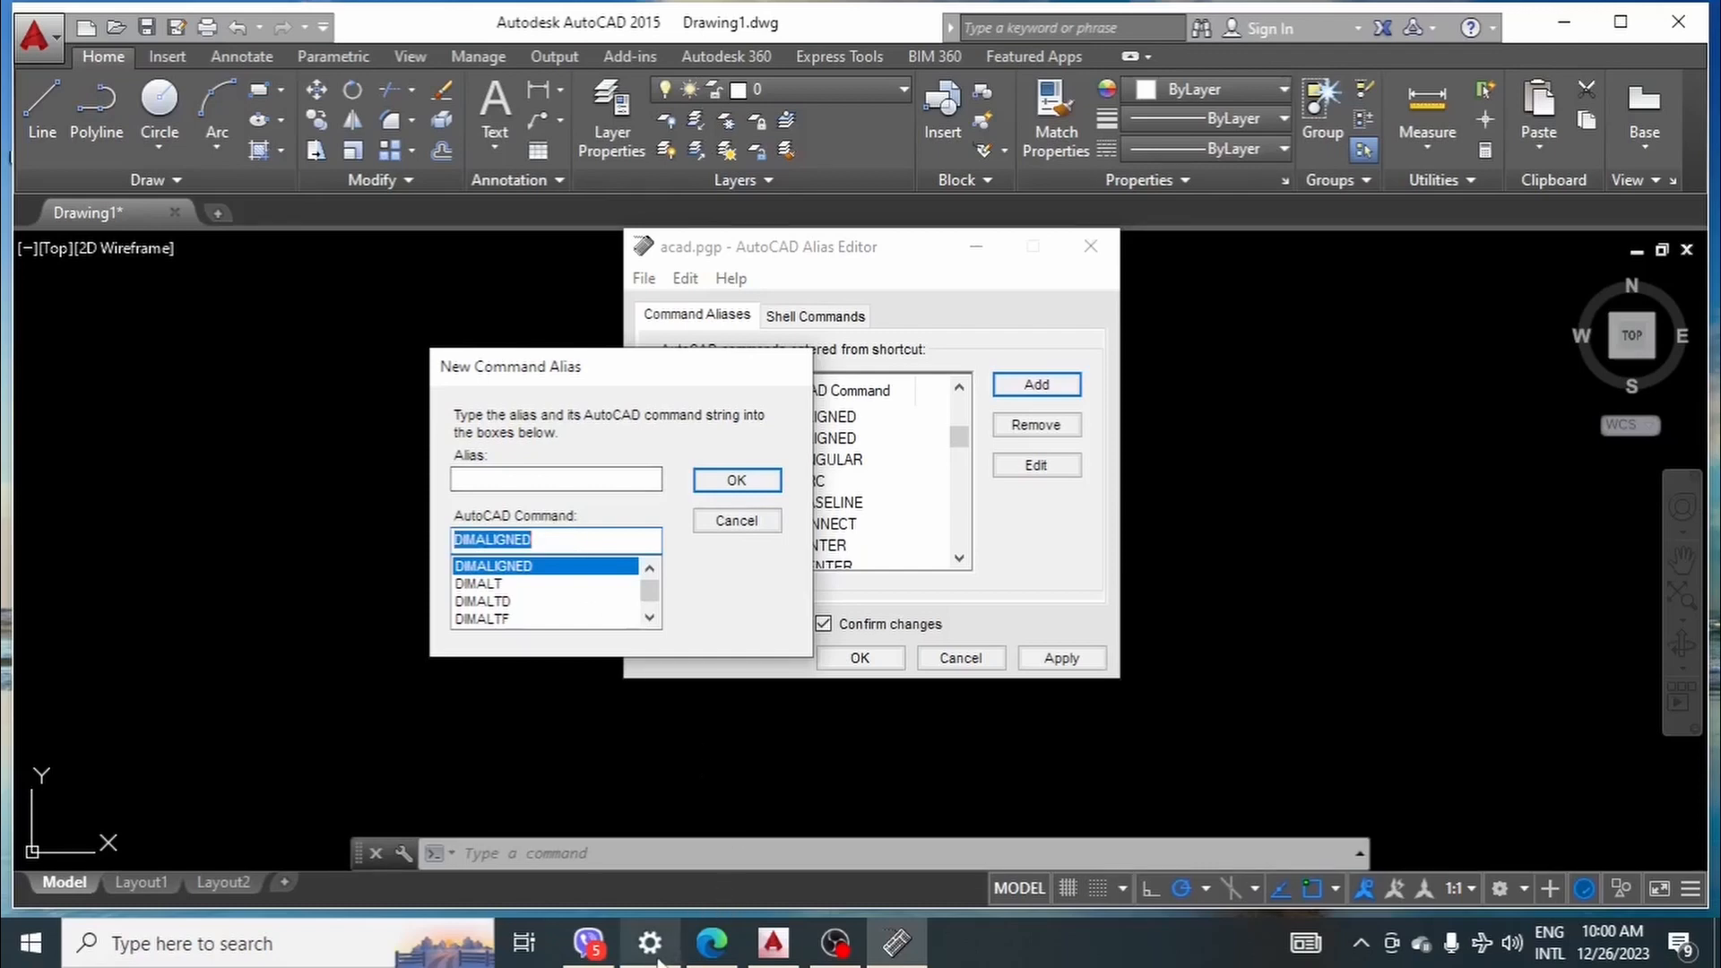
text(X)
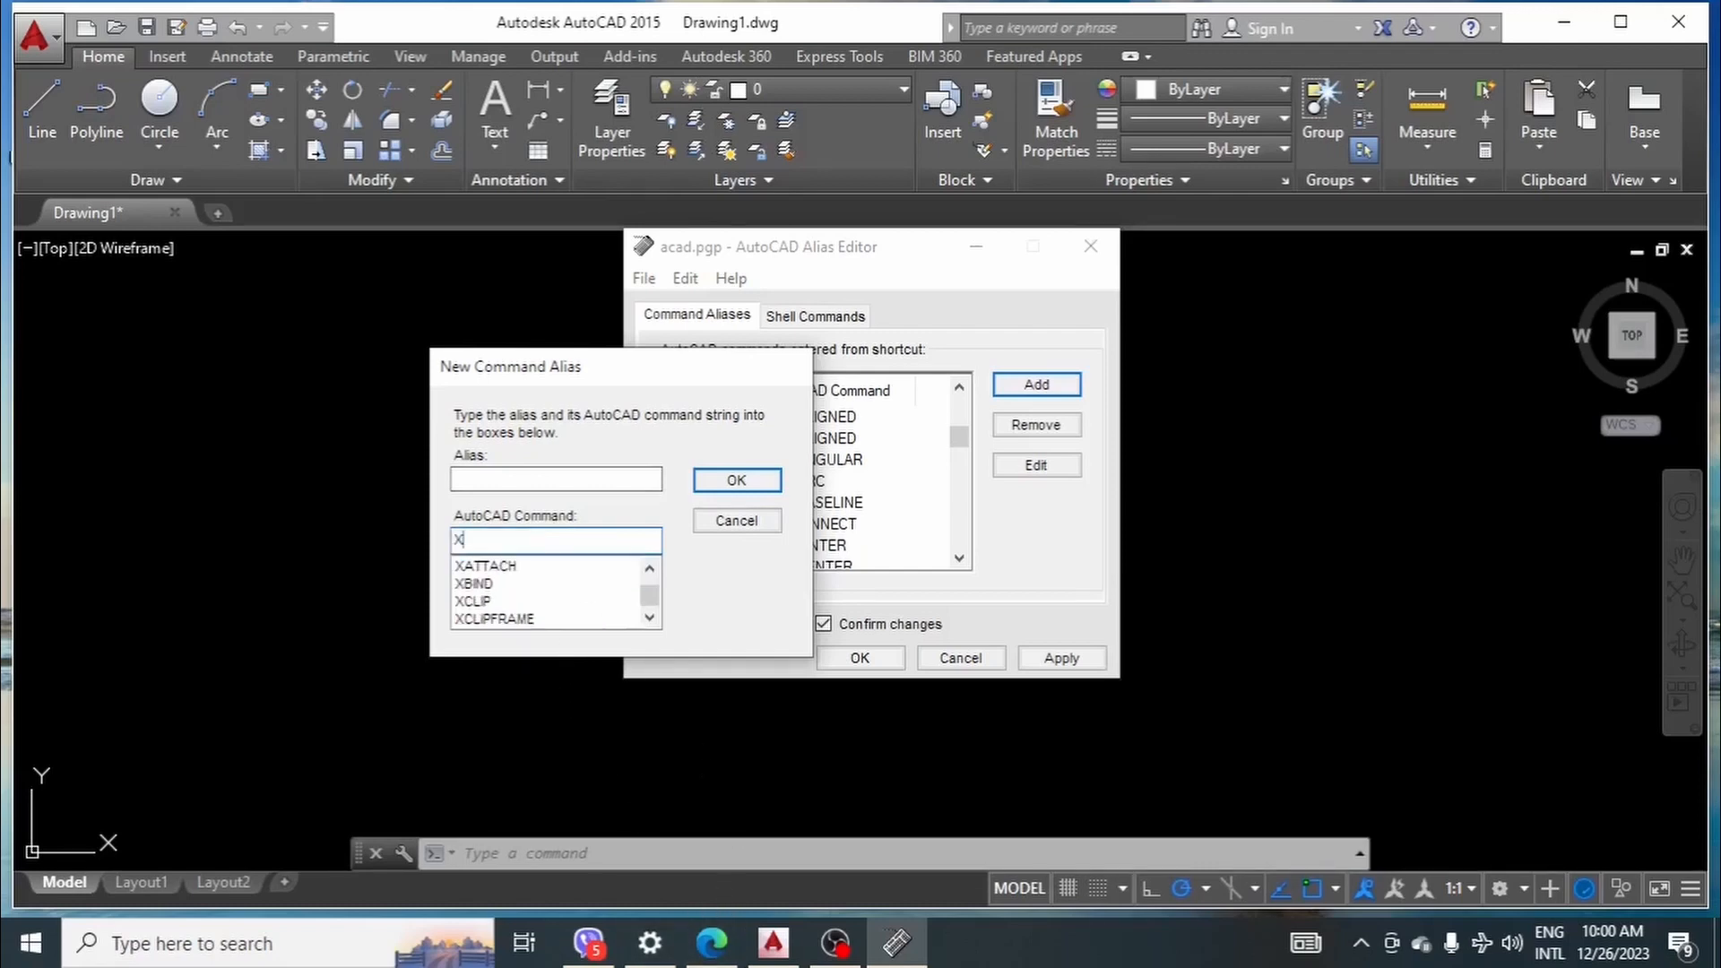
text(LINE)
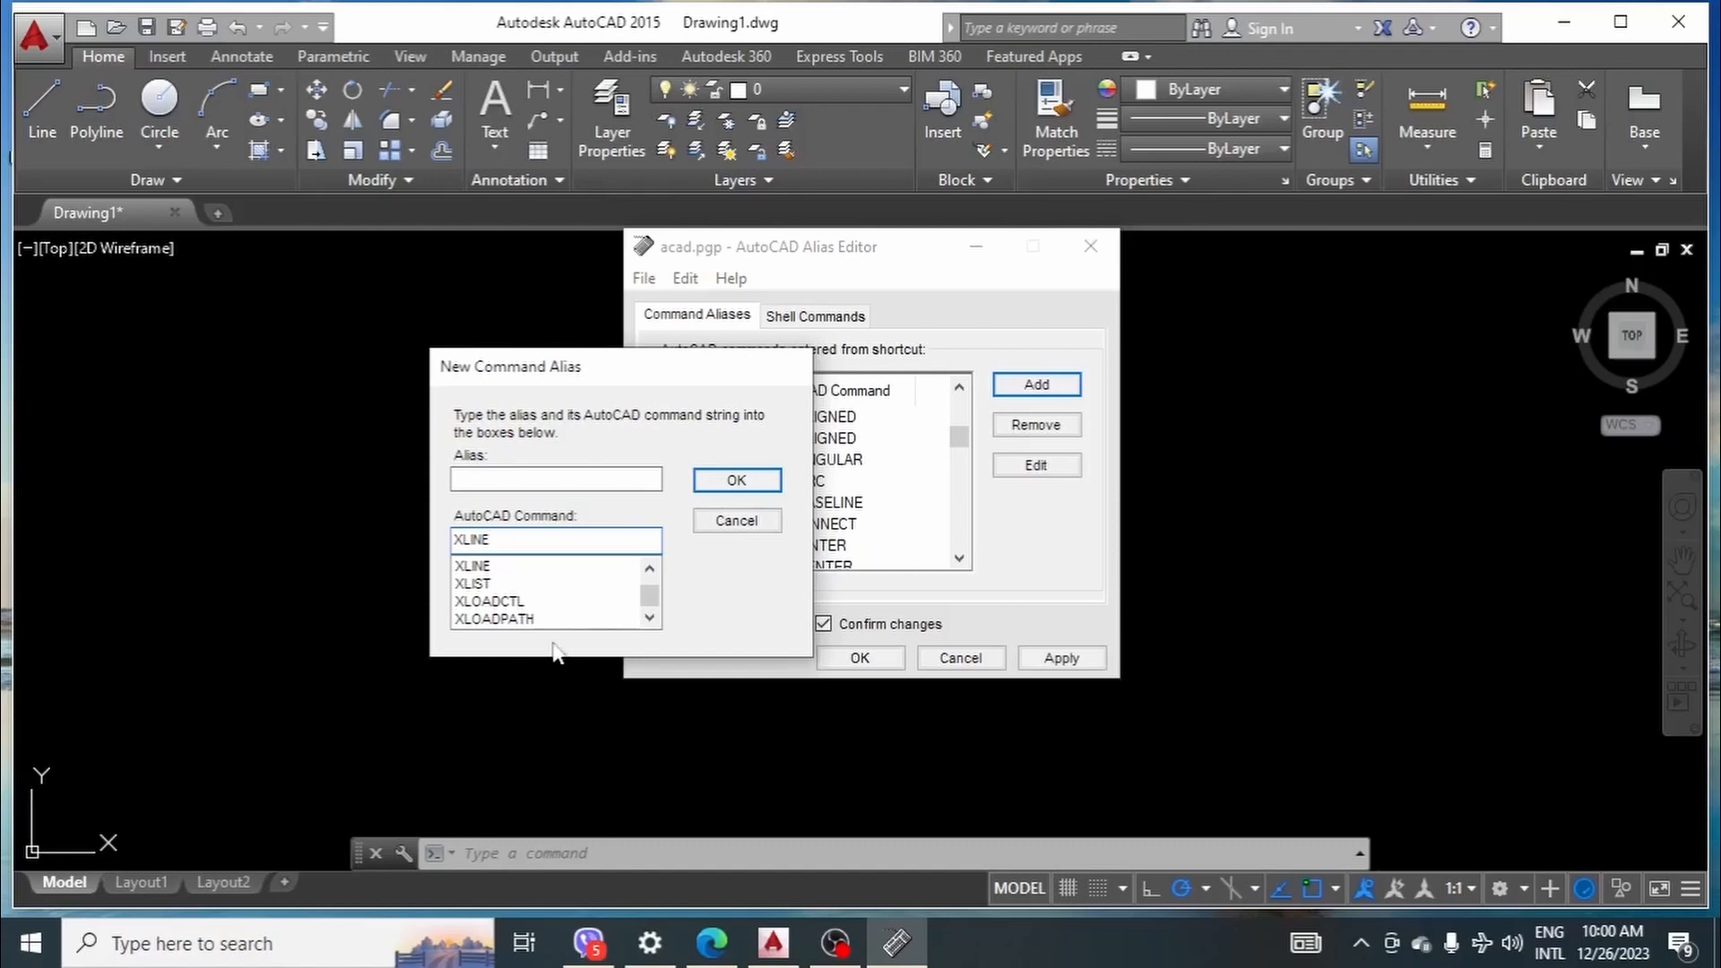
click(497, 574)
click(485, 480)
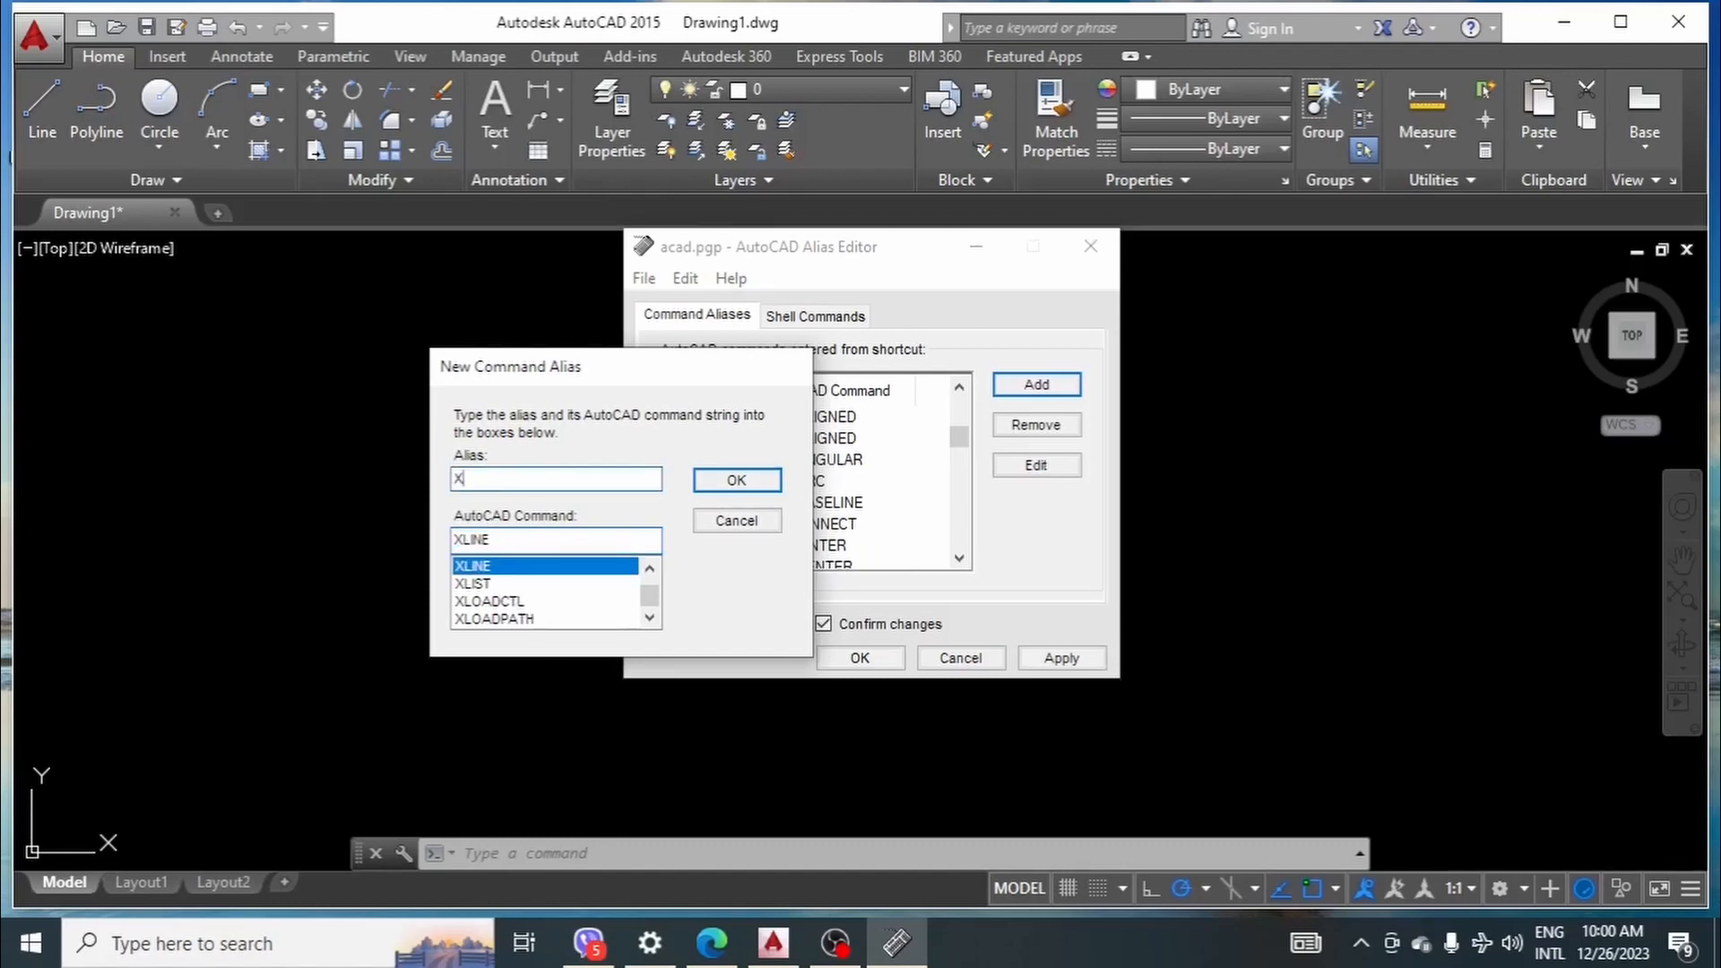
click(737, 481)
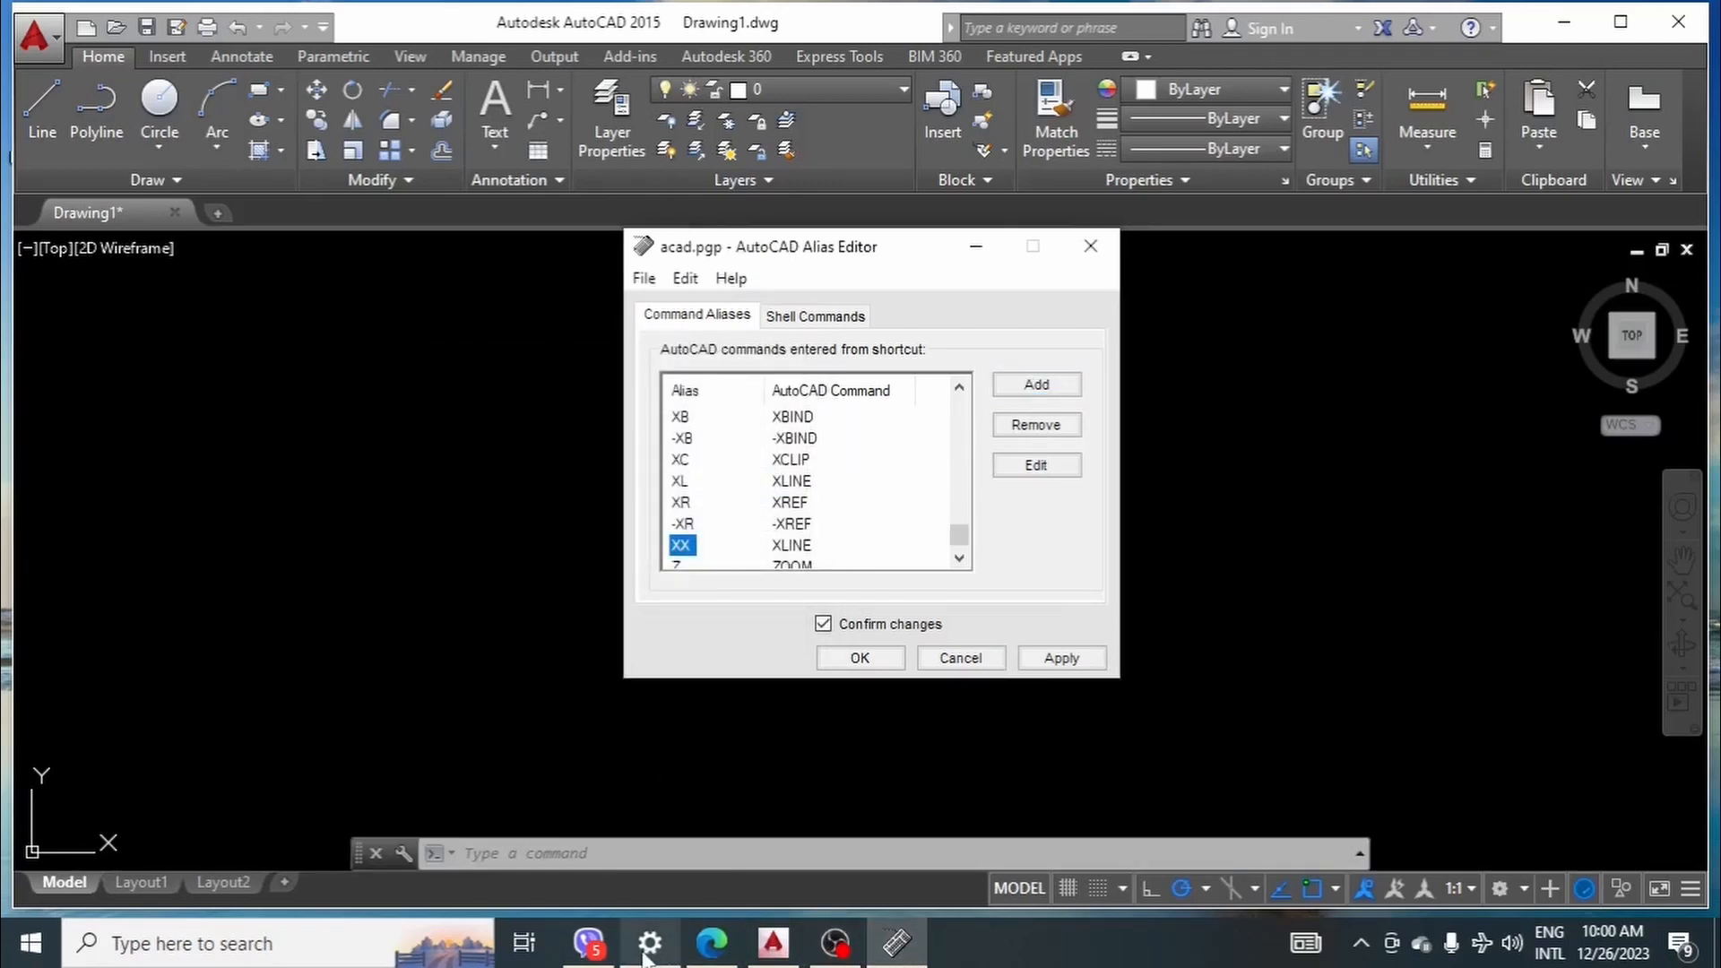
- Review the alias list in the browser notes and save the aliases, overwriting the existing acad.pgp file
click(741, 954)
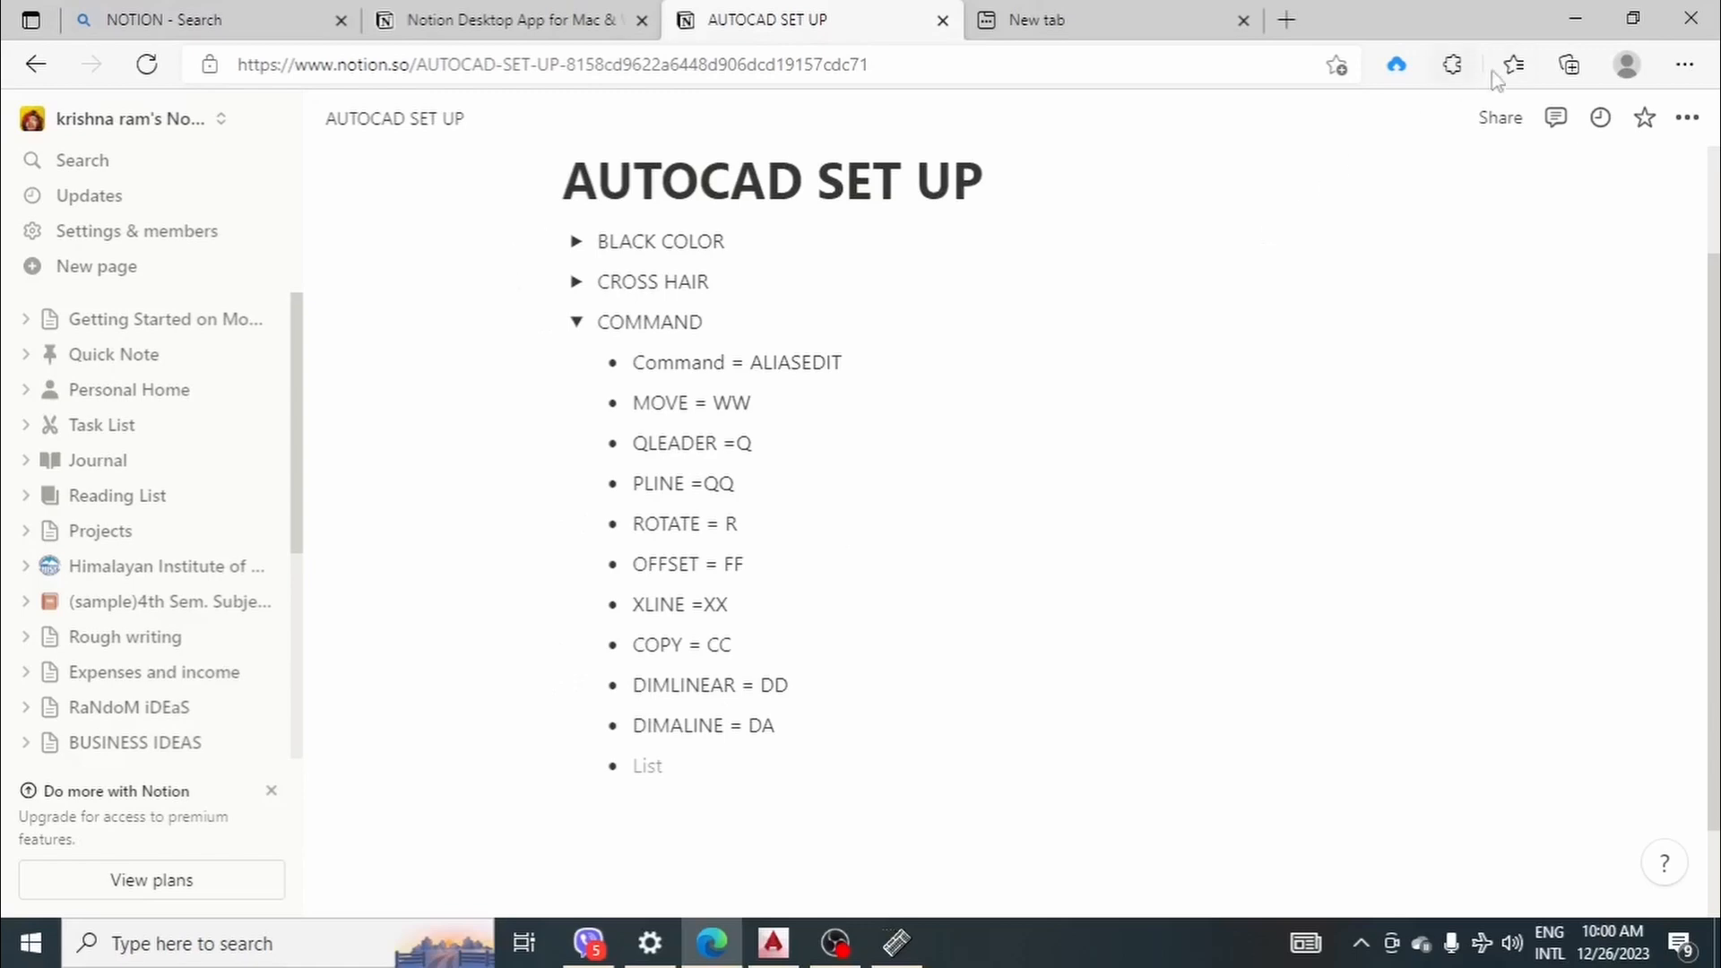
click(1576, 18)
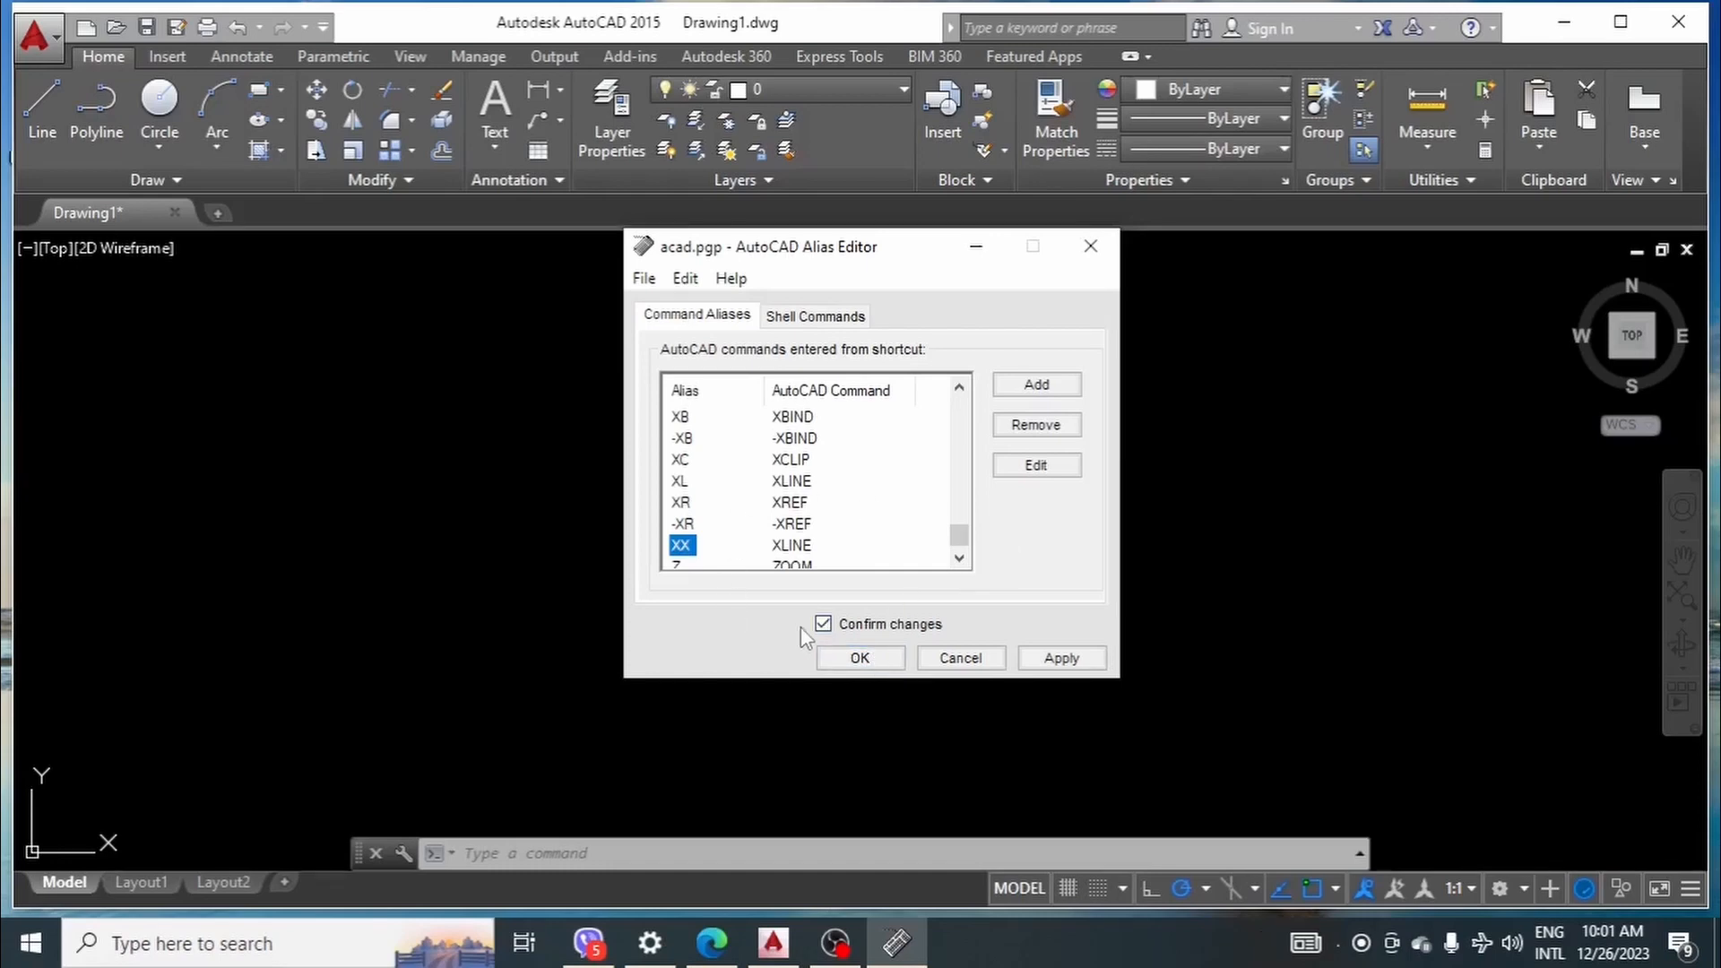
click(857, 659)
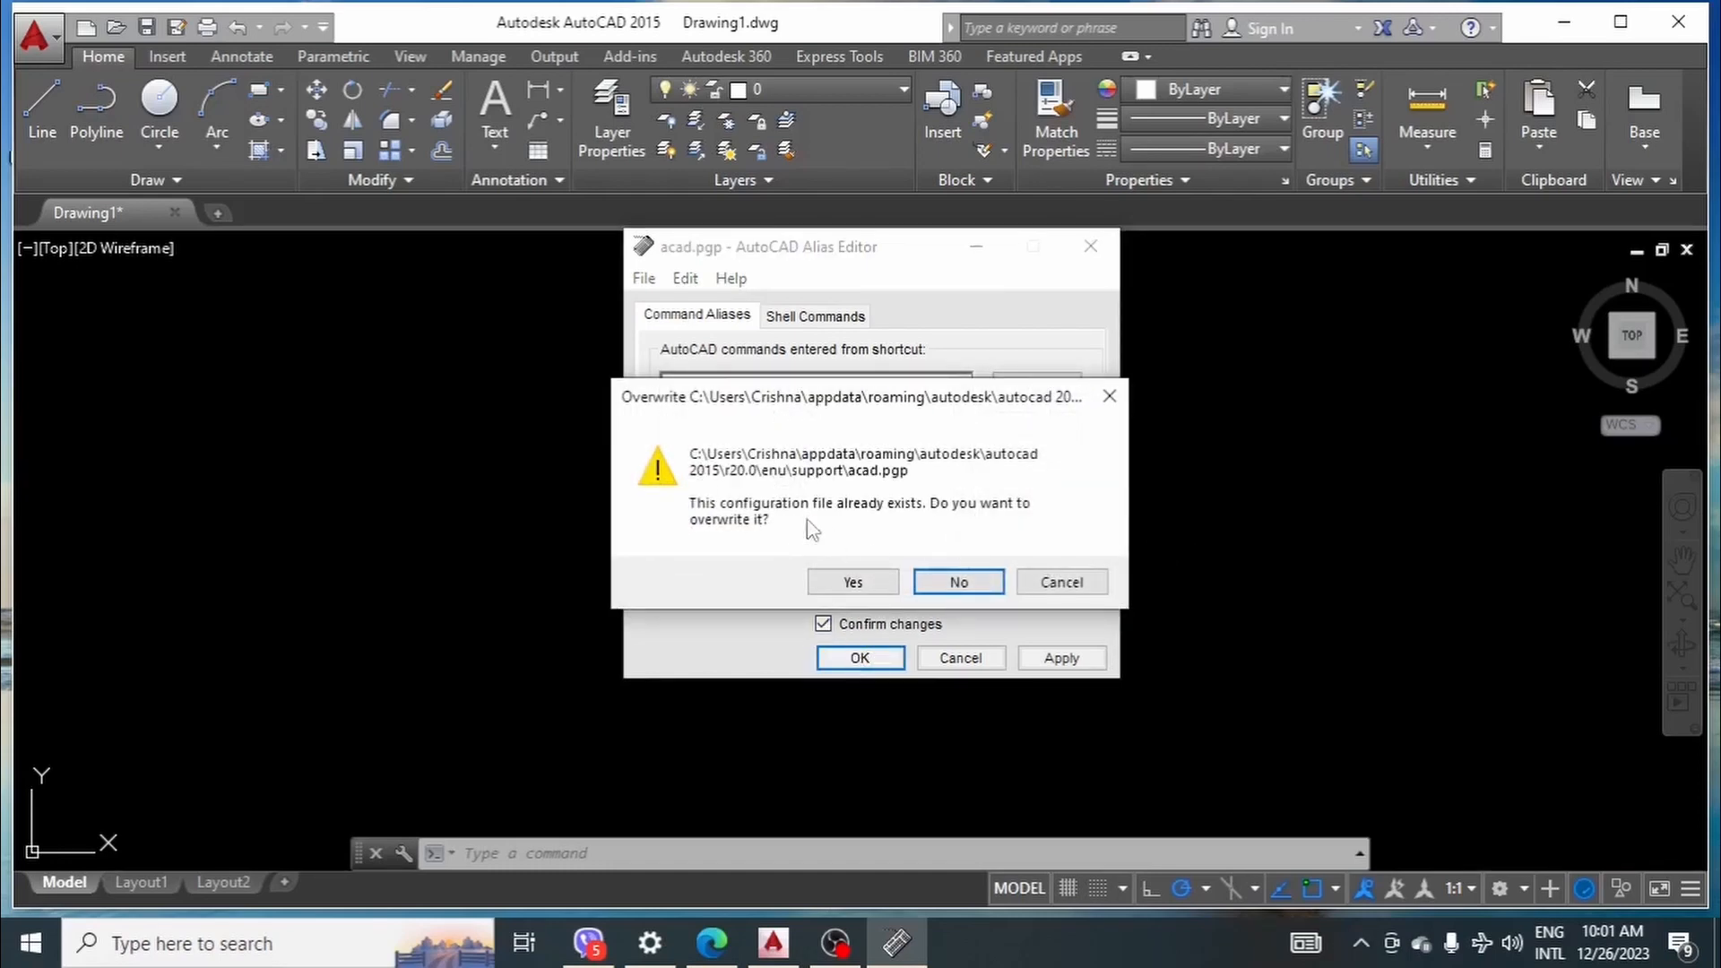
click(856, 578)
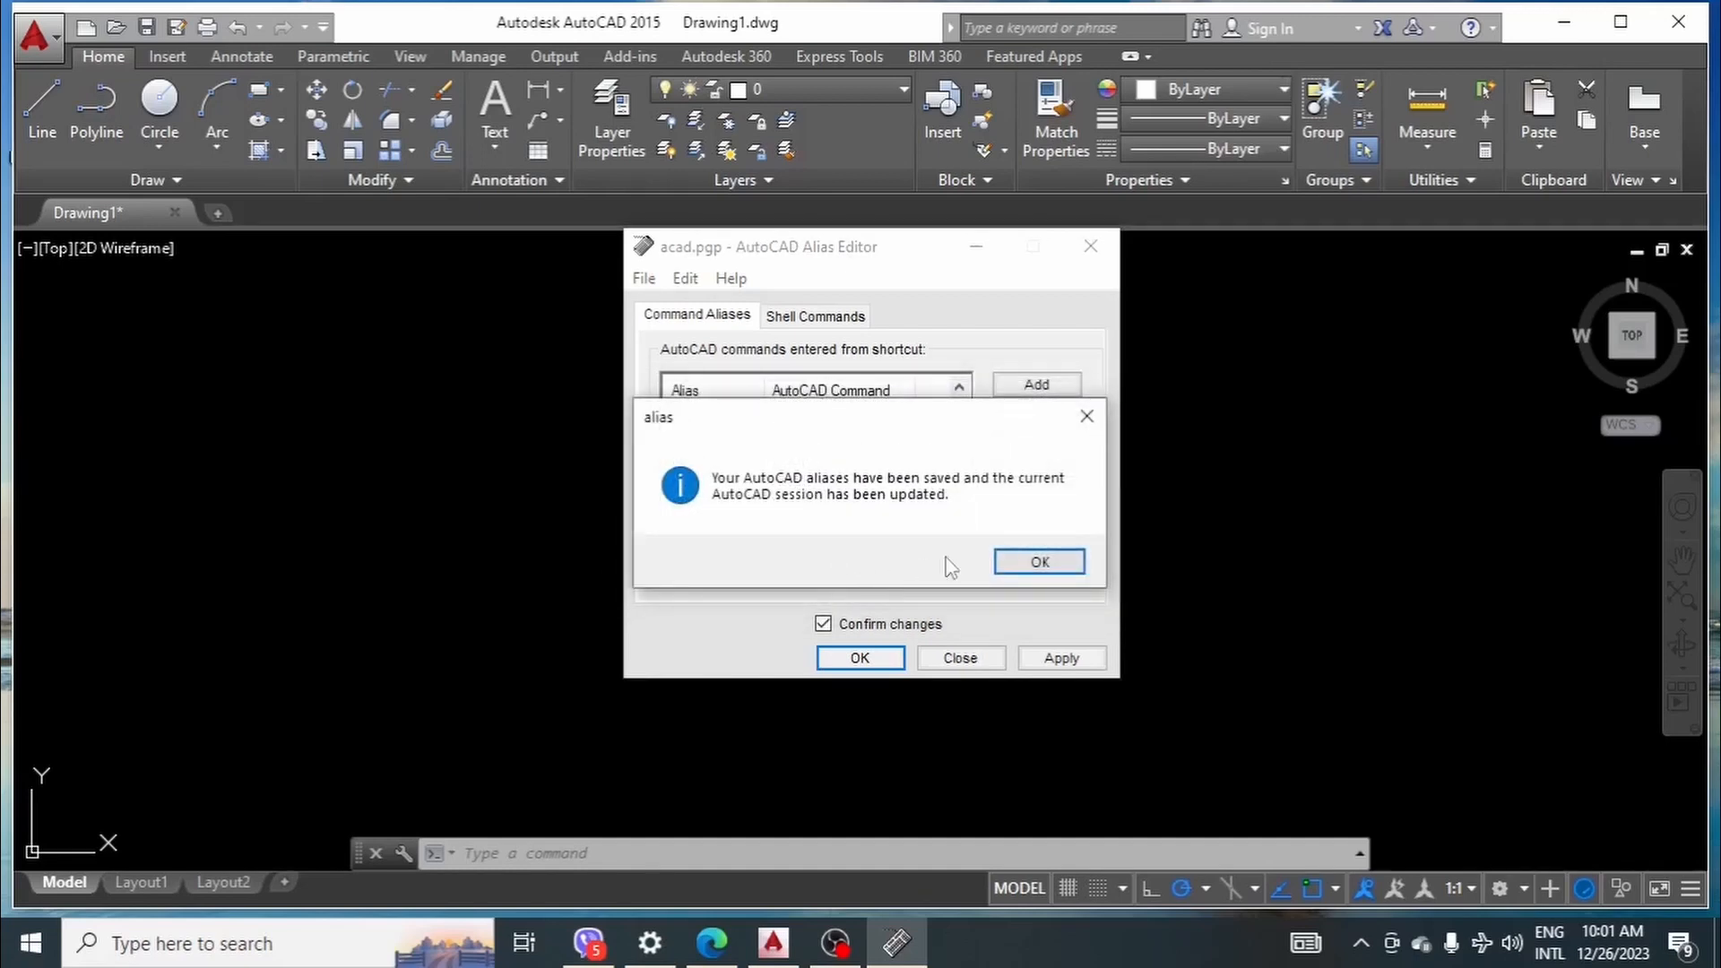
click(1019, 563)
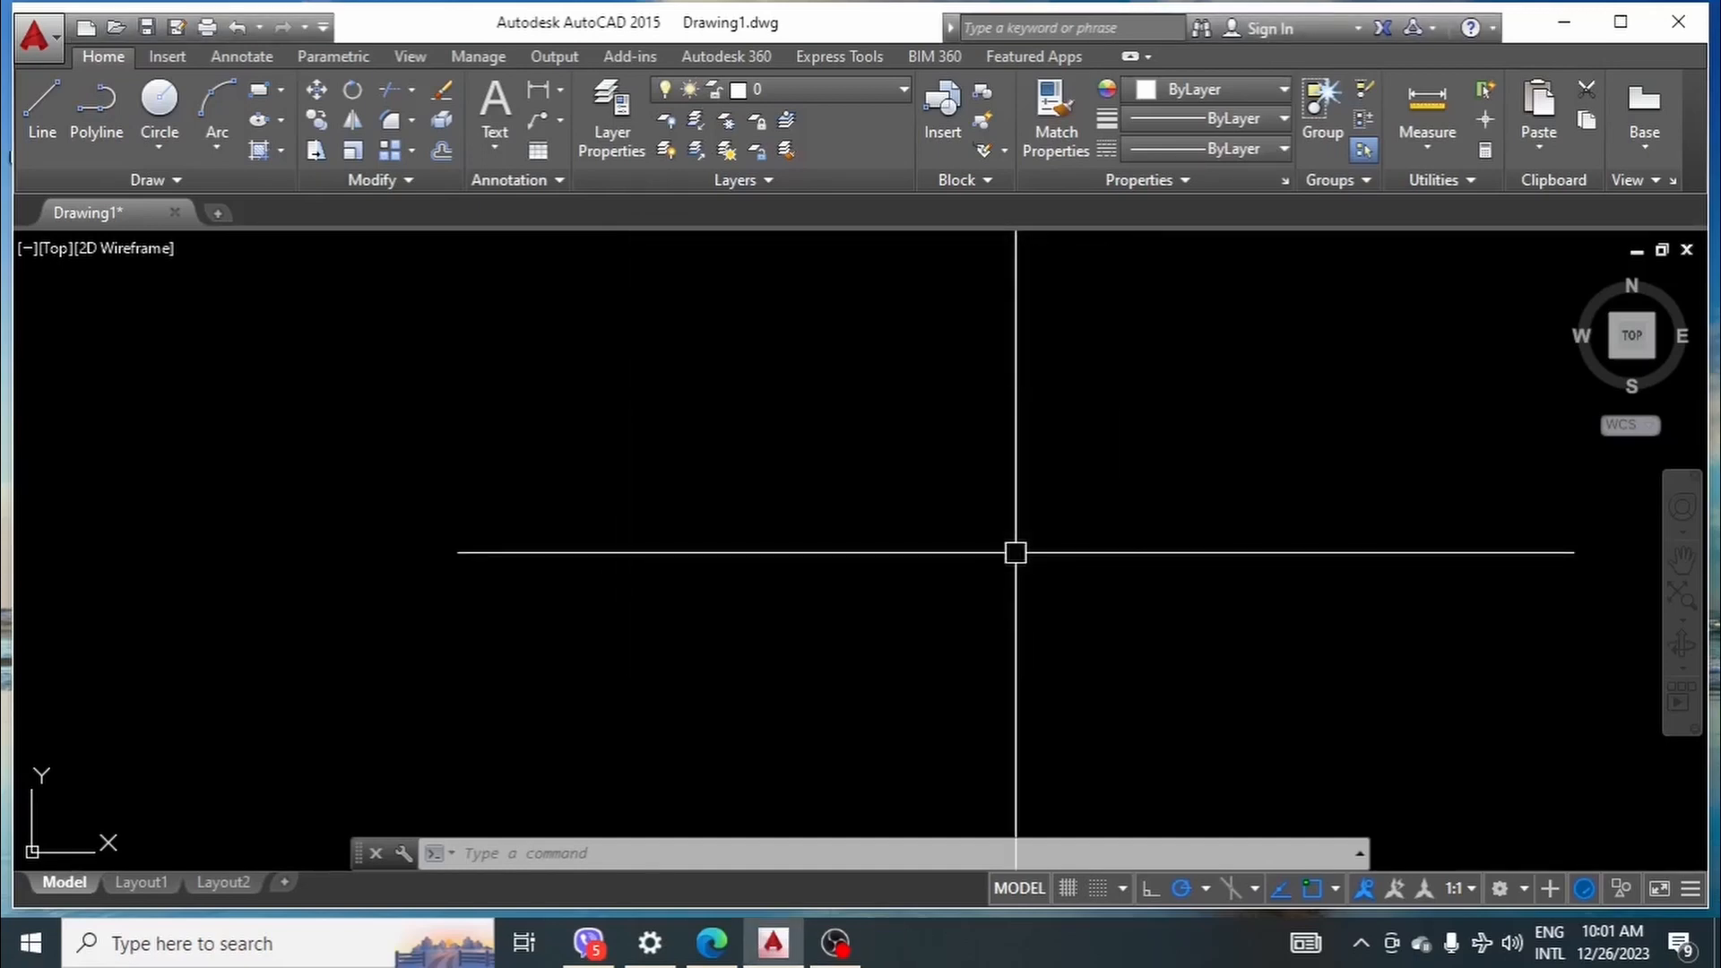
- Test the QQ alias by drawing an open, stepped polyline with five horizontal and vertical segments
scroll(898, 509, down, 3)
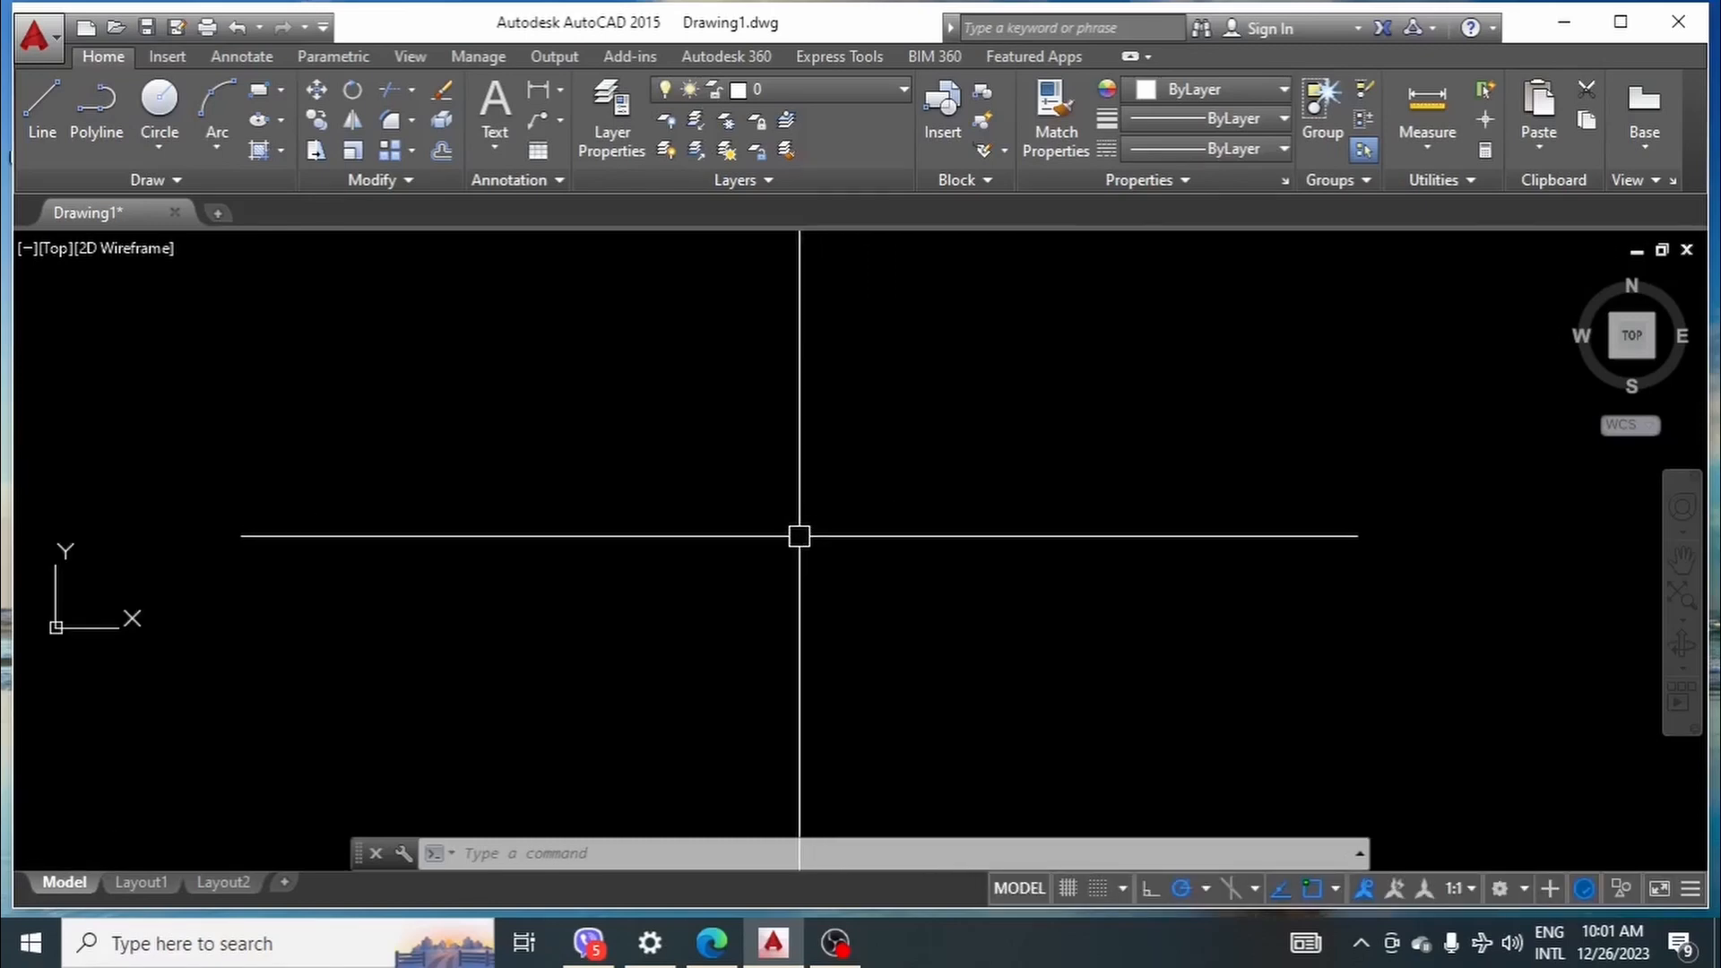
text(QQ)
key(Return)
click(709, 544)
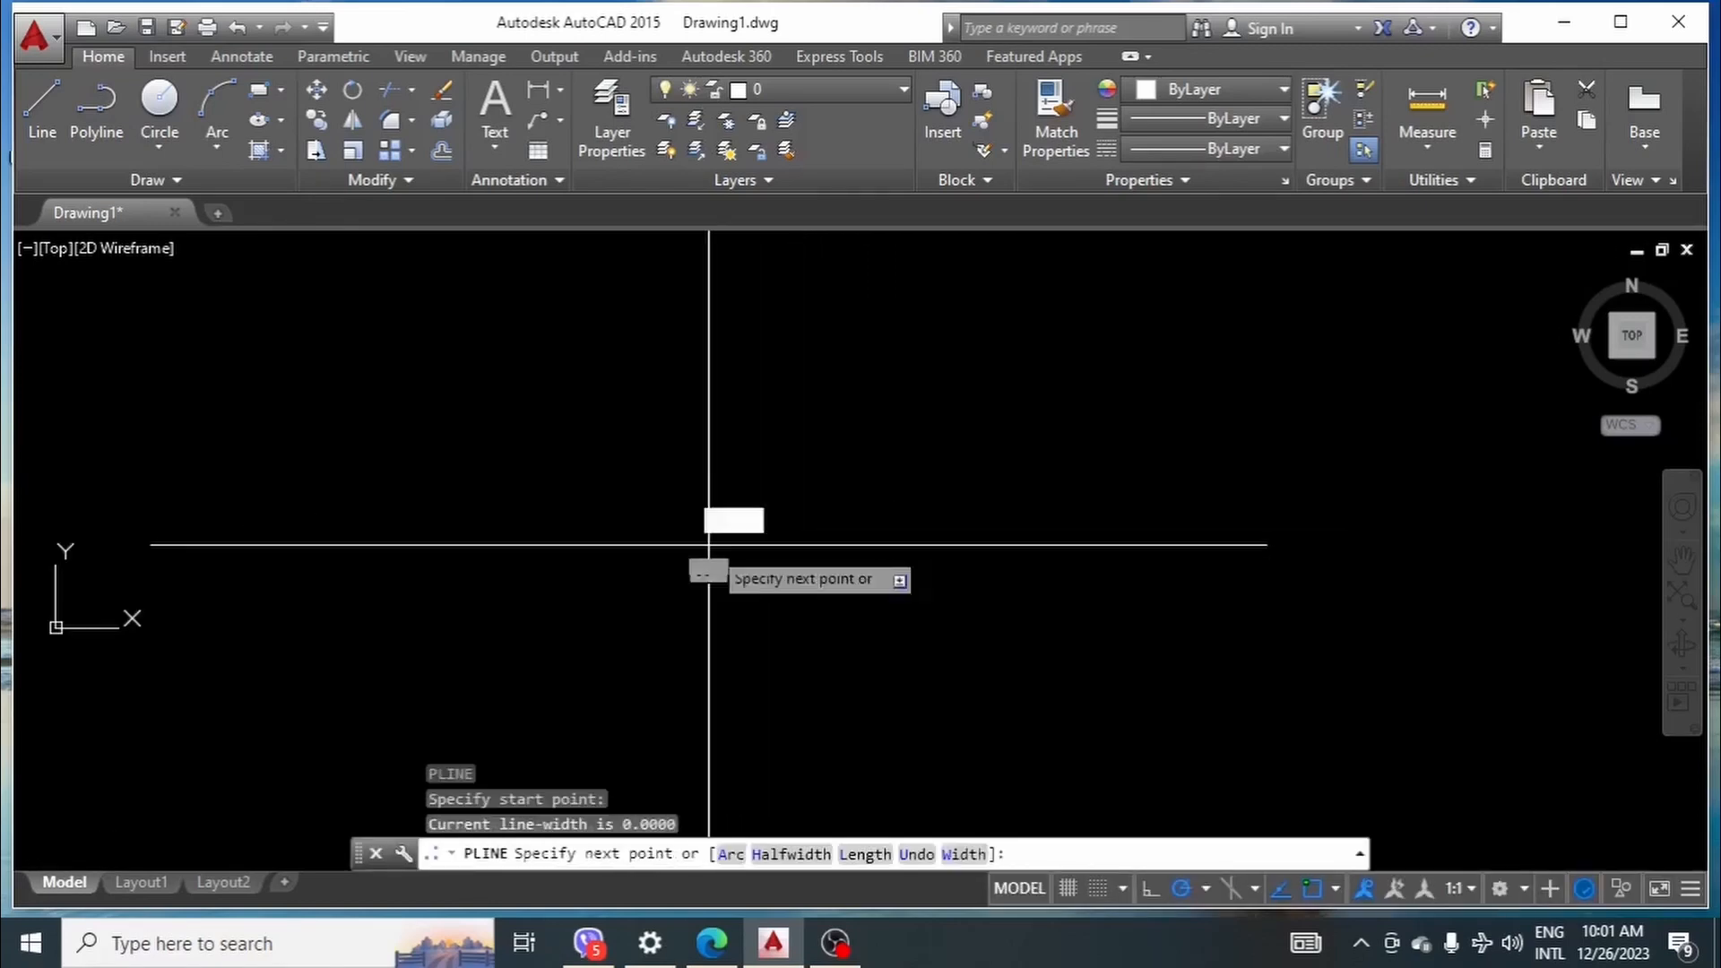
click(991, 440)
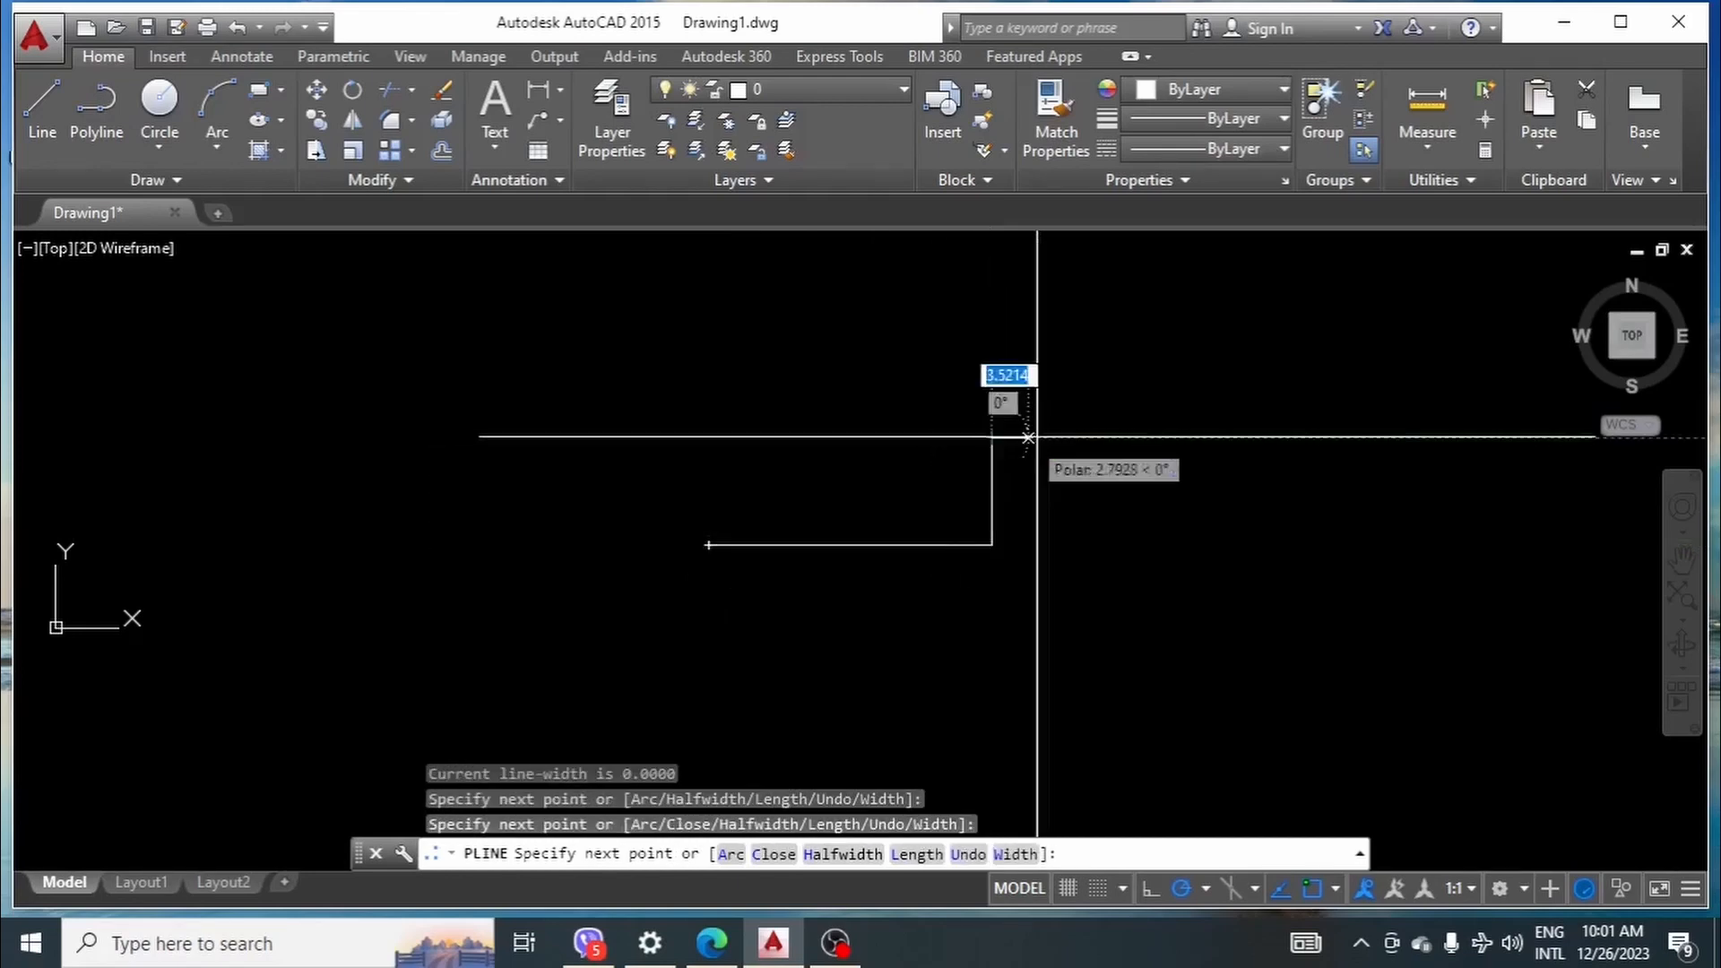
click(1134, 439)
click(1134, 328)
click(966, 328)
key(Return)
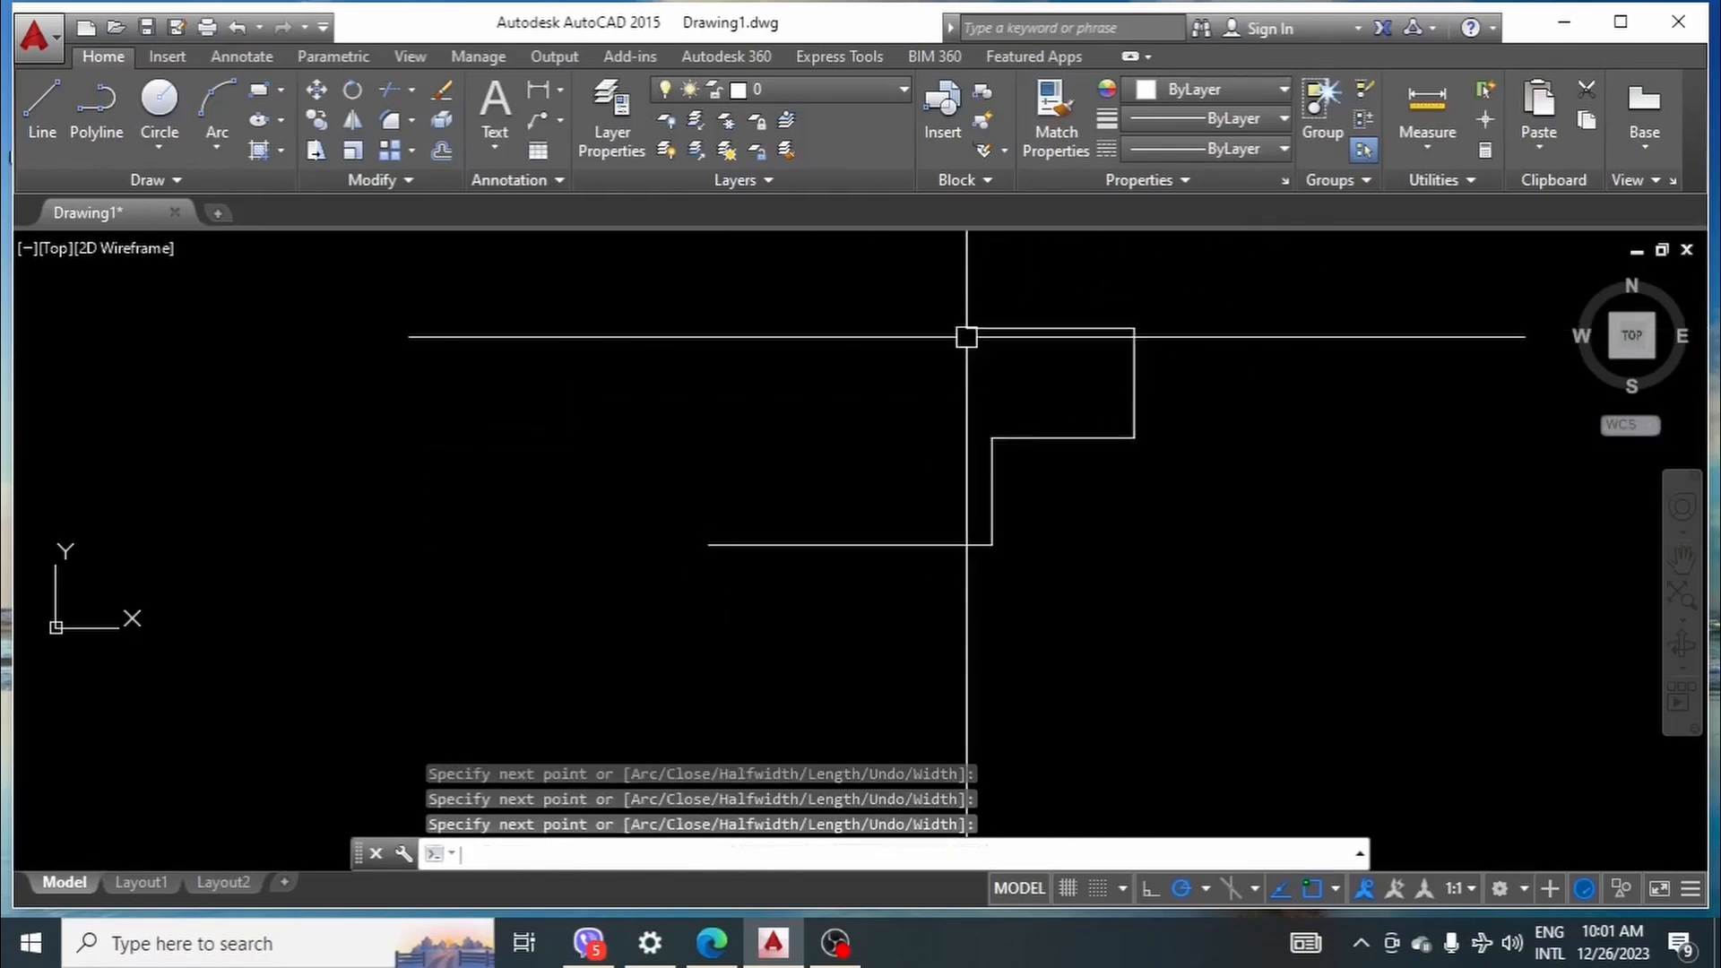
- Select the whole stepped polyline and try the RR alias on it, dismissing the dialogs it opens
scroll(765, 388, down, 2)
click(623, 318)
click(1179, 600)
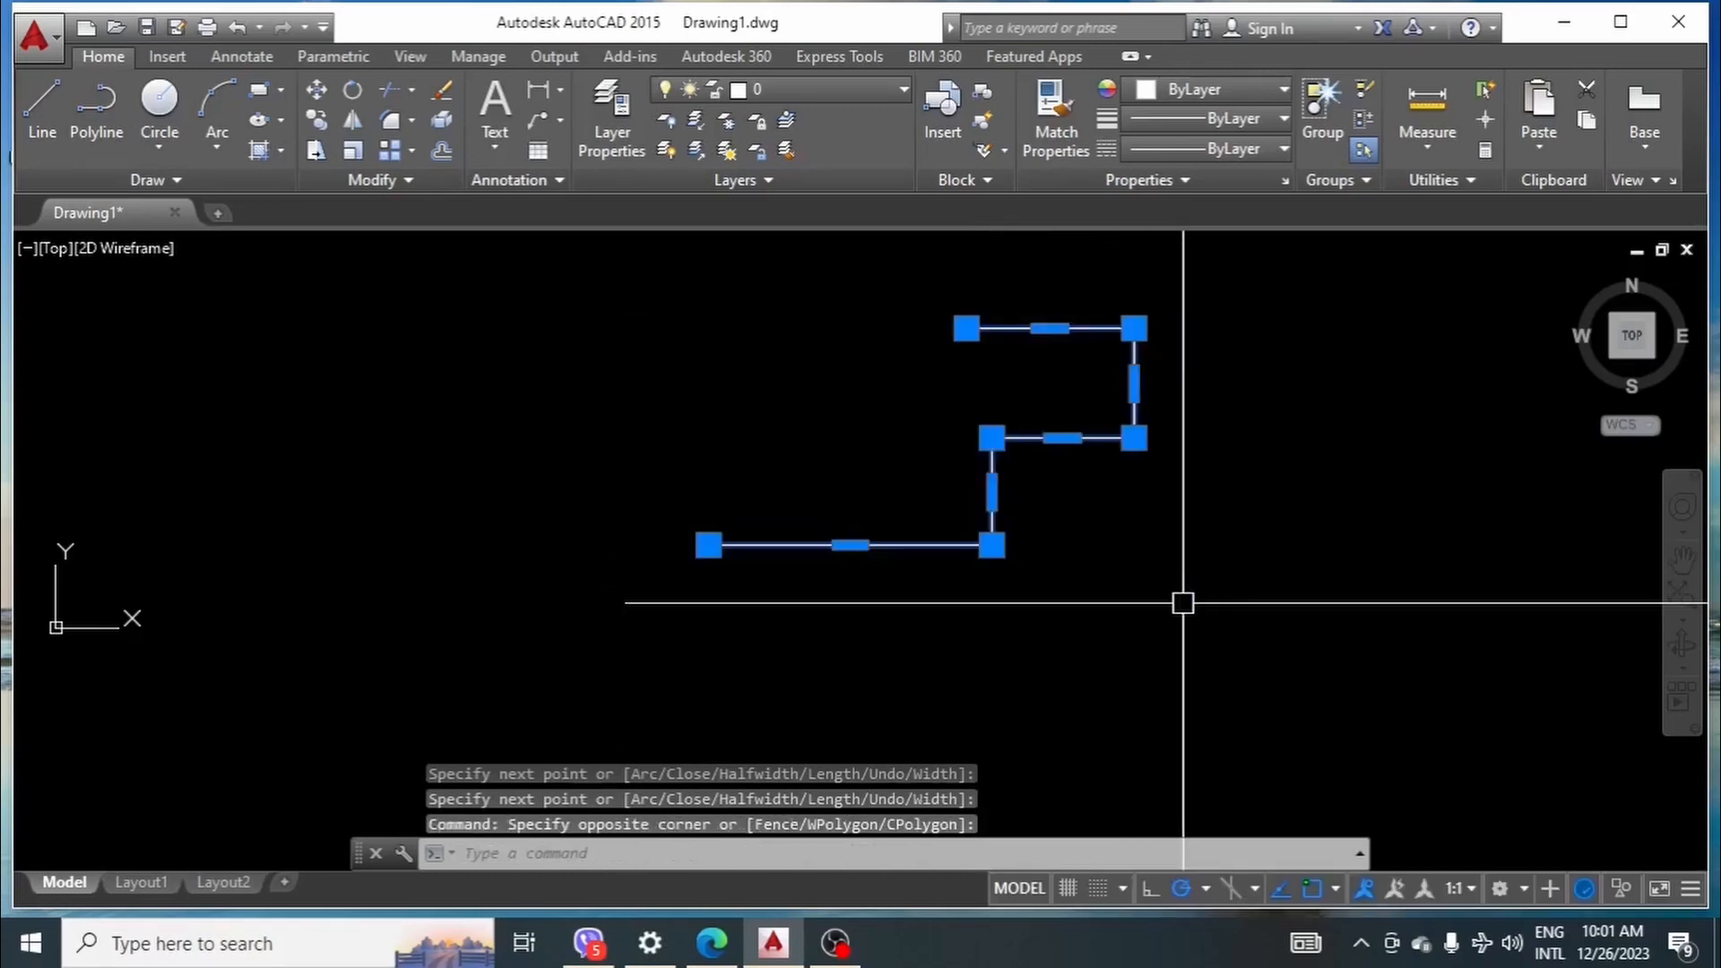
text(RR)
key(Return)
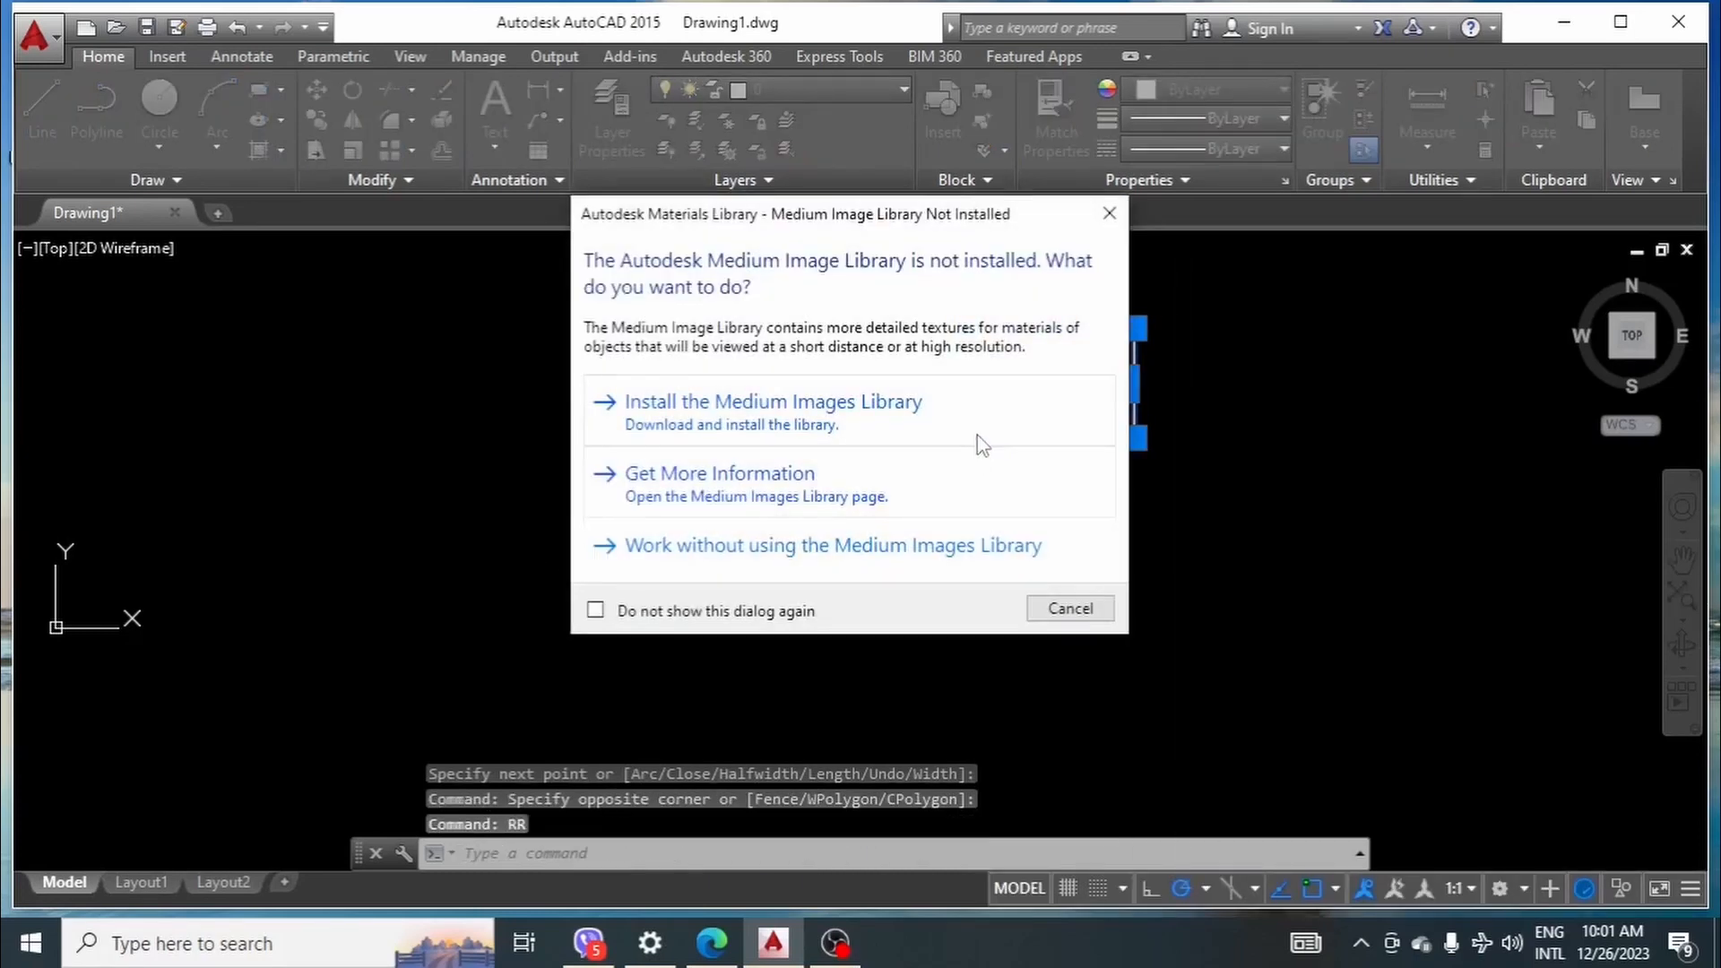
click(1108, 214)
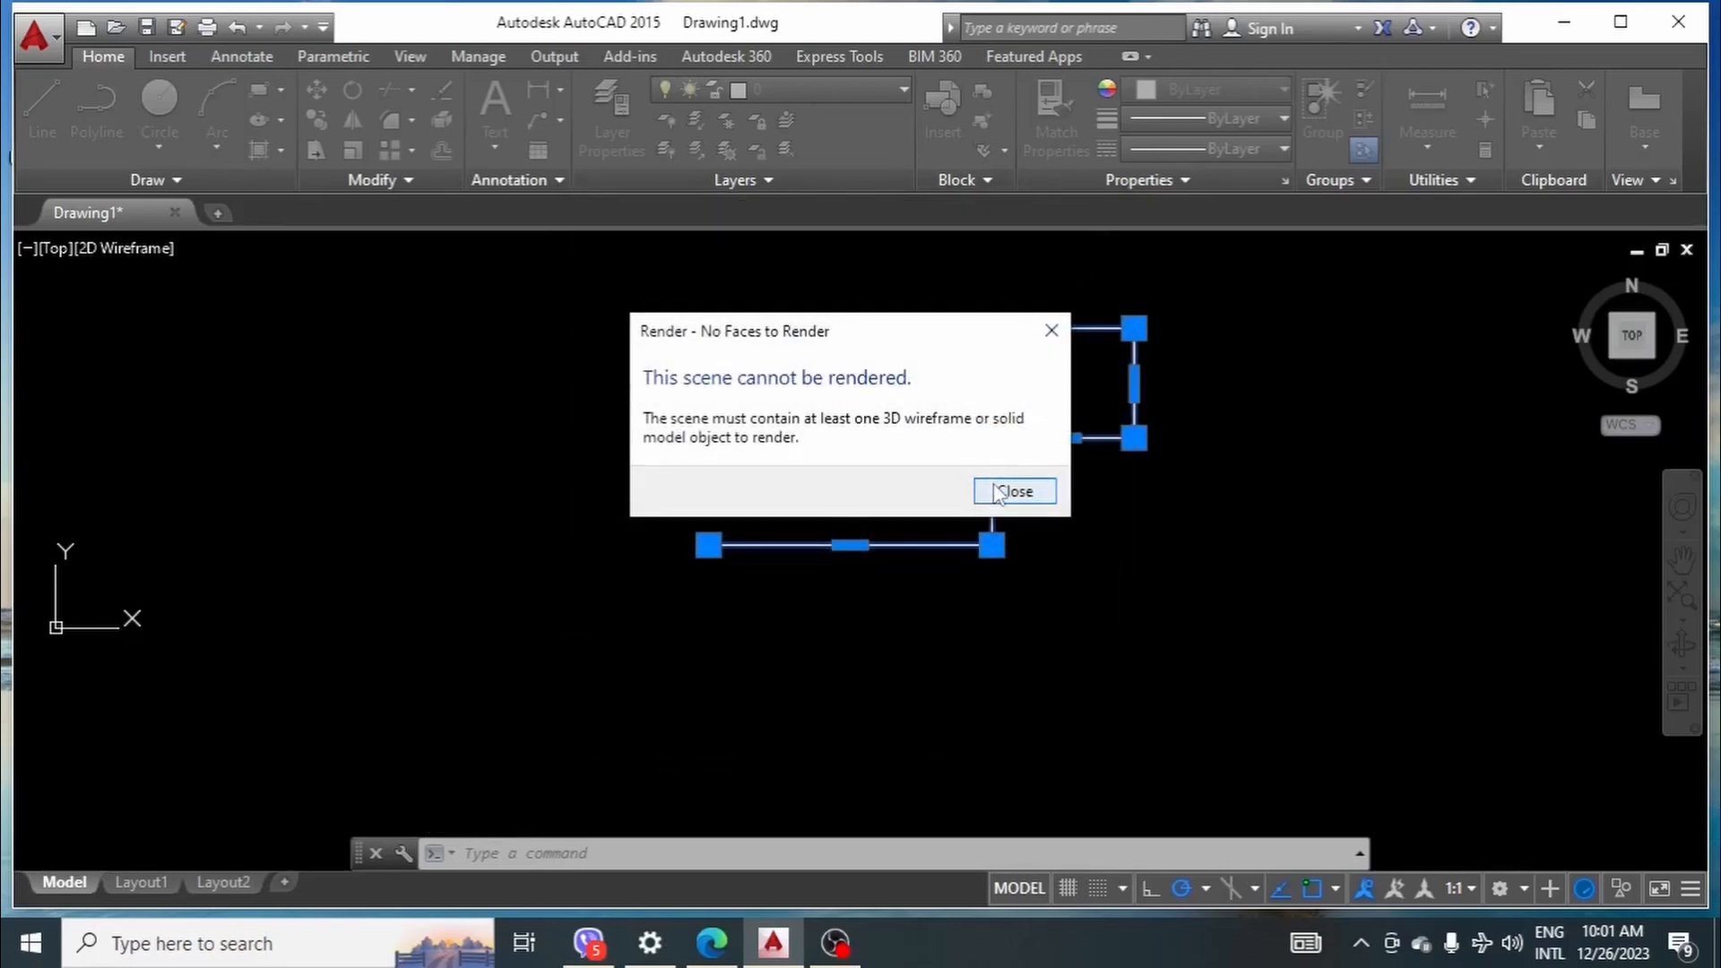
click(1015, 491)
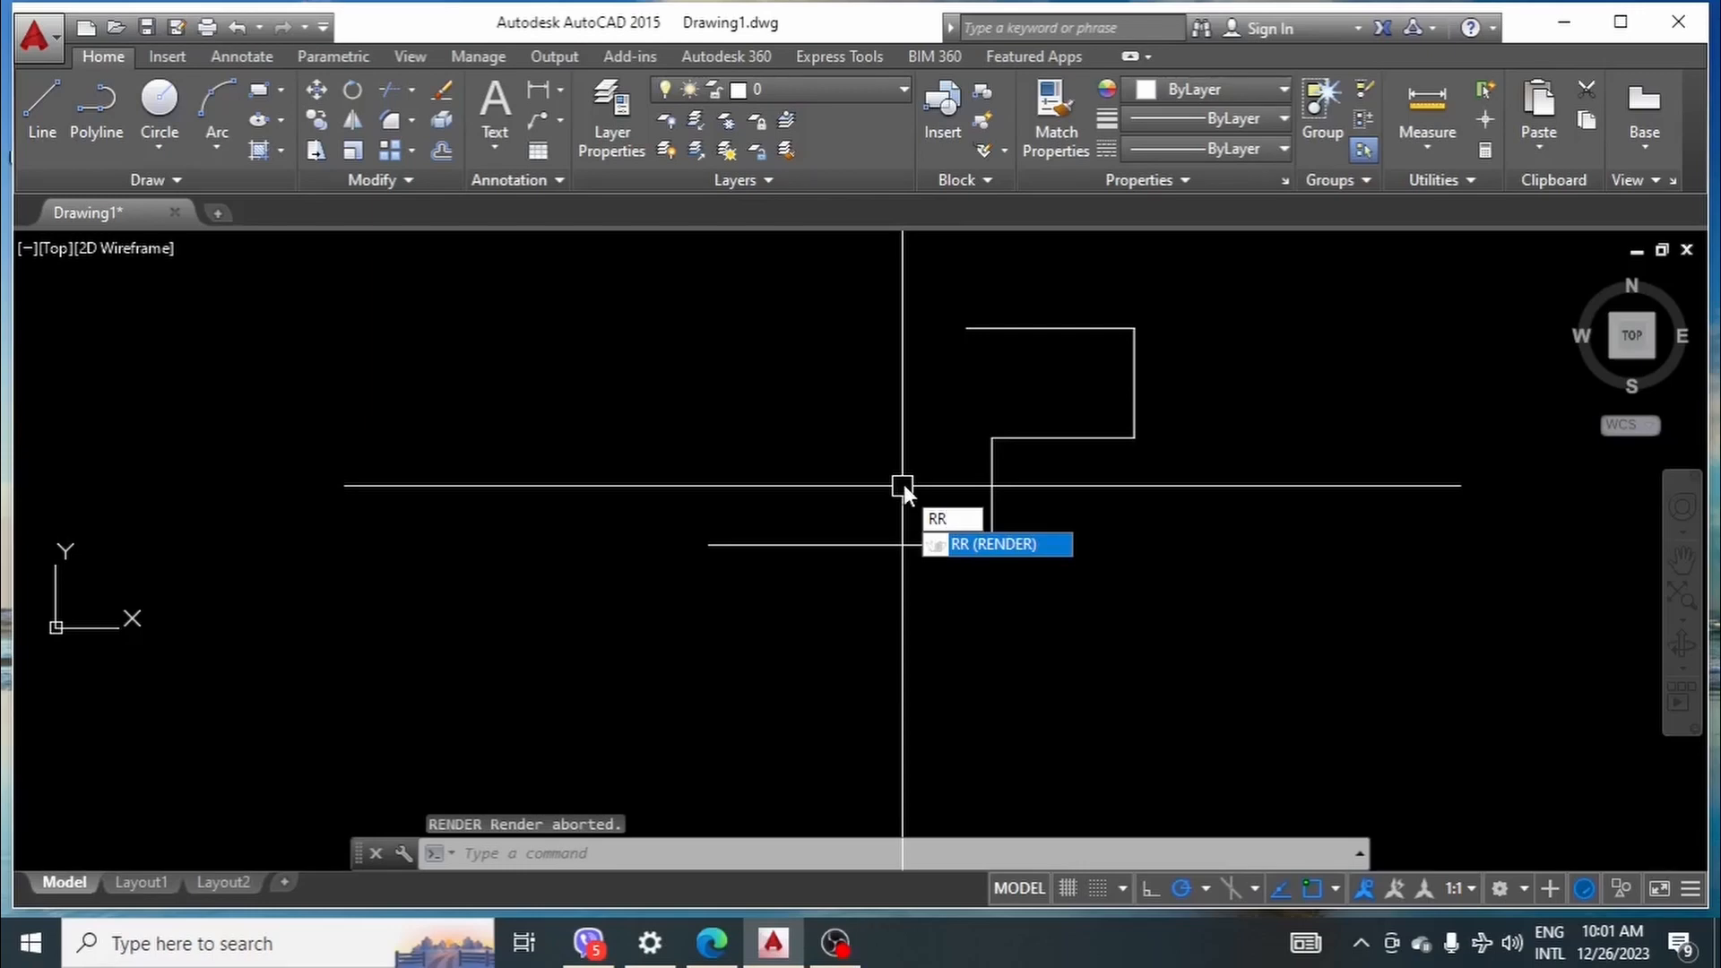
key(Escape)
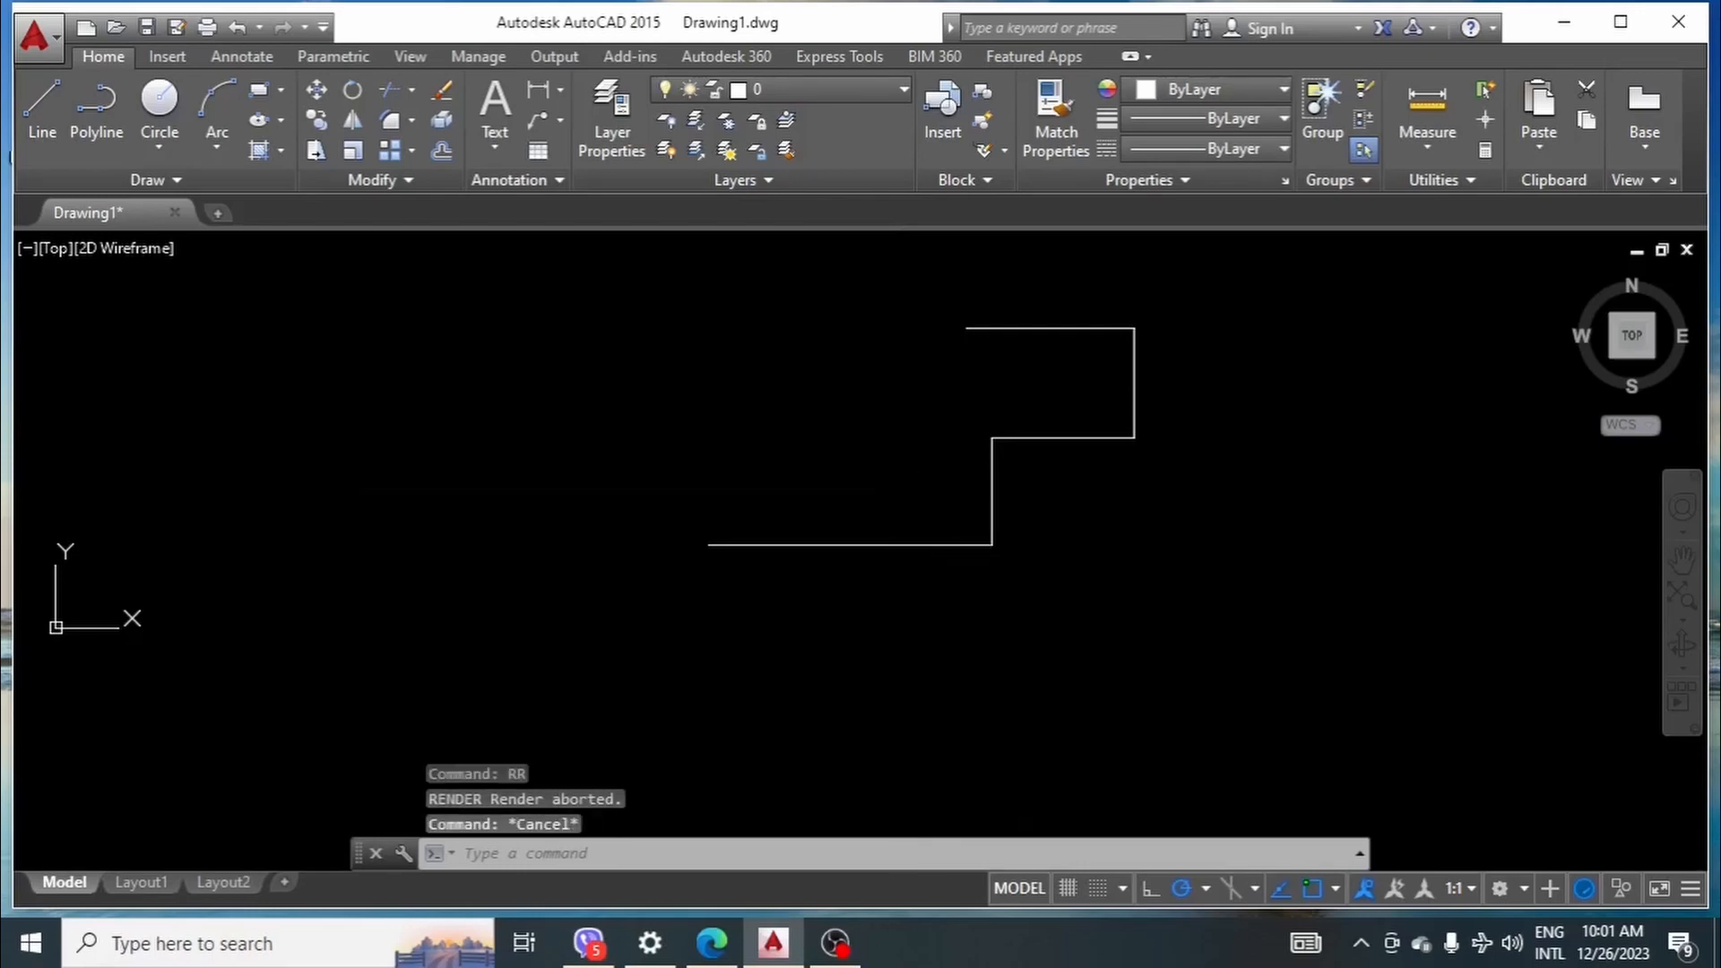
text(ro)
key(Return)
key(Escape)
scroll(615, 327, down, 1)
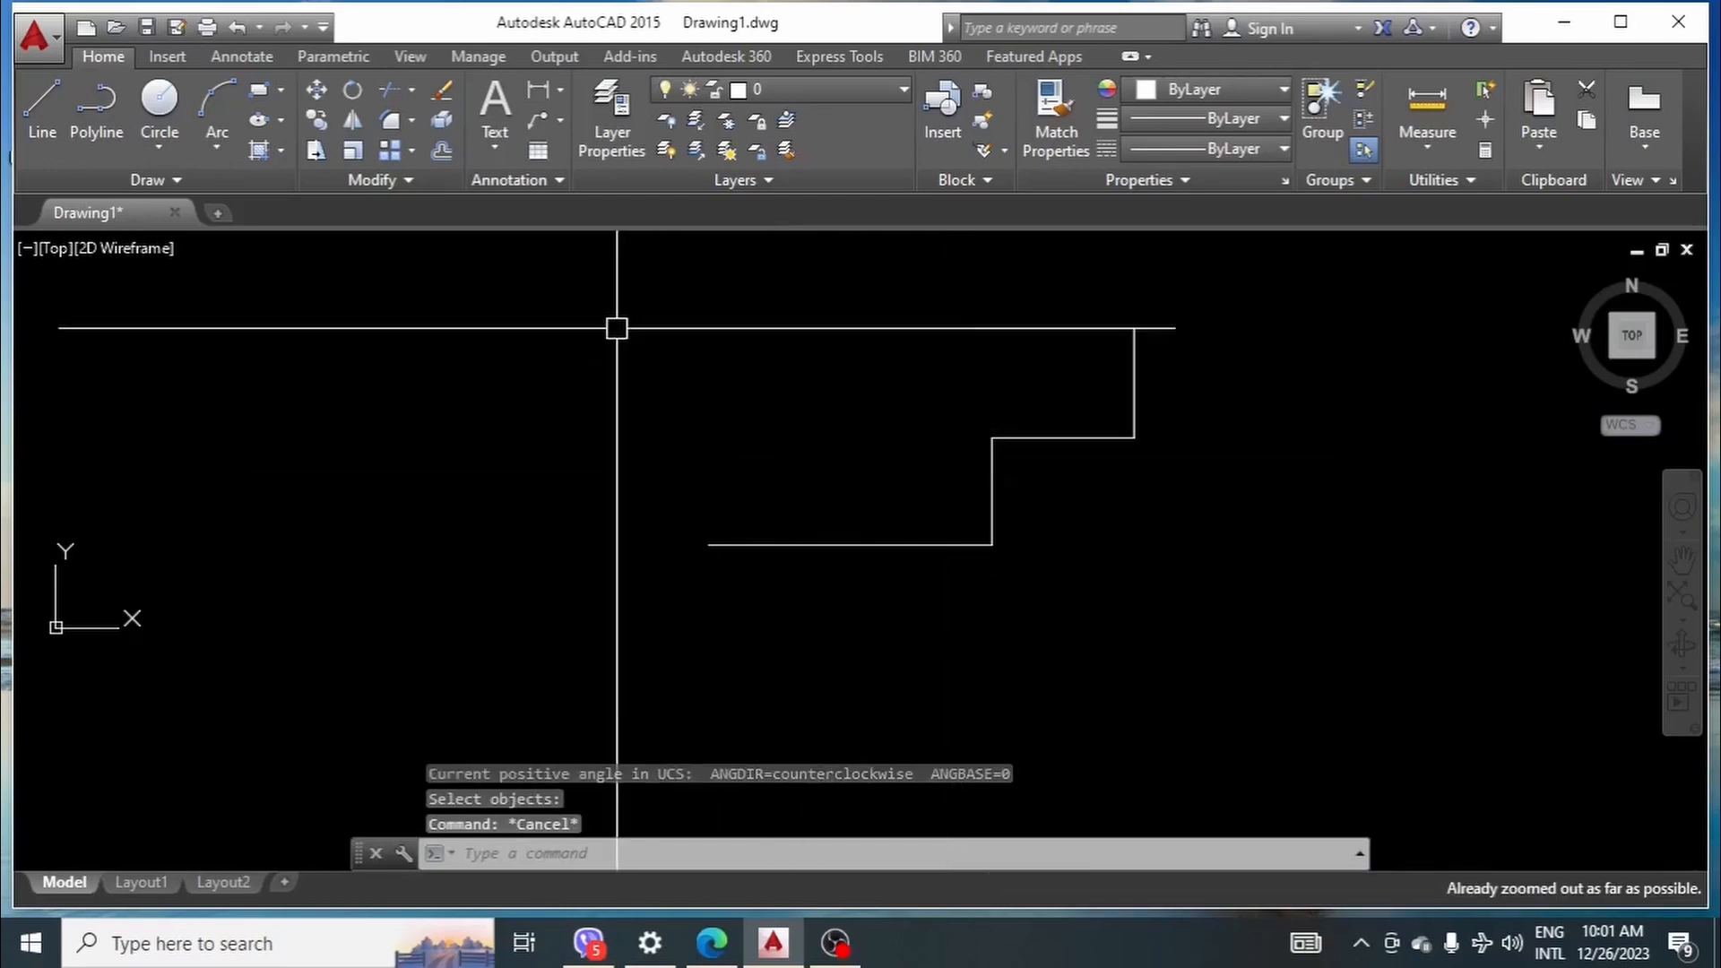
- Select the whole stepped polyline and rotate it 90° counterclockwise about a point inside its outline using the RO alias
click(594, 309)
click(1240, 647)
text(ro)
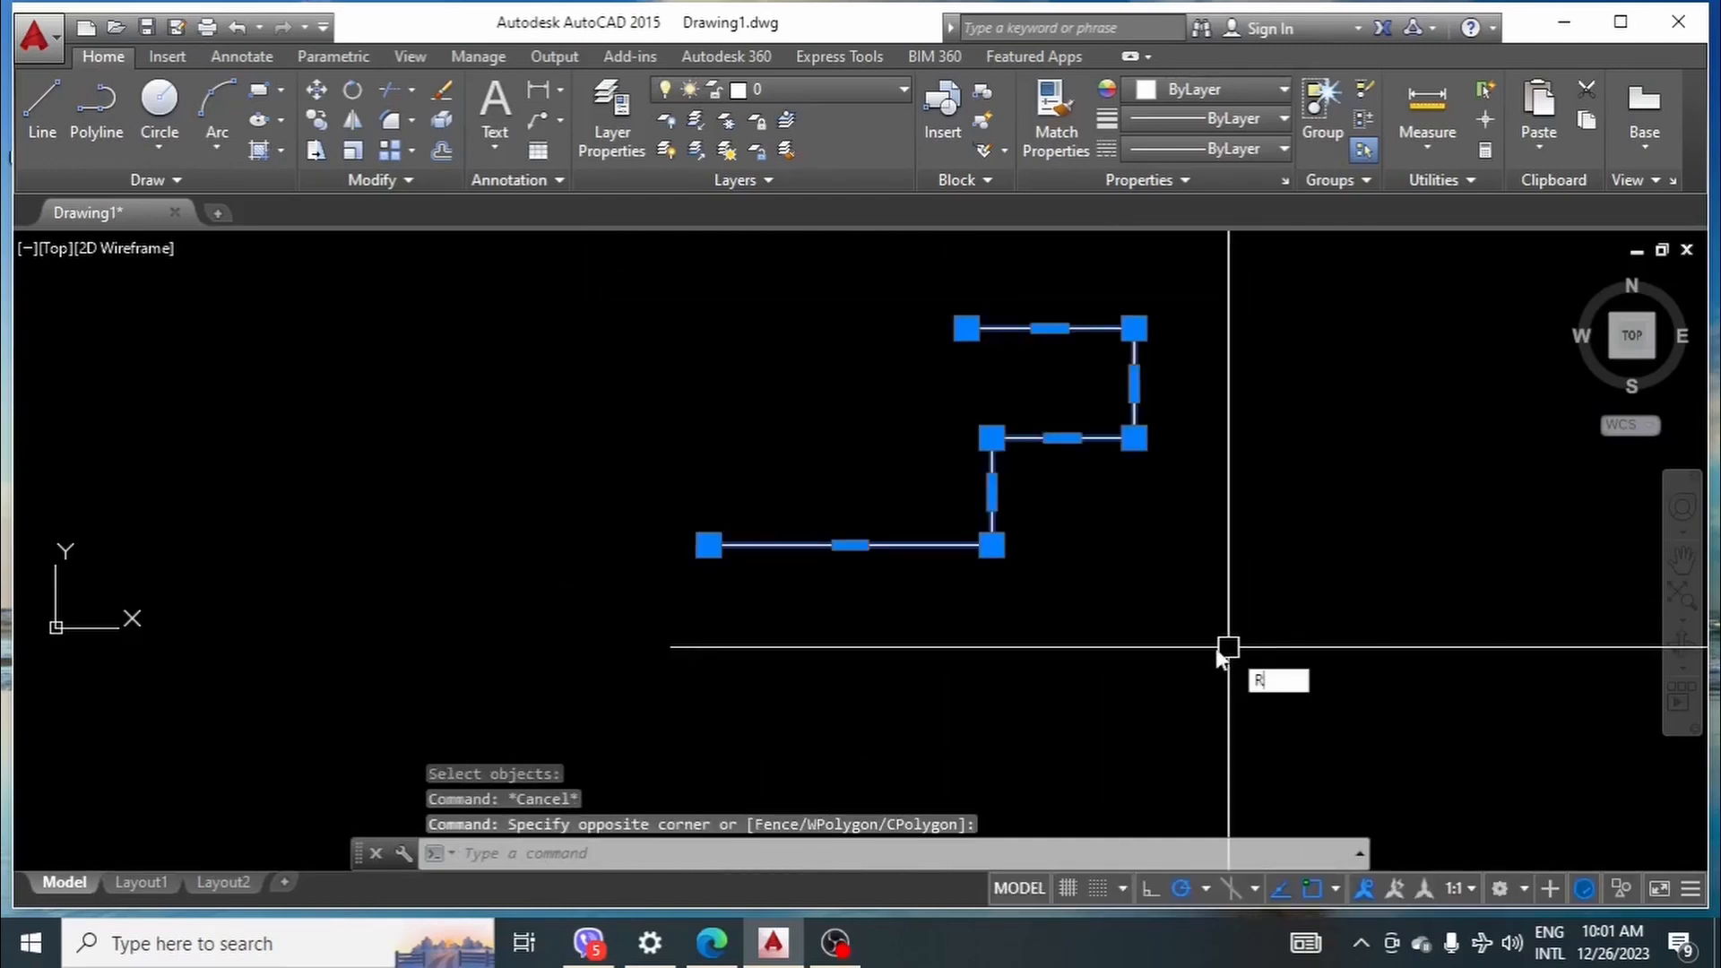
key(Return)
click(855, 461)
click(856, 394)
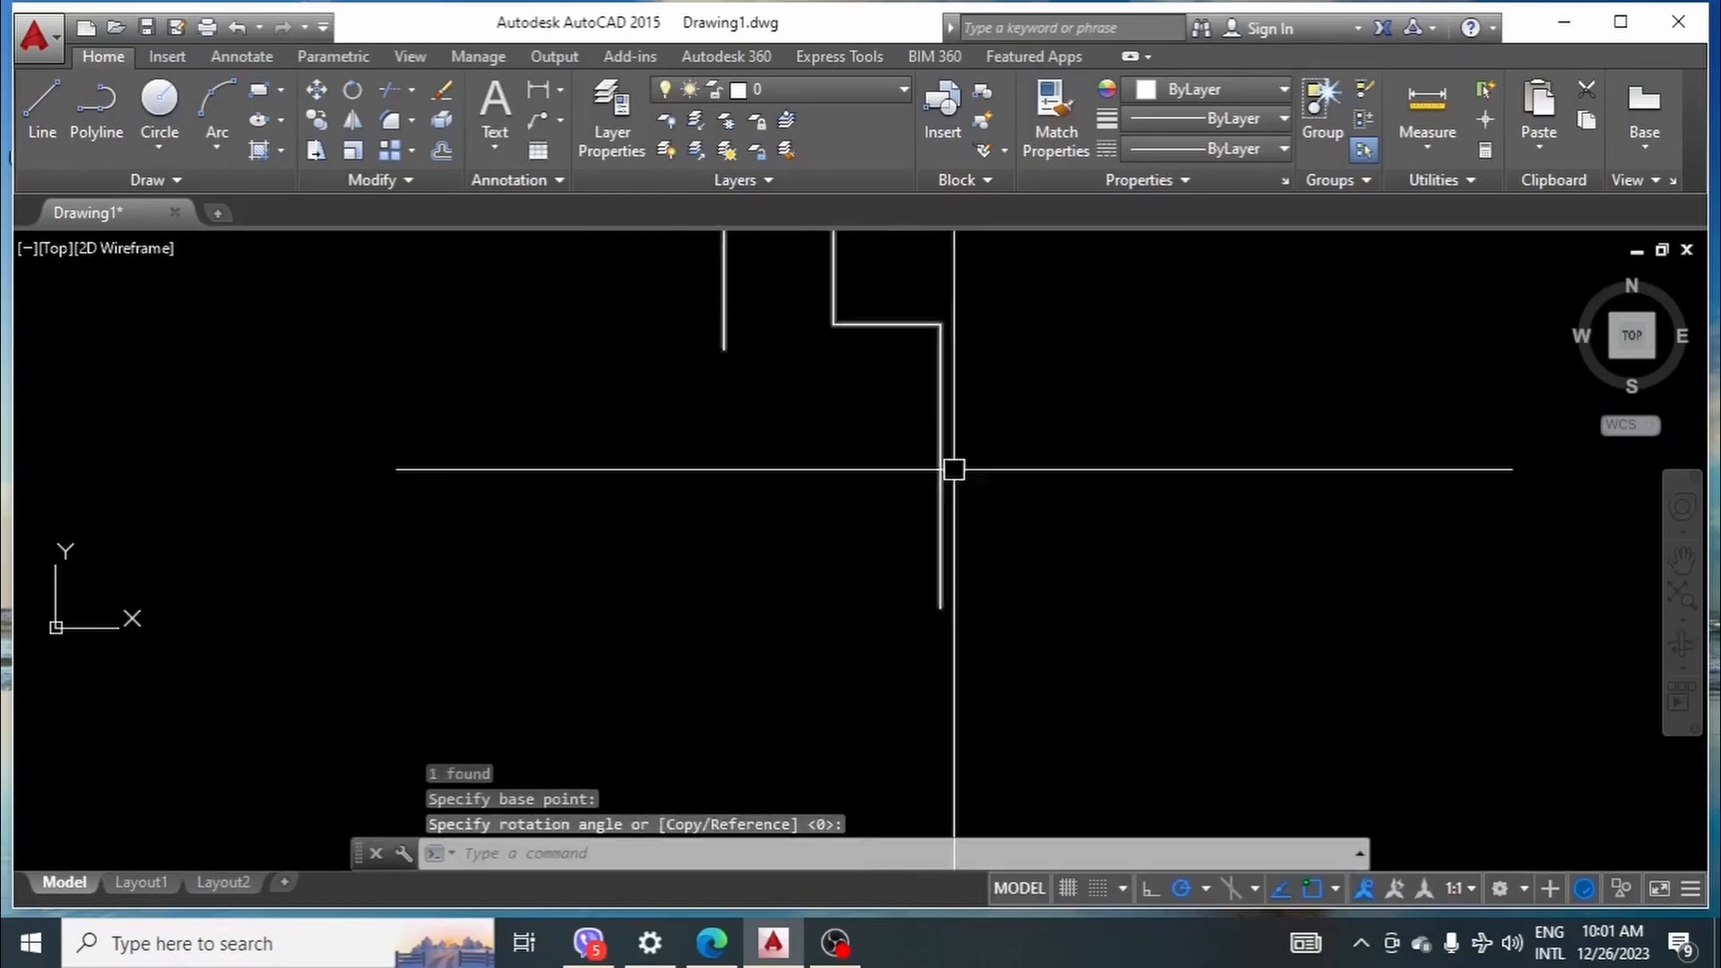
scroll(1010, 484, down, 1)
key(Escape)
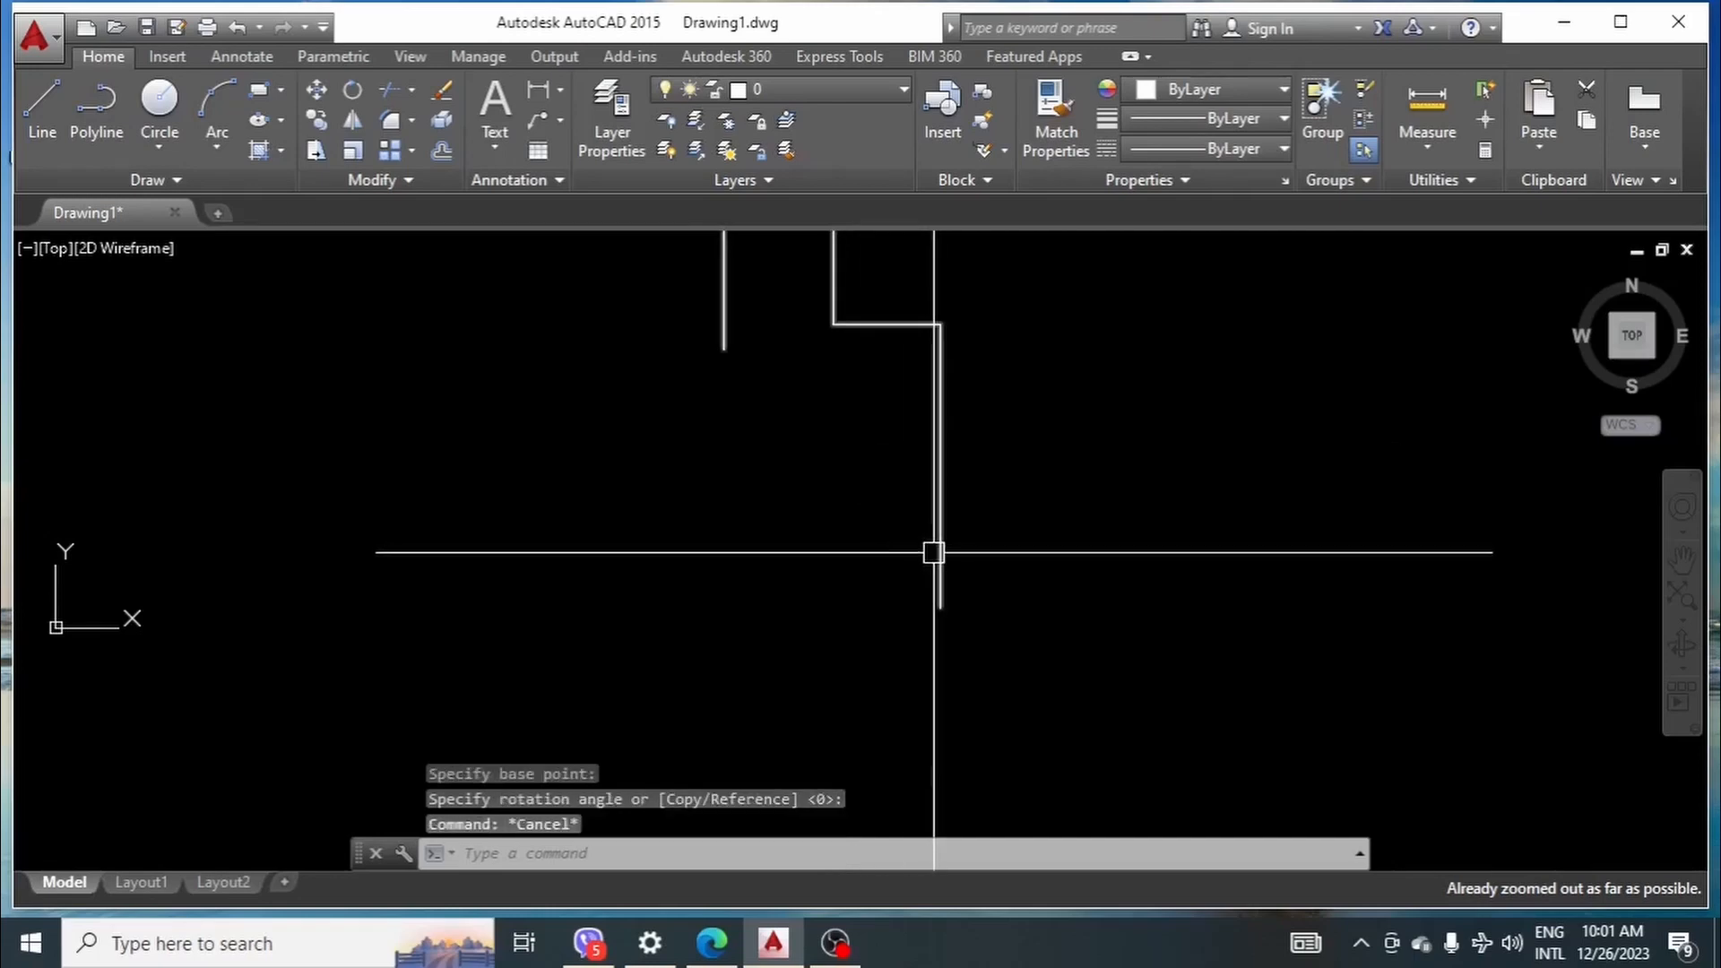
- Regenerate the model with the RE alias
text(RE)
key(Return)
scroll(934, 555, down, 5)
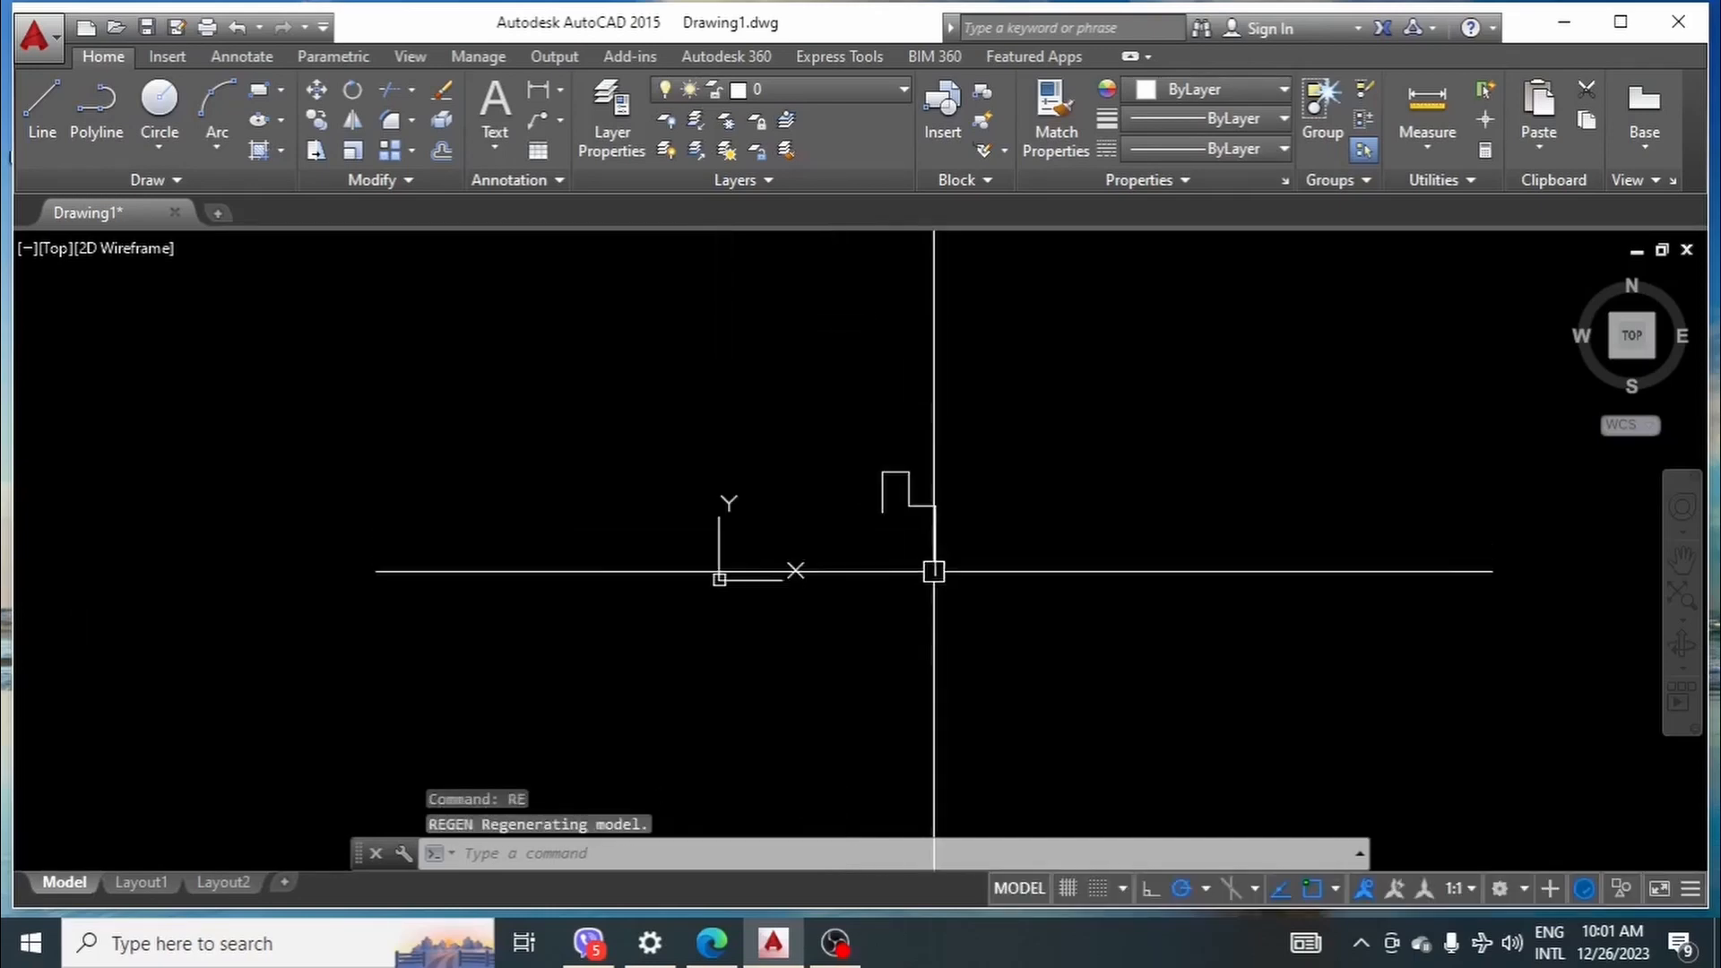
click(815, 404)
click(1003, 598)
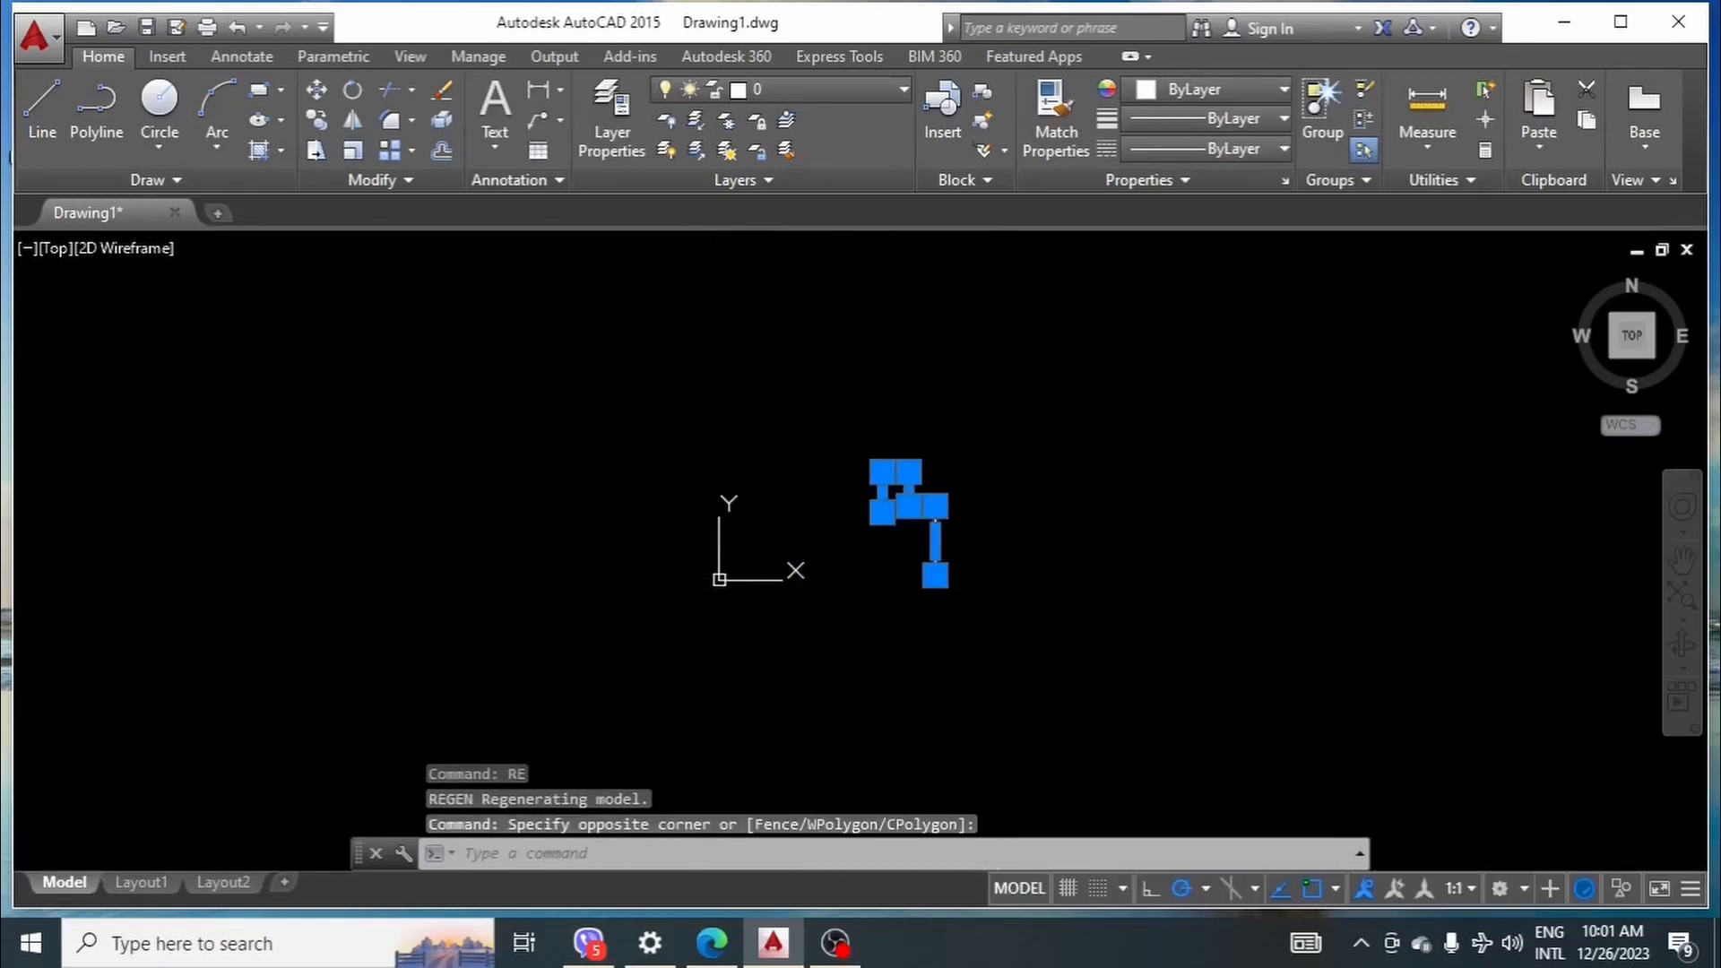
text(w)
key(Return)
click(896, 265)
- Test the WW alias by moving the whole stepped polyline up and to the right, away from the UCS icon
click(820, 440)
click(1058, 662)
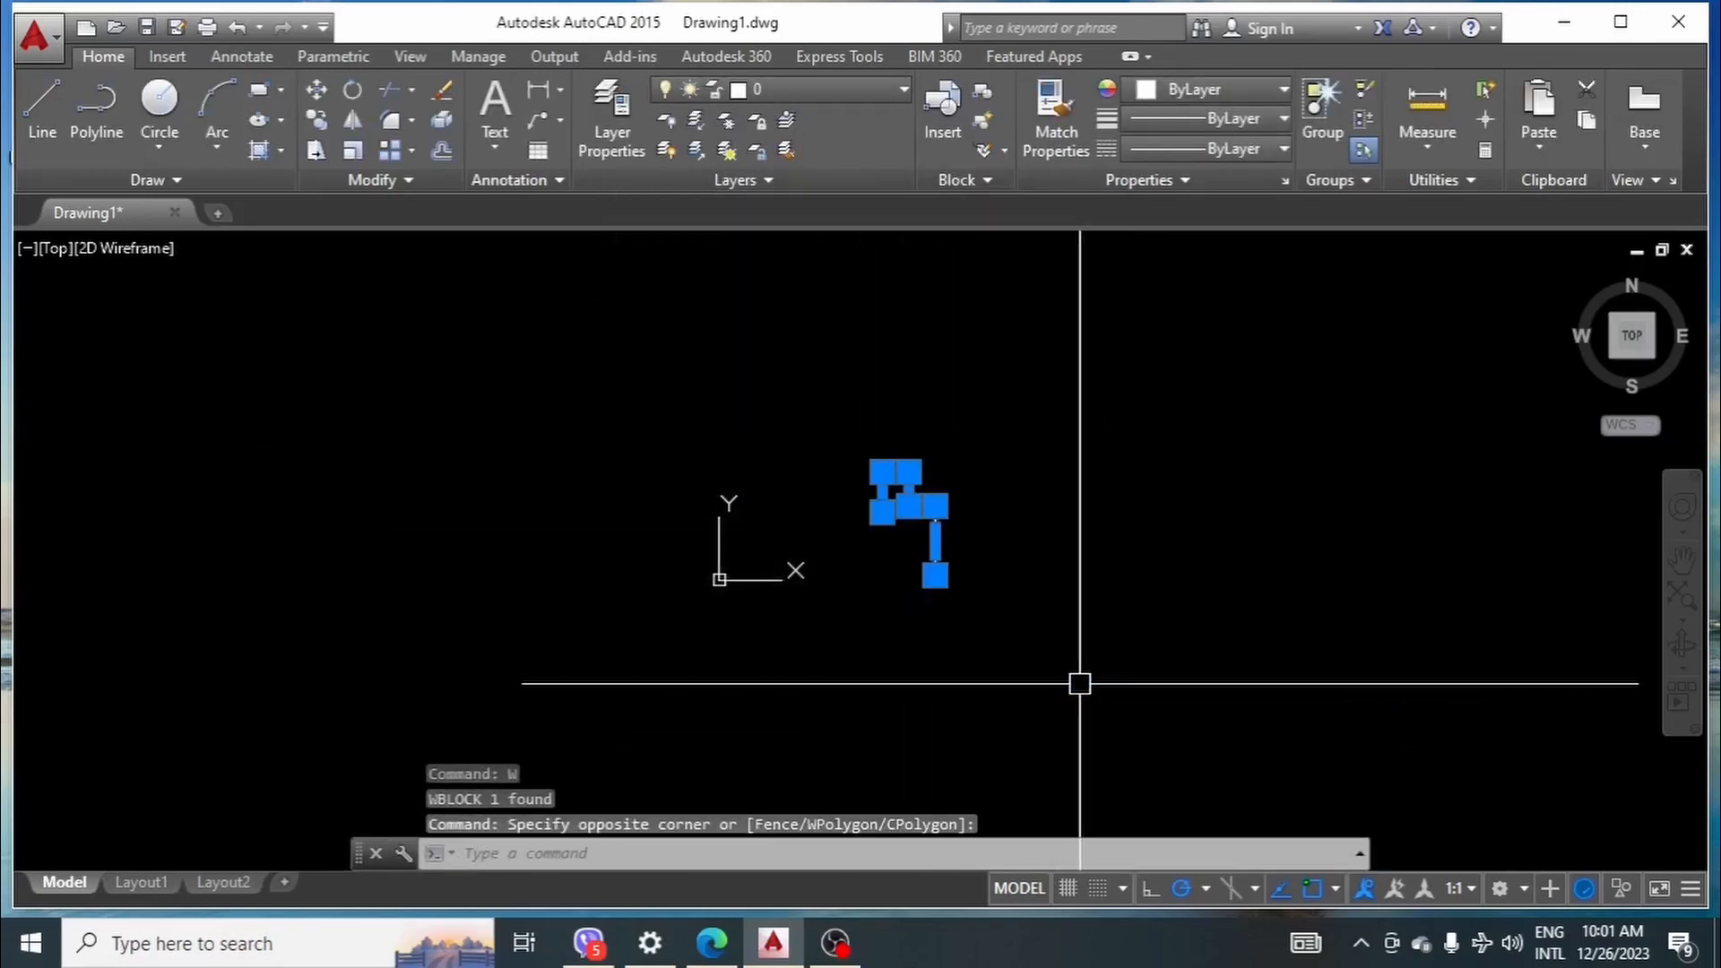
text(ww)
key(Return)
click(906, 569)
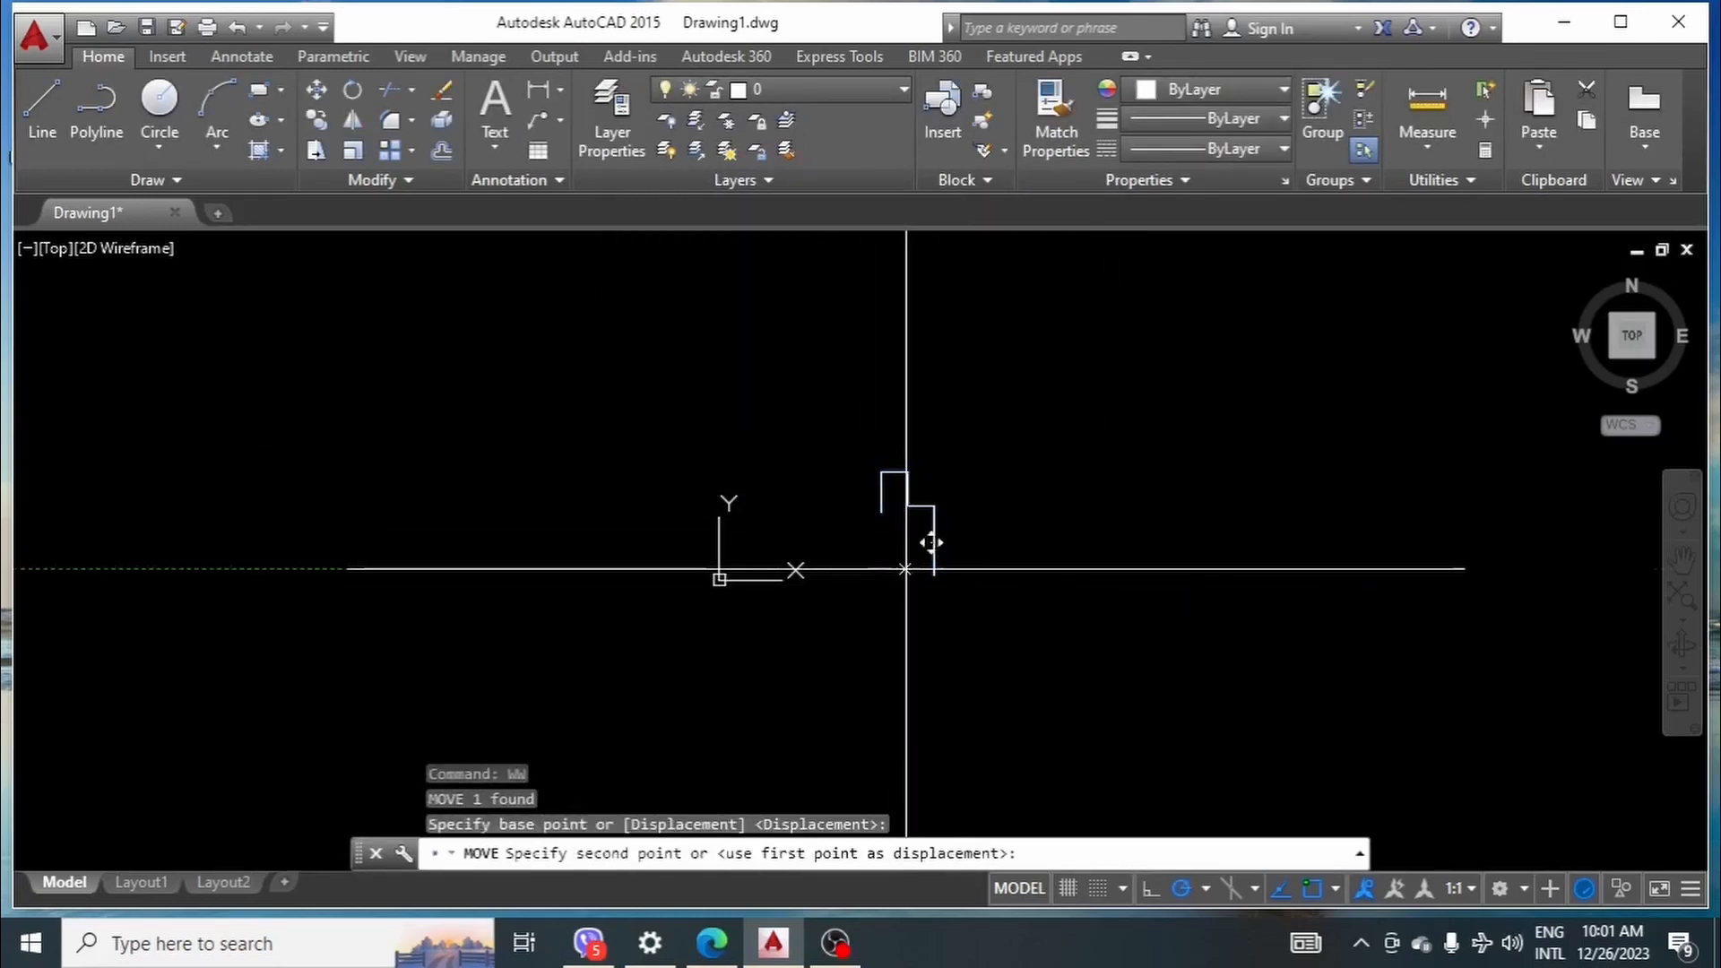
click(1152, 493)
key(Escape)
- Move the polyline with WW again, from its lower endpoint to a point slightly lower and closer to the UCS icon
click(1084, 353)
click(1259, 617)
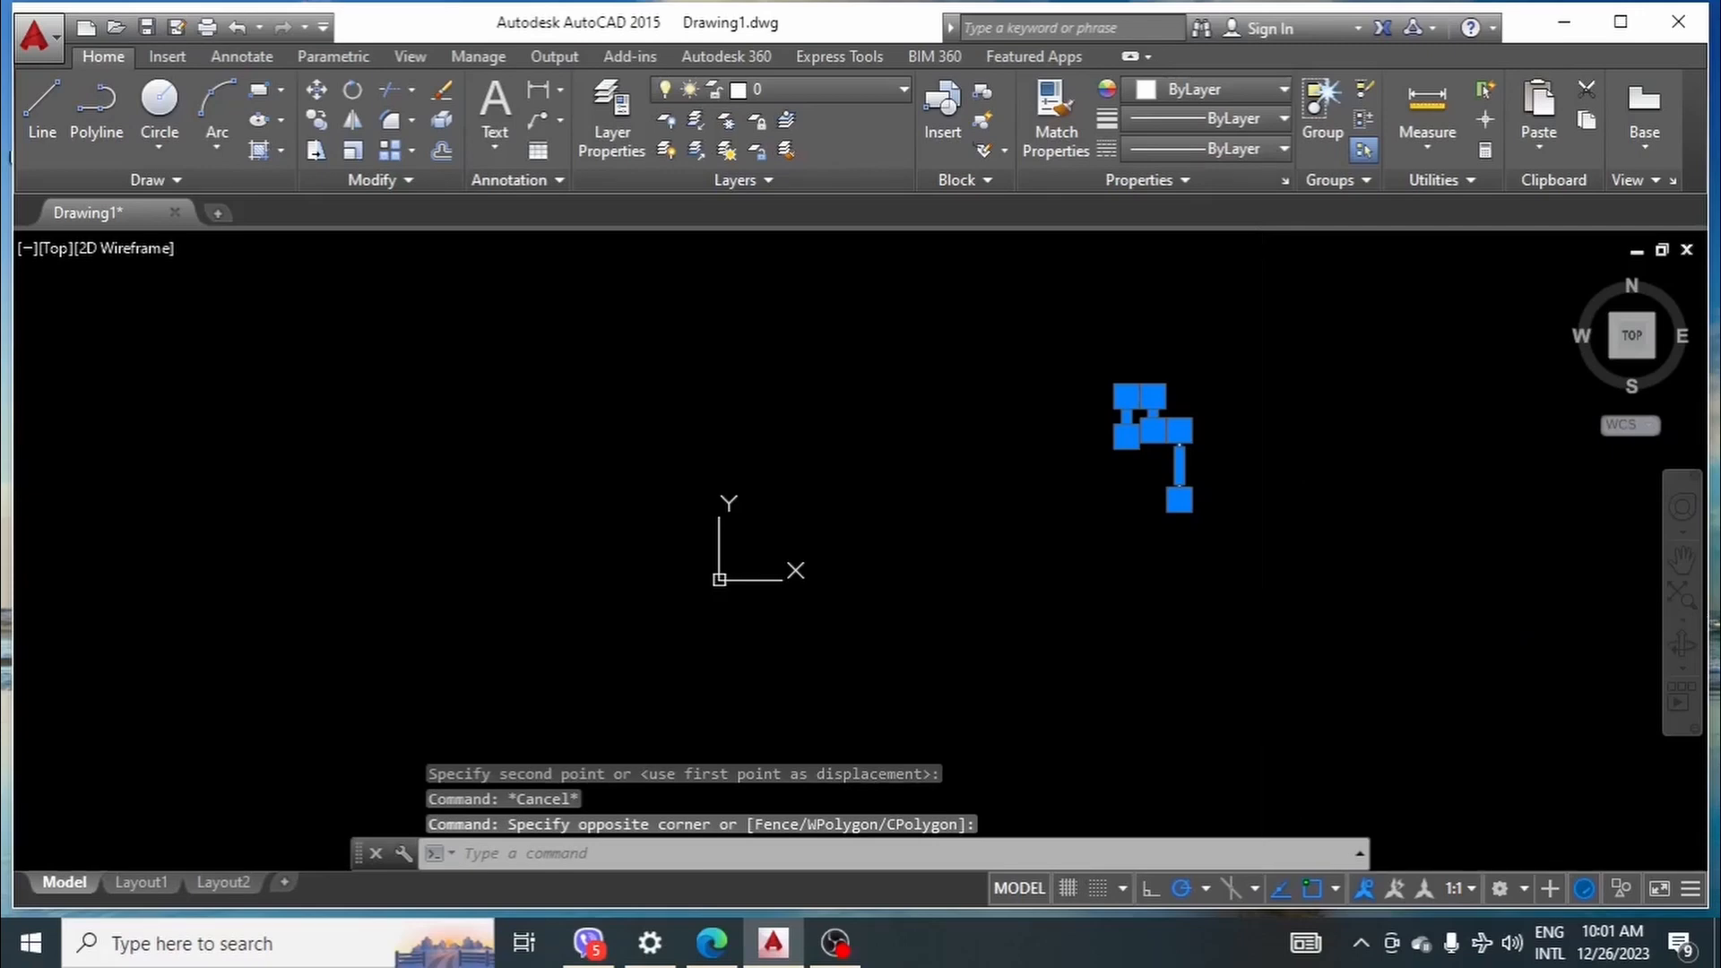
text(ww)
key(Return)
click(1180, 499)
click(1022, 536)
key(Escape)
key(Escape)
key(Escape)
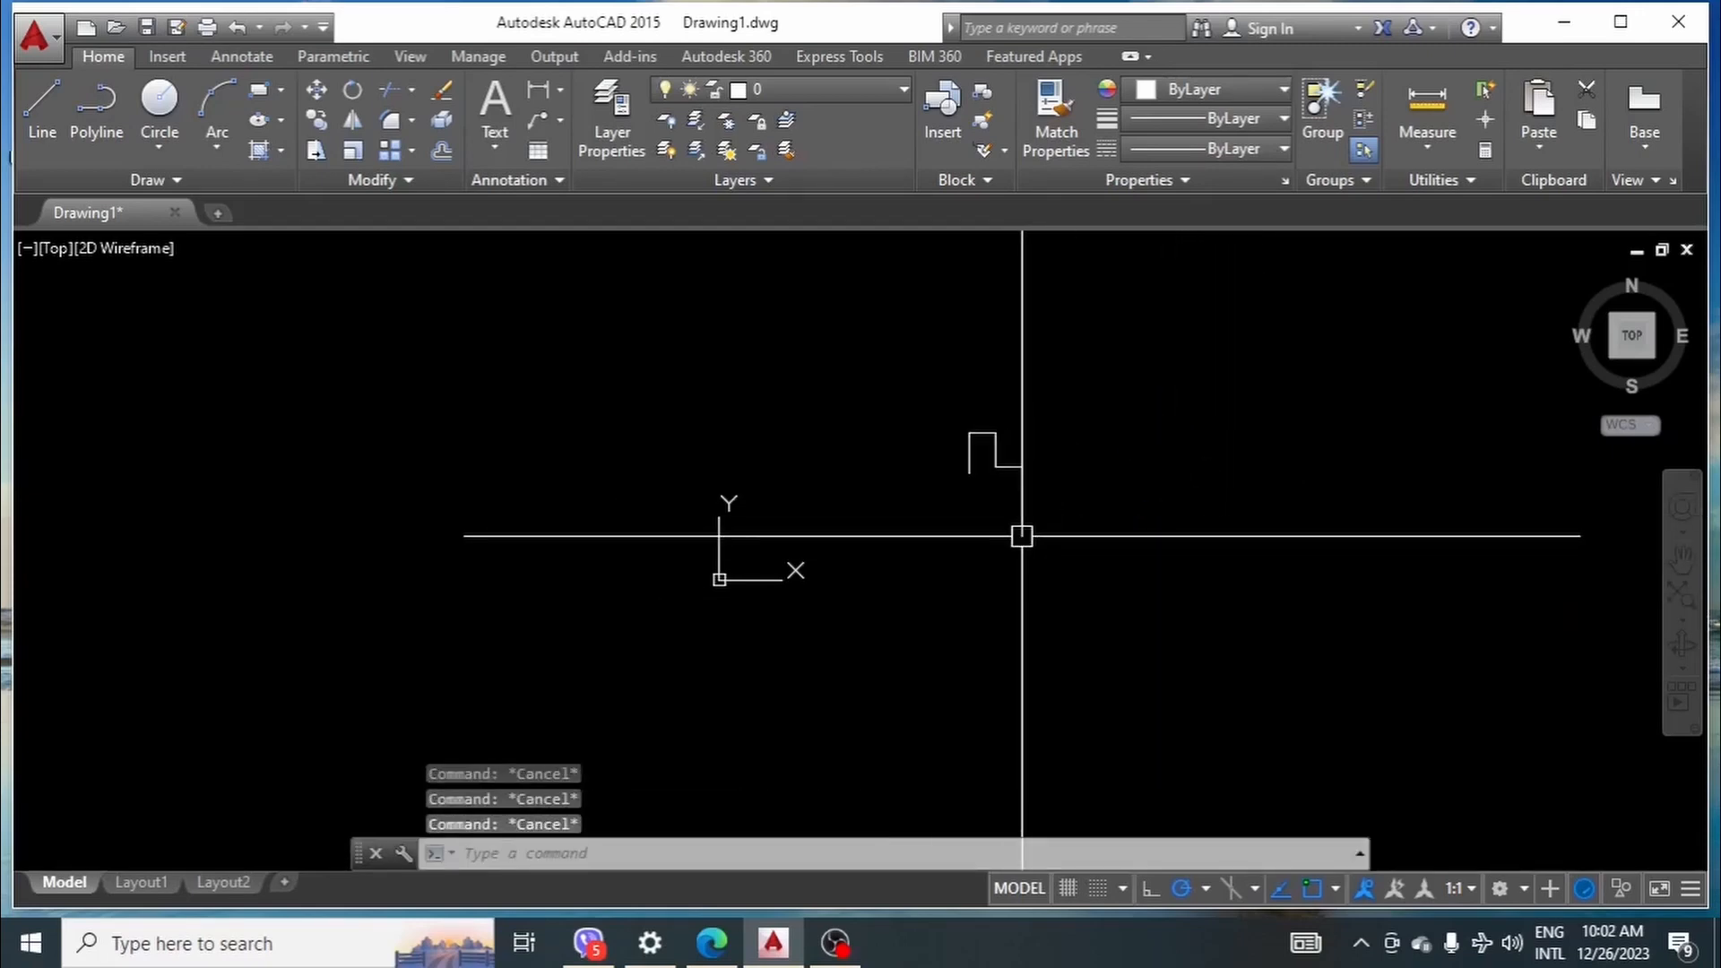
- Test the Q alias by drawing a quick leader through three points, starting just below the polyline and bending upward beside it
scroll(1007, 538, down, 2)
click(957, 362)
click(1152, 636)
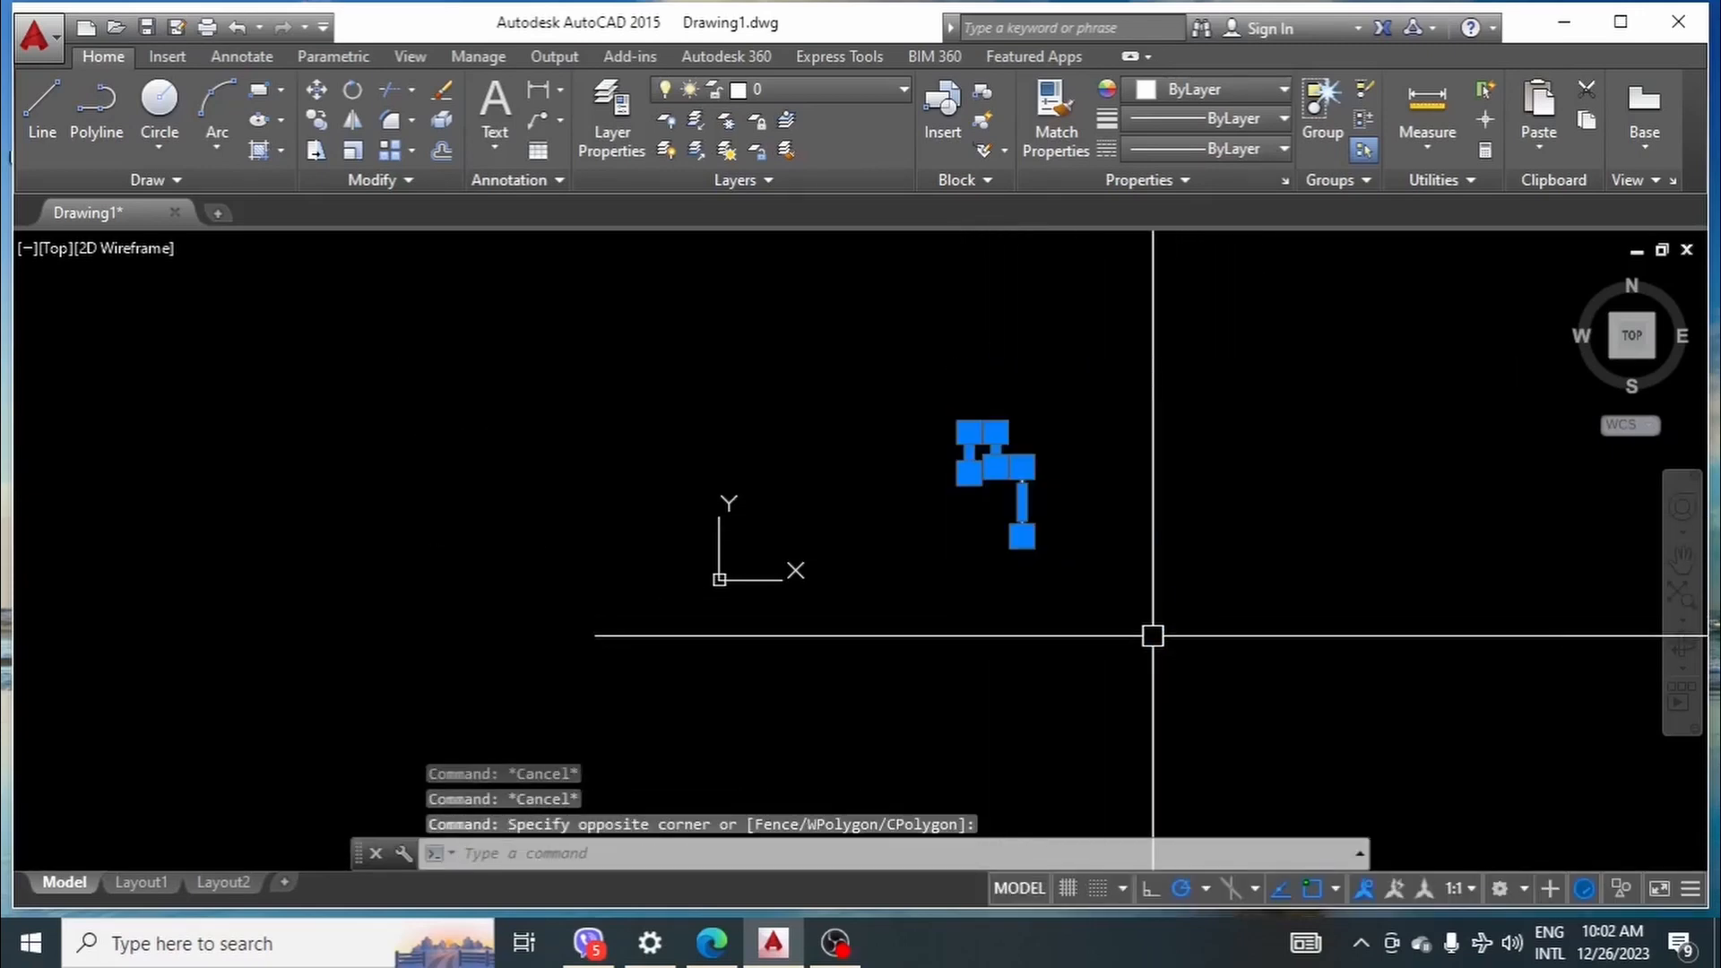
text(q)
key(Return)
click(998, 568)
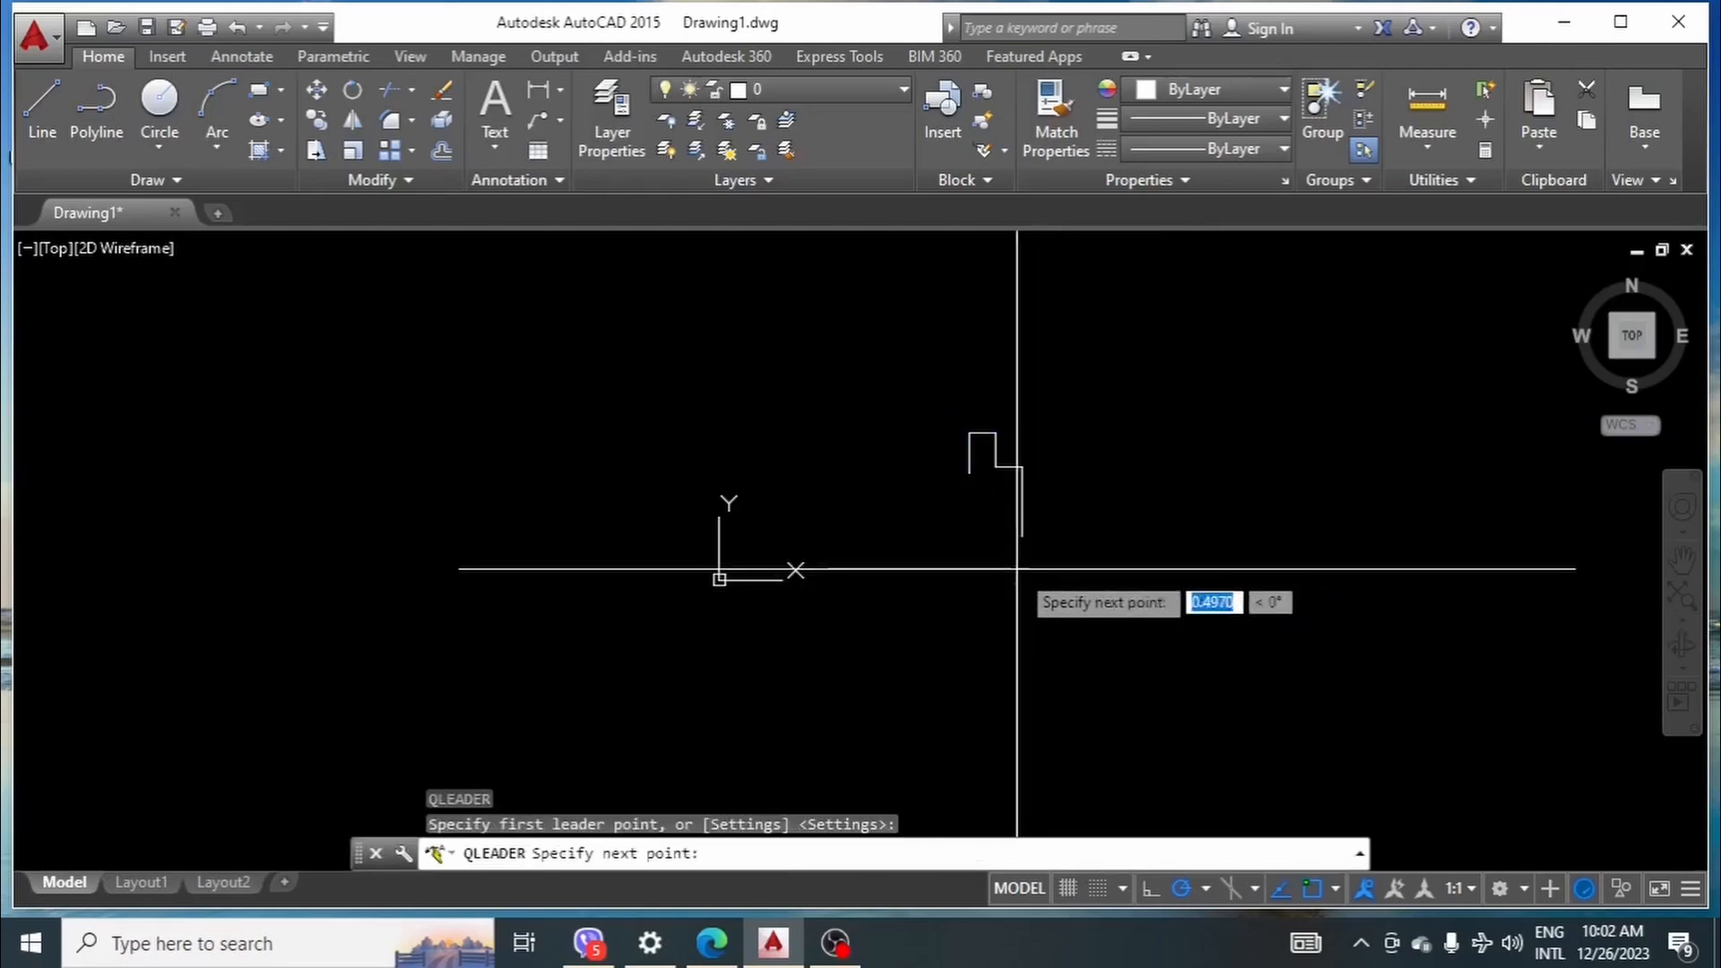
click(1143, 511)
click(1126, 405)
key(Return)
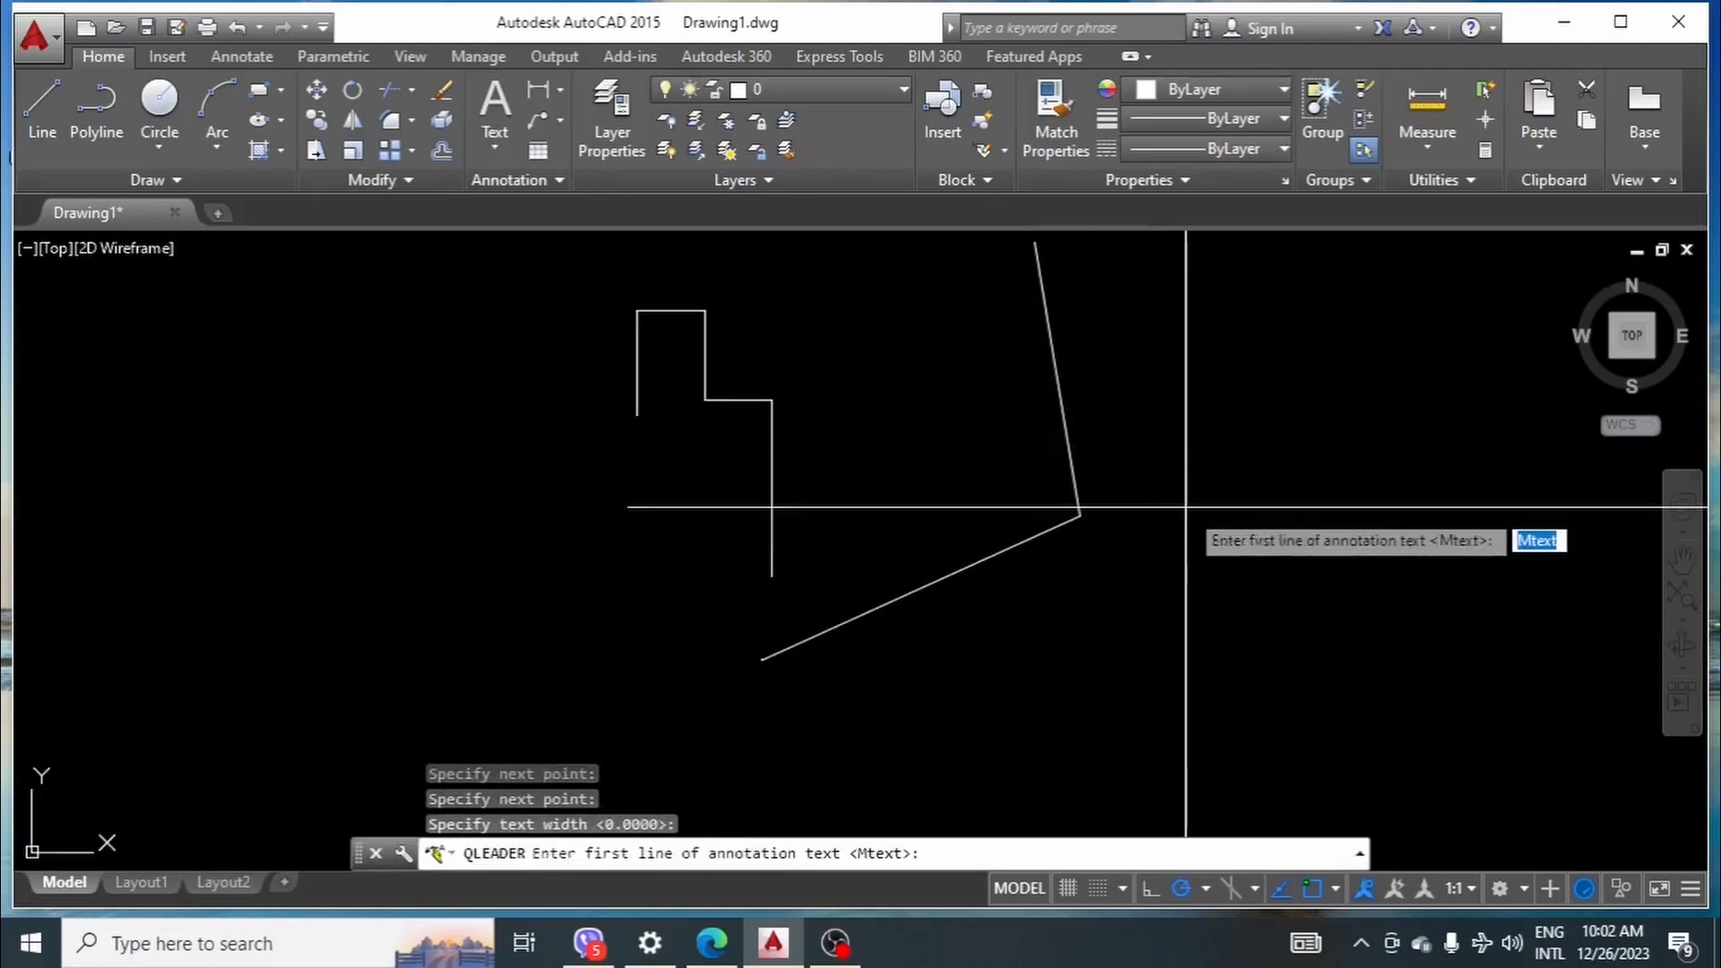
- Examine the leader's arrowhead up close and end the leader without adding annotation text
scroll(911, 654, up, 5)
scroll(681, 689, up, 13)
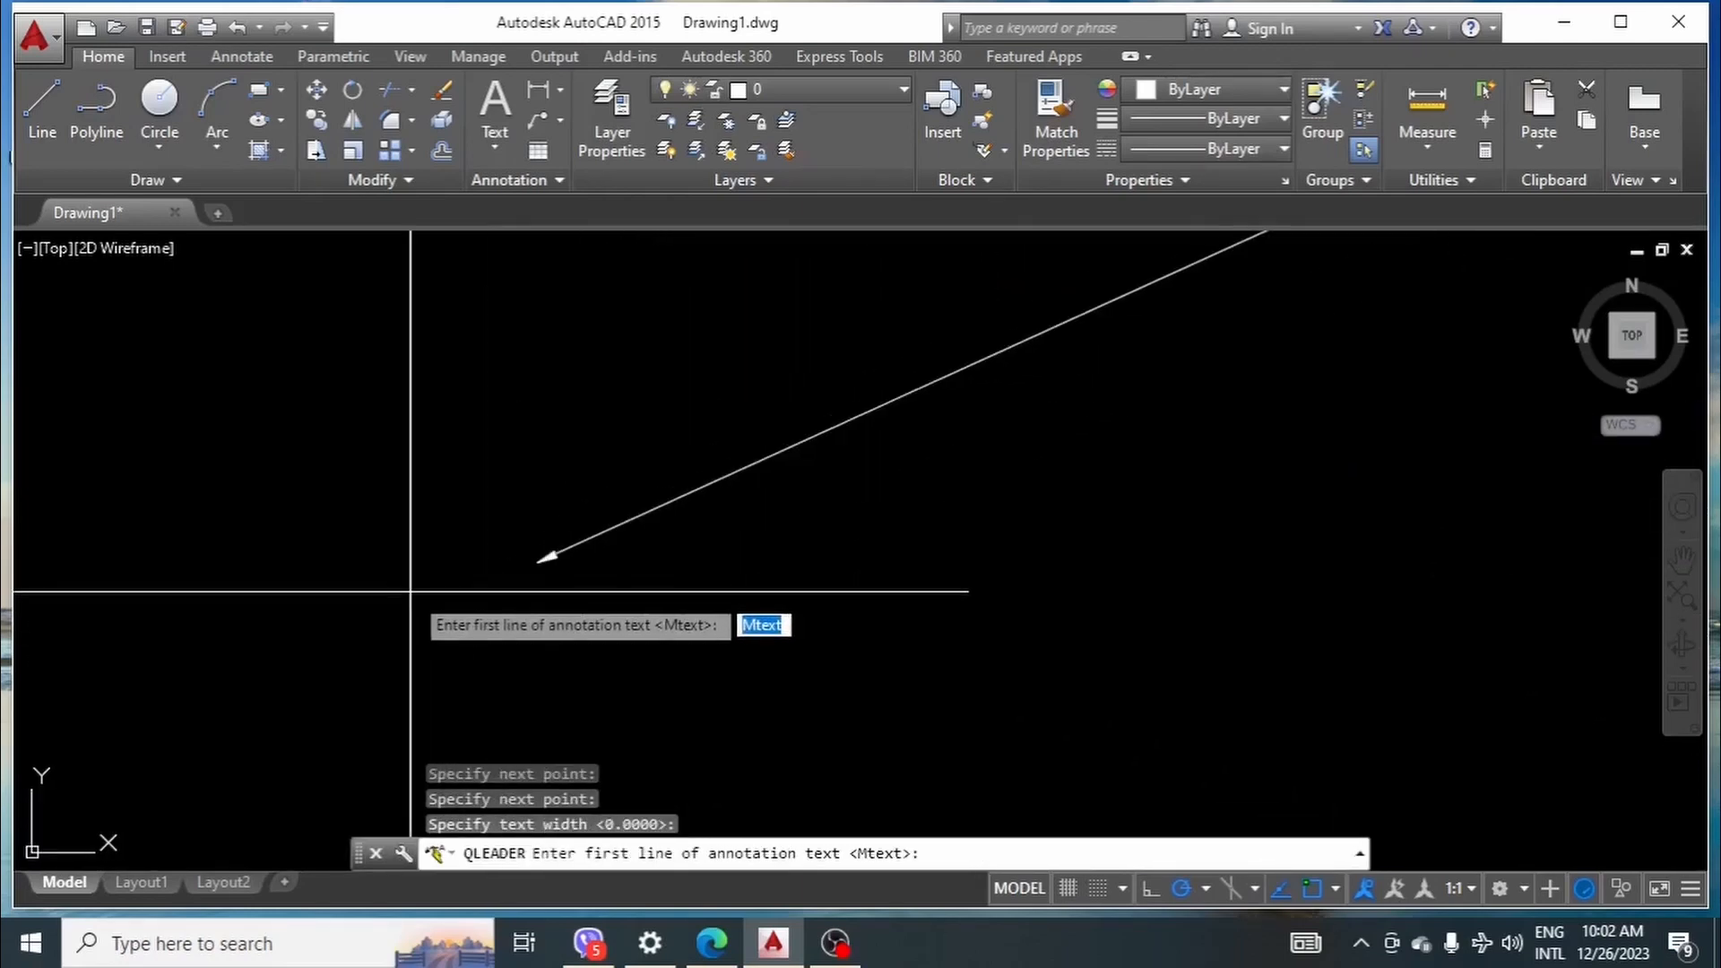
scroll(524, 566, down, 4)
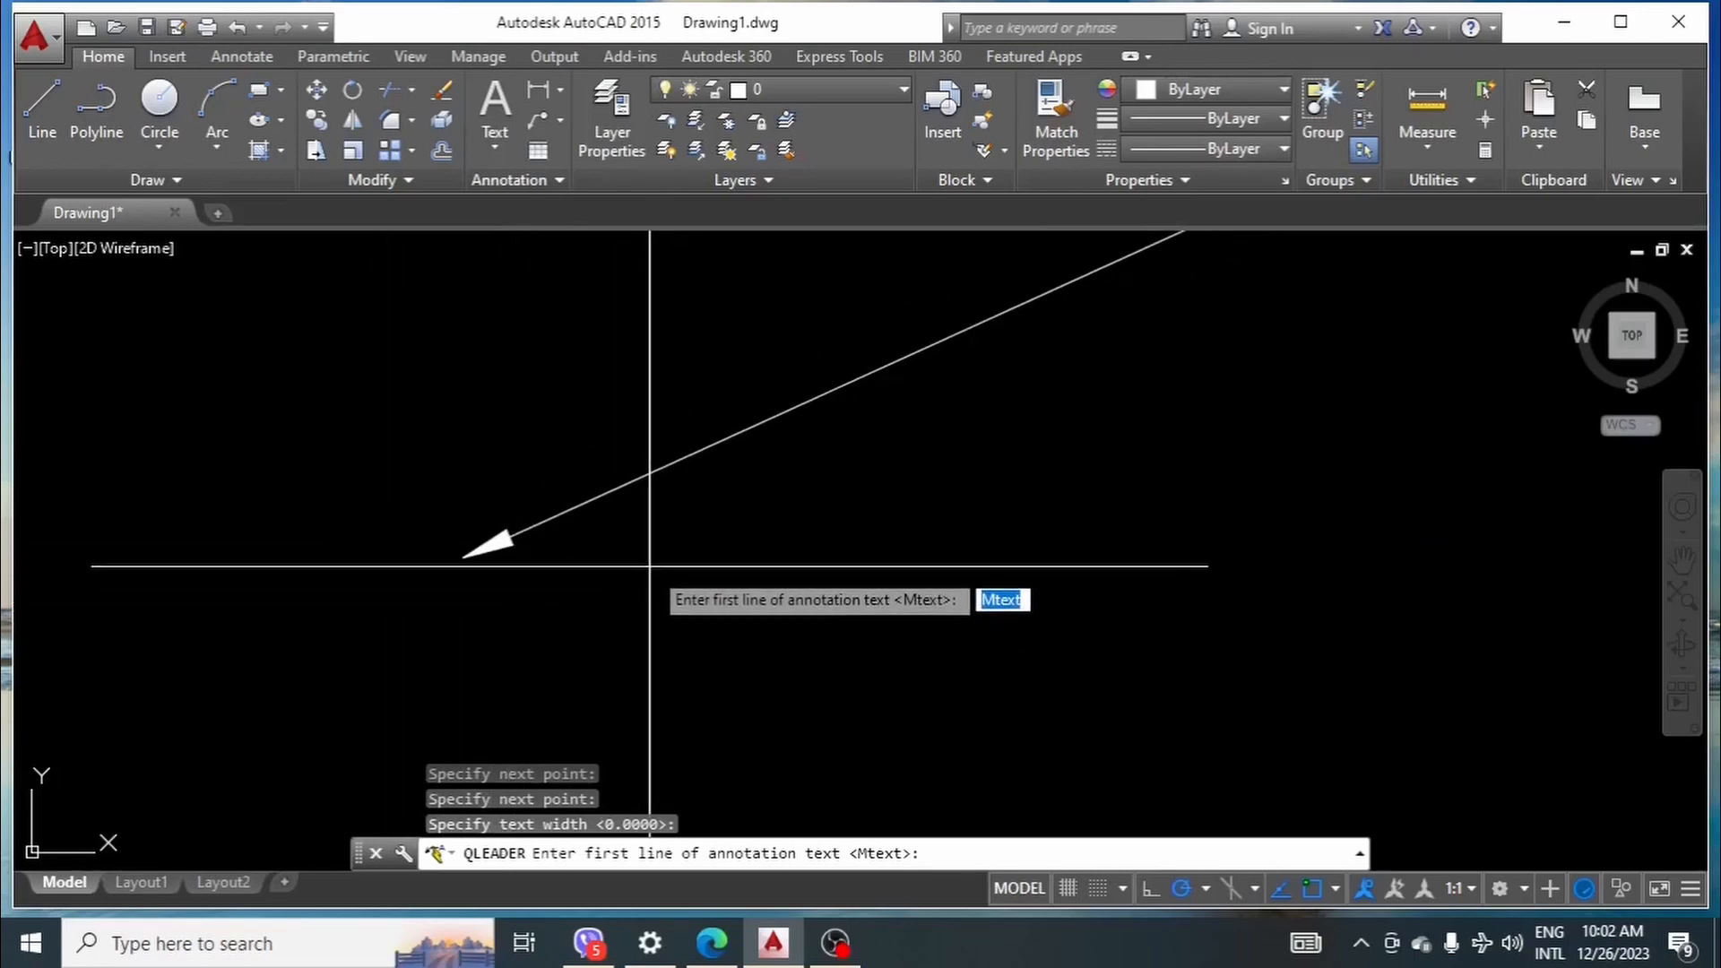
key(Escape)
key(Escape)
middle_drag(484, 550, 727, 546)
key(Escape)
key(Escape)
scroll(725, 547, down, 10)
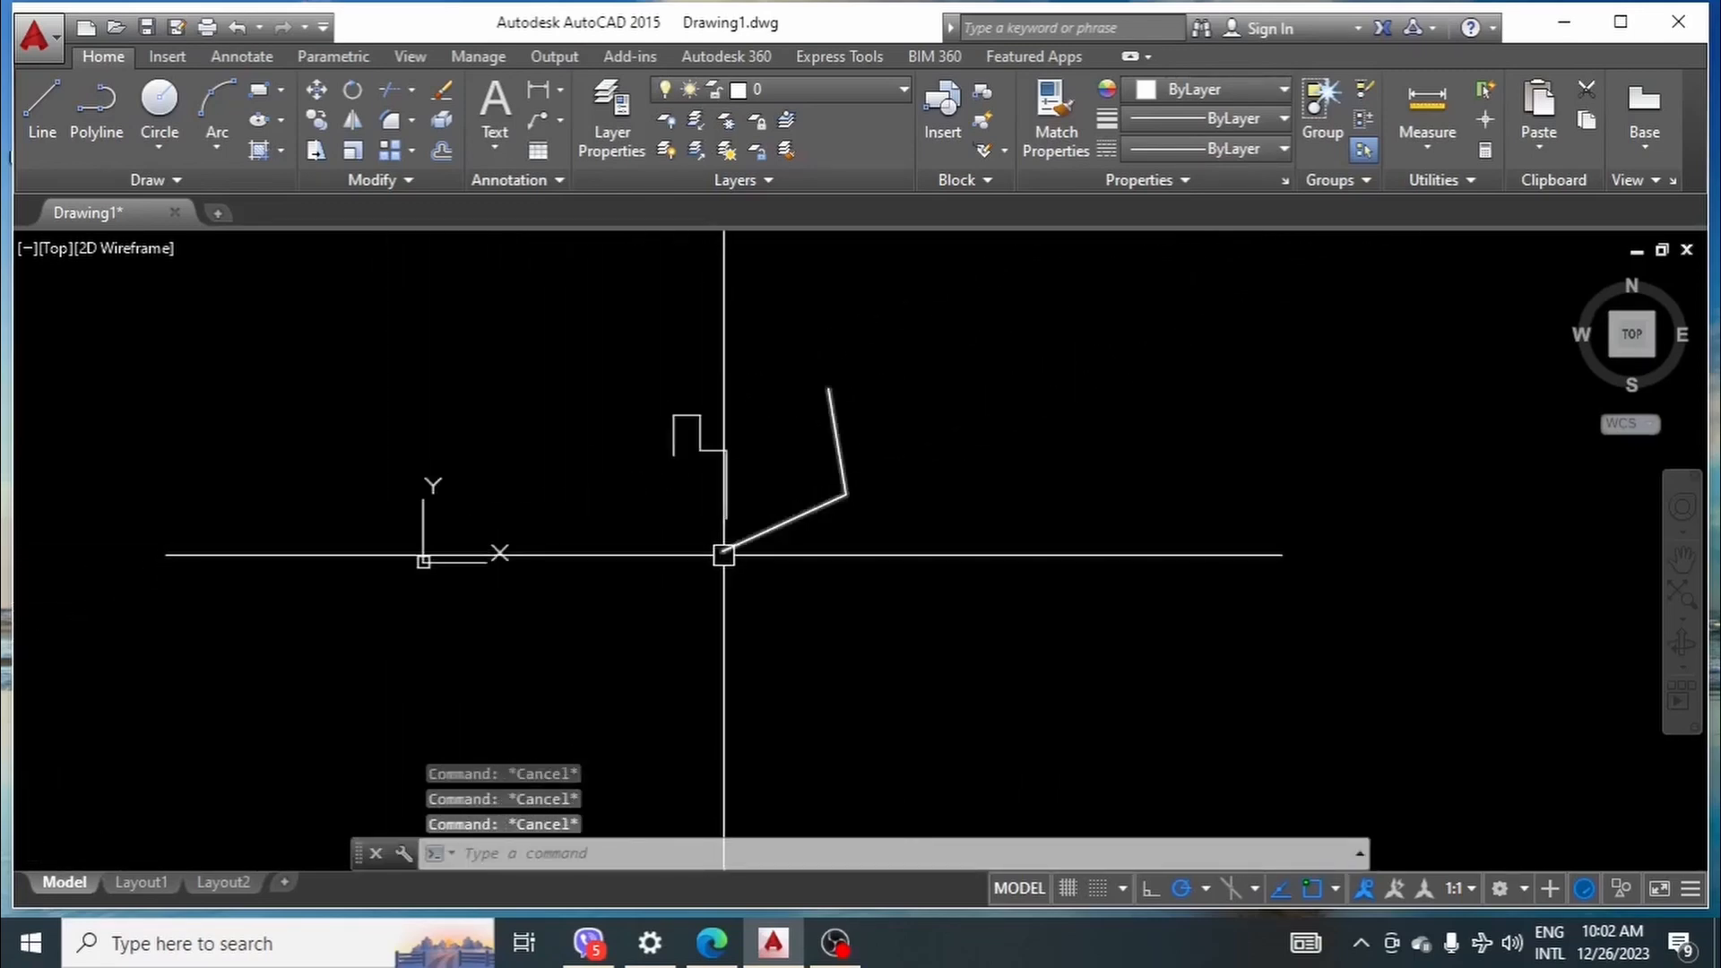